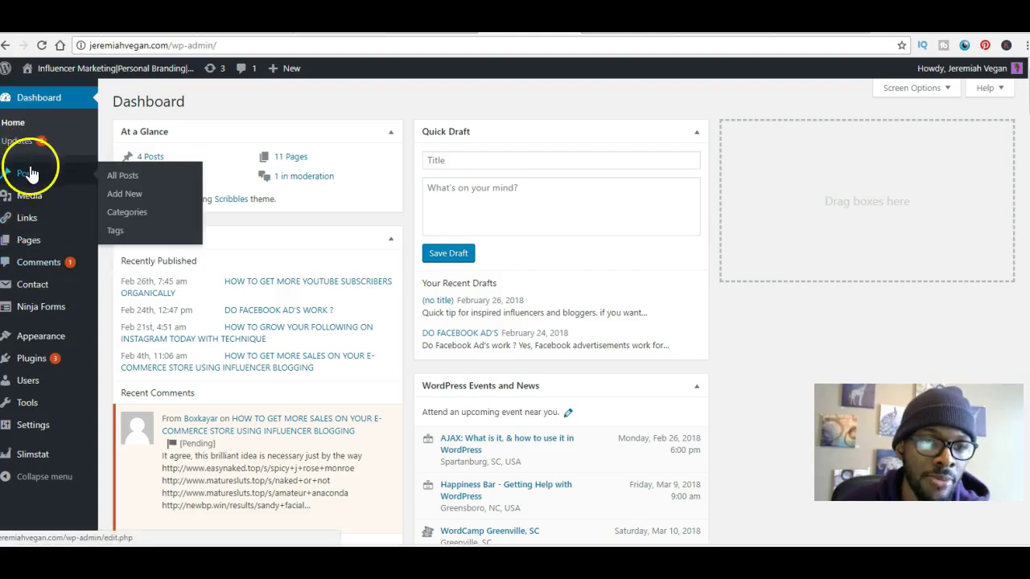
# - Open the list of plugins installed on the WordPress site
pyautogui.moveTo(30, 246)
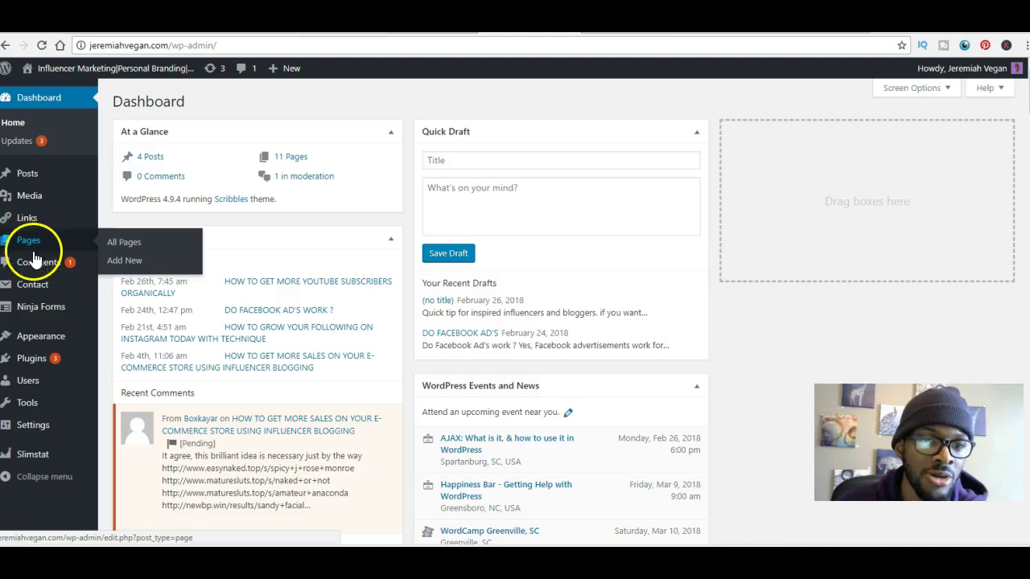
pyautogui.moveTo(34, 283)
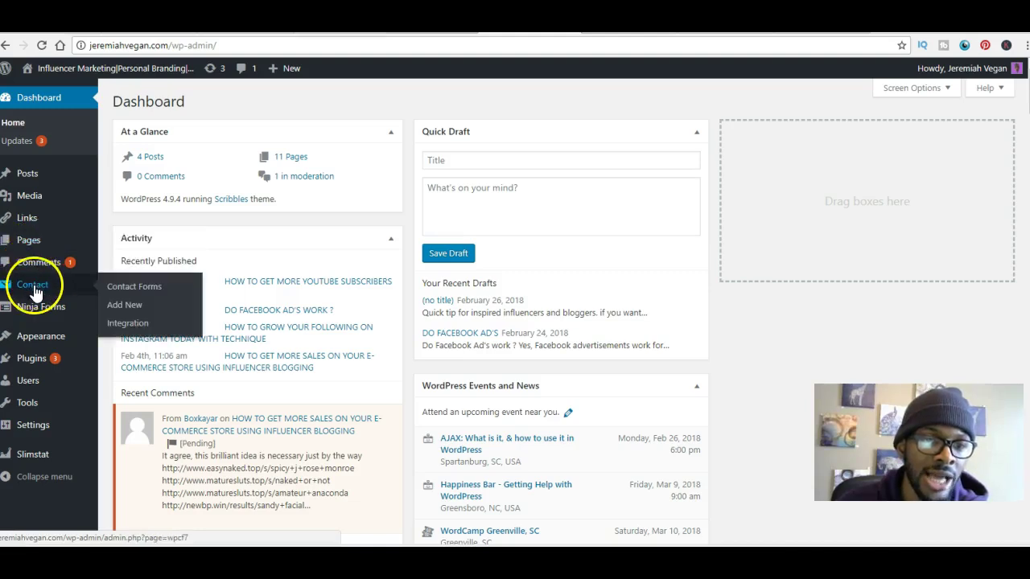
pyautogui.moveTo(38, 312)
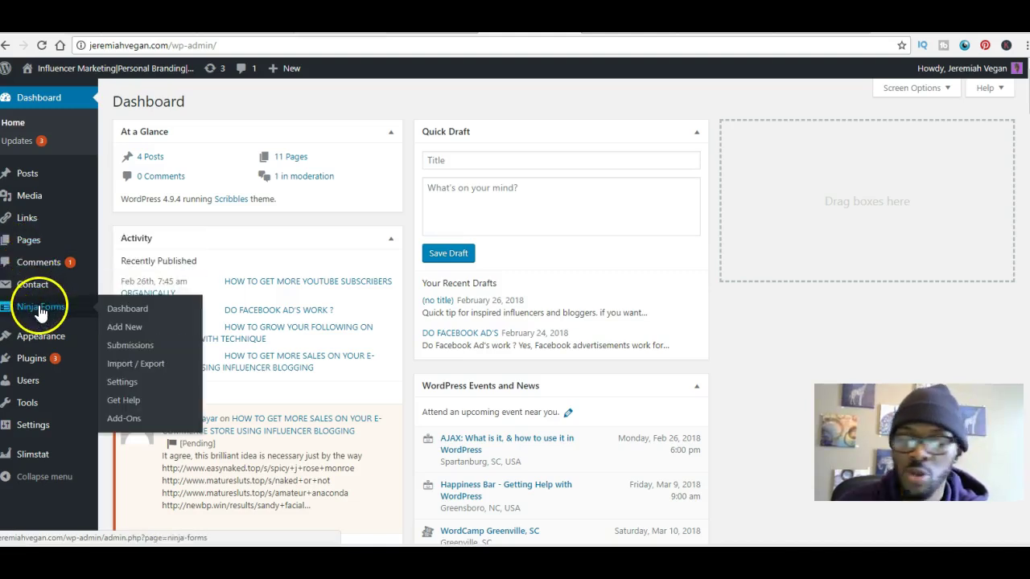
pyautogui.moveTo(42, 335)
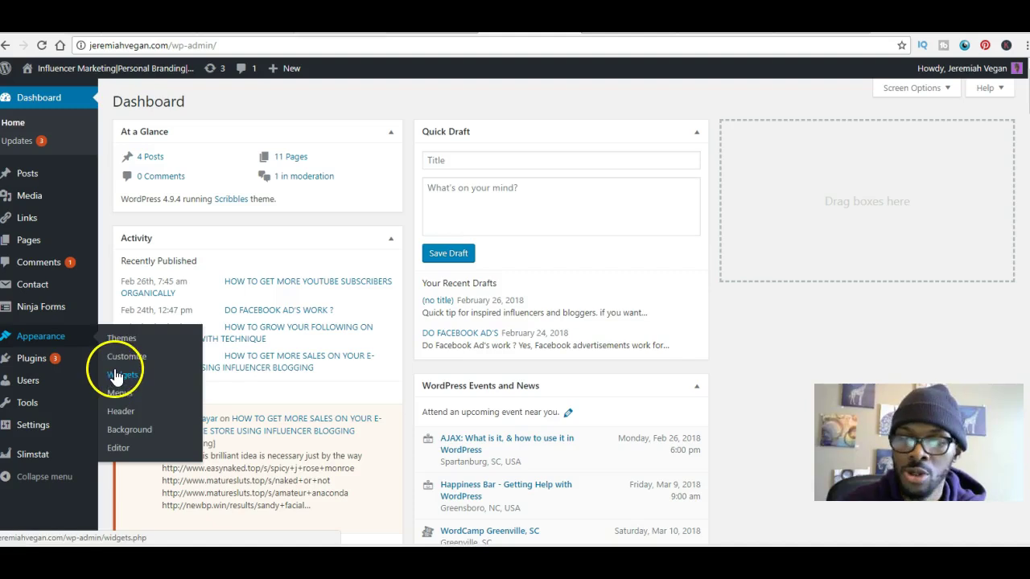
pyautogui.moveTo(46, 362)
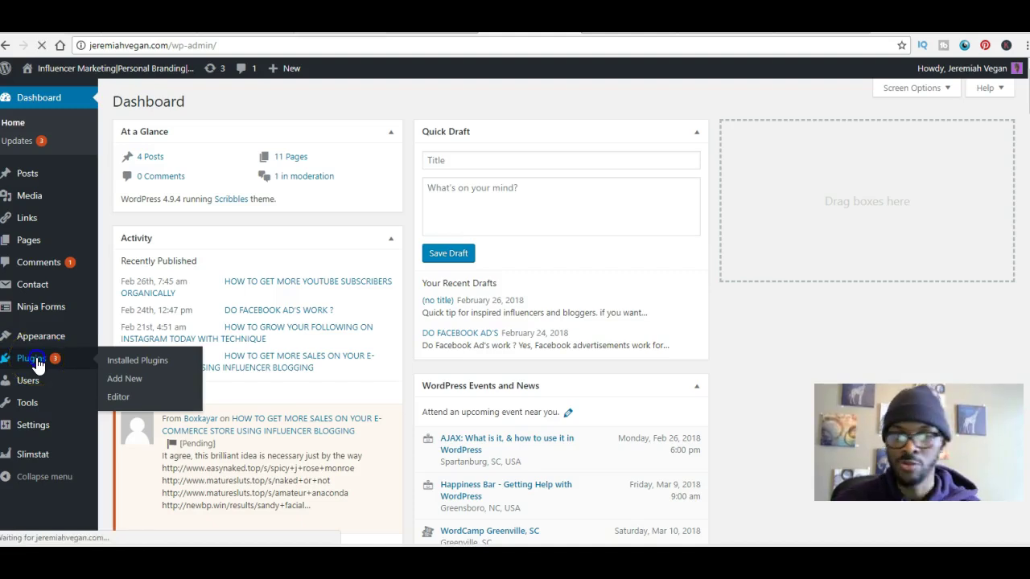
pyautogui.click(37, 364)
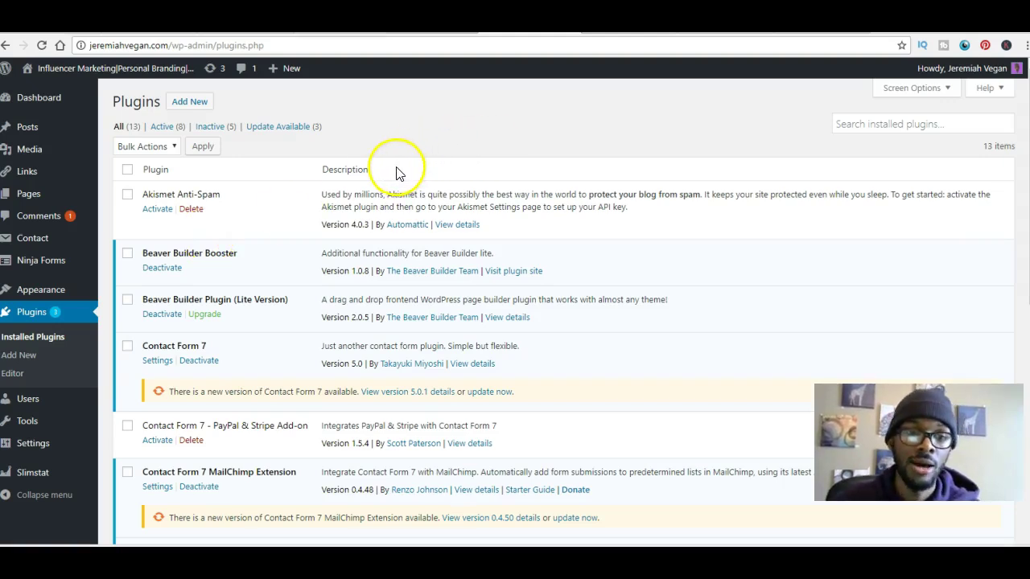
# - Search the installed plugins for "pop up", then shorten the search term to "pop"
pyautogui.click(870, 125)
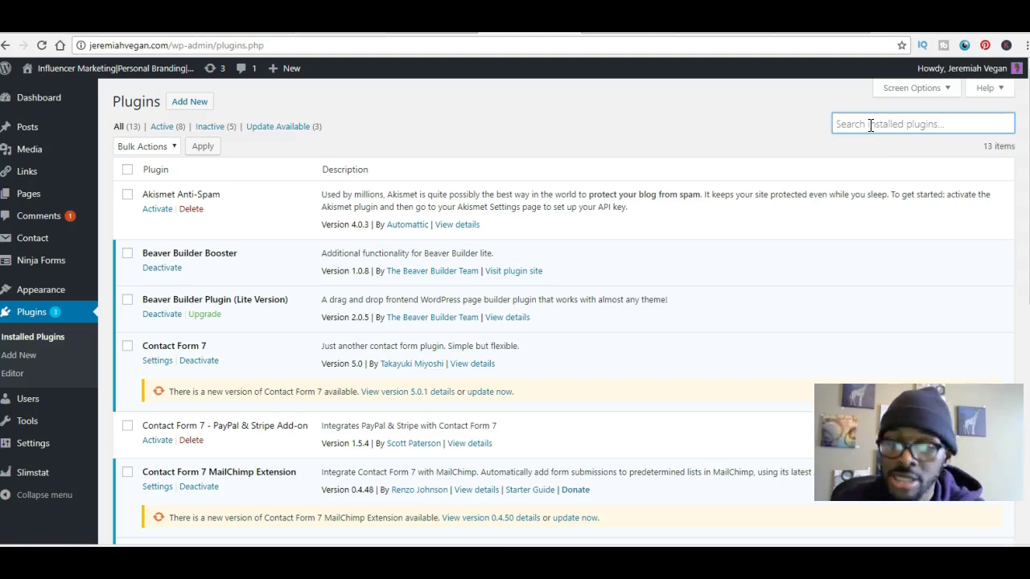
pyautogui.write('pop')
pyautogui.press('Return')
pyautogui.write('upl')
pyautogui.press('BackSpace')
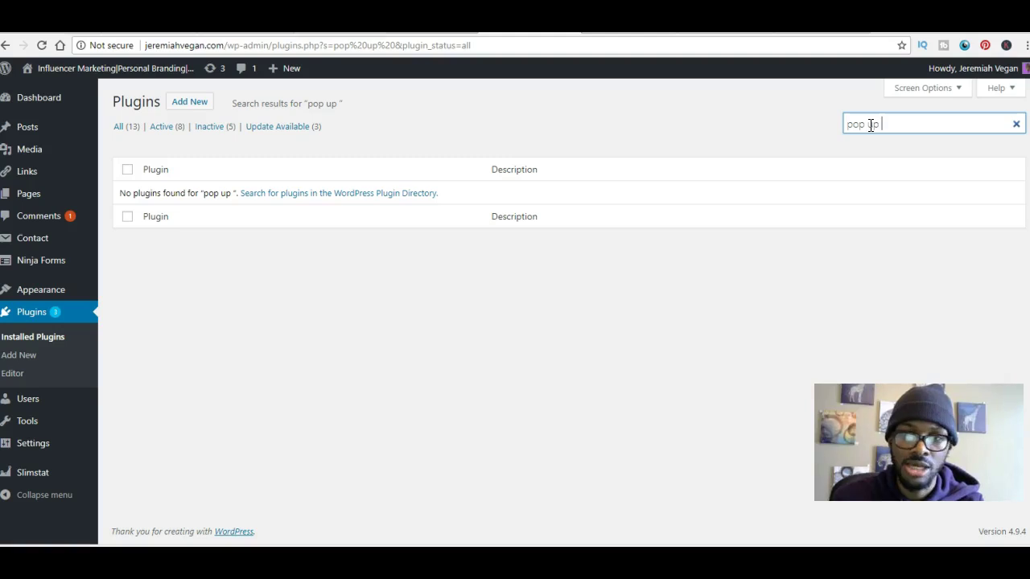
pyautogui.press('BackSpace')
pyautogui.press('BackSpace')
pyautogui.press('BackSpace')
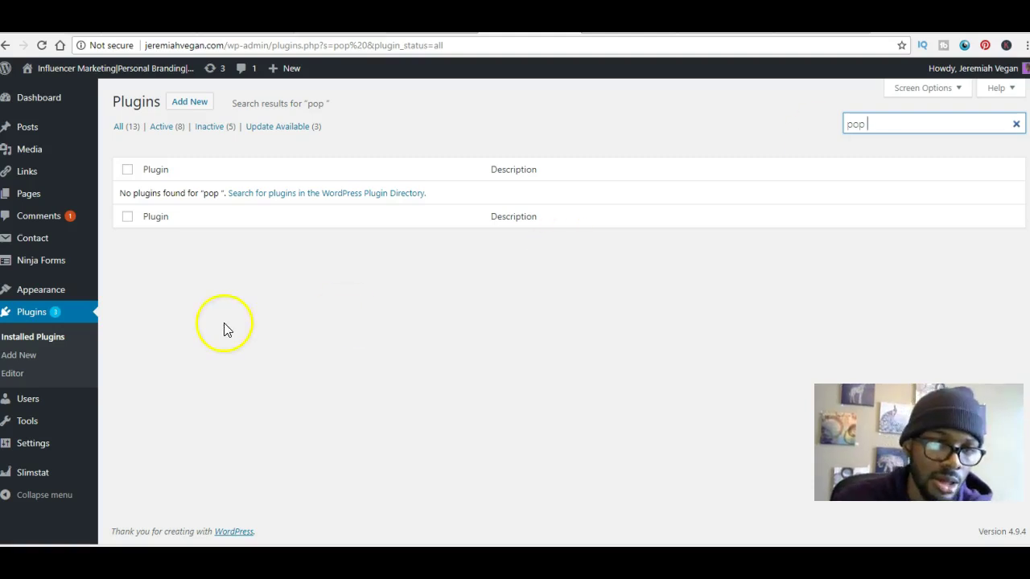
# - Open the page for adding new plugins and look through the featured plugins
pyautogui.click(28, 359)
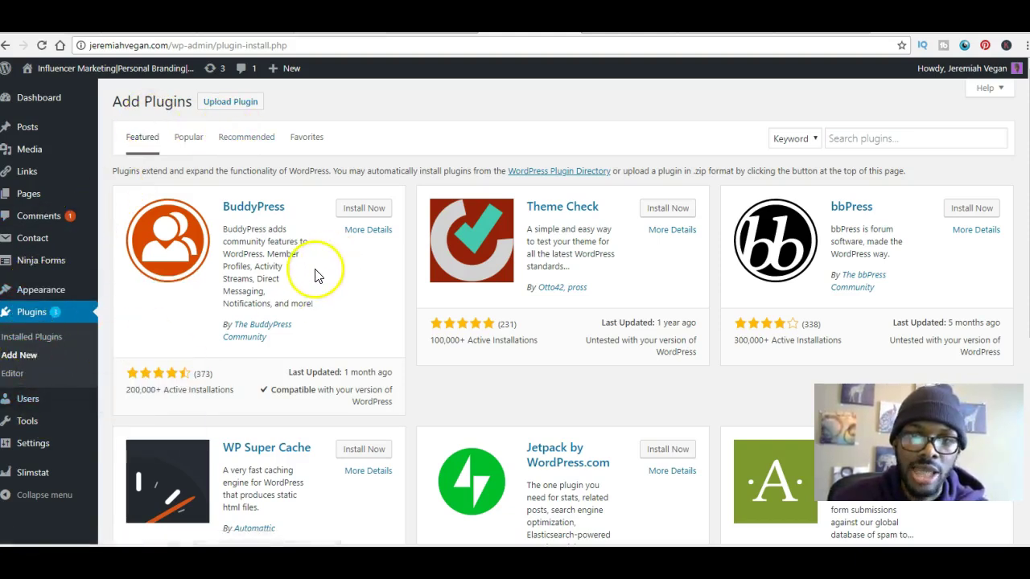
pyautogui.scroll(-3, 316, 277)
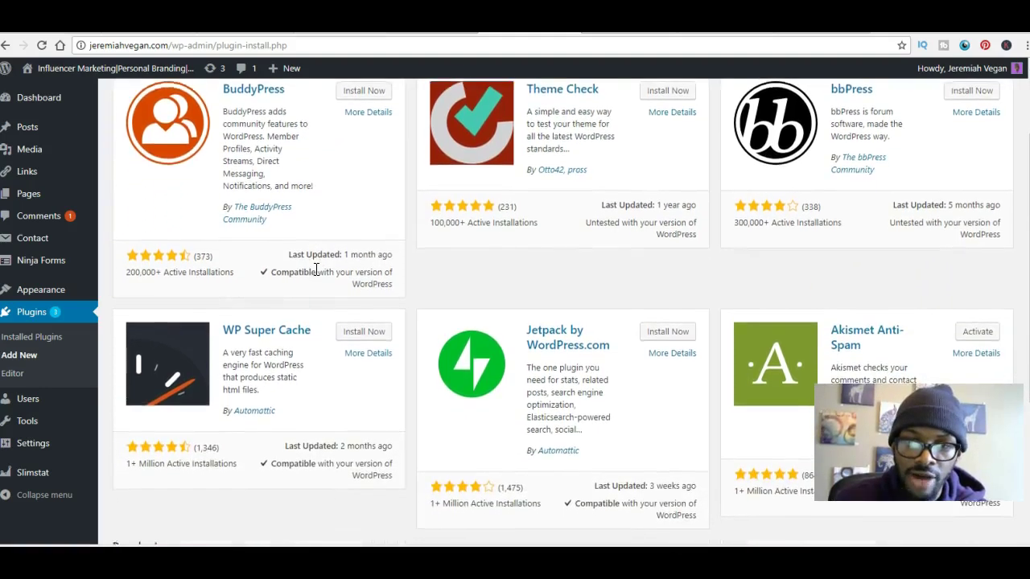
pyautogui.scroll(-2, 315, 270)
pyautogui.scroll(5, 318, 276)
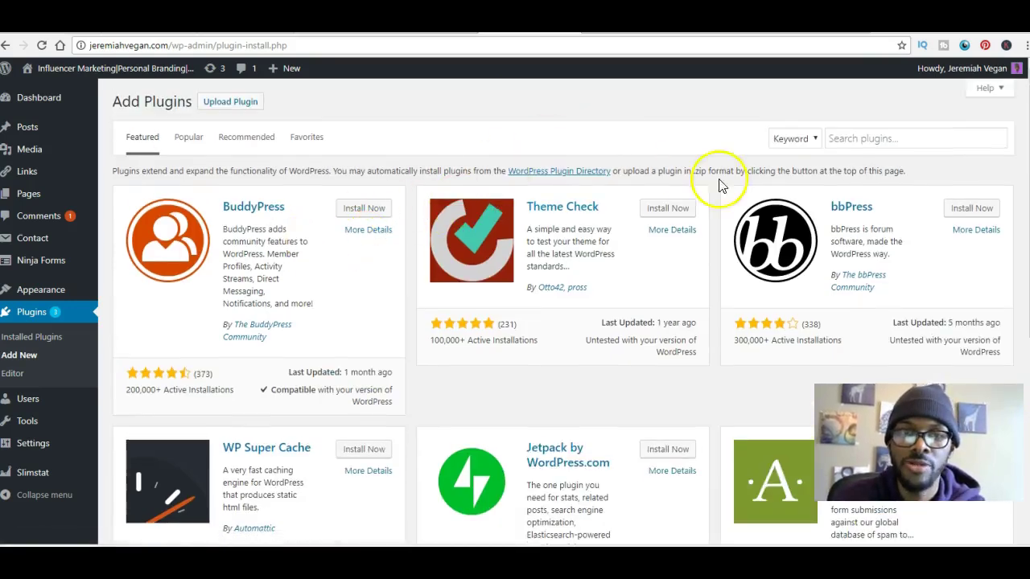
# - Search the plugin directory for "pop opt in" and look through the matching opt-in plugins
pyautogui.click(873, 140)
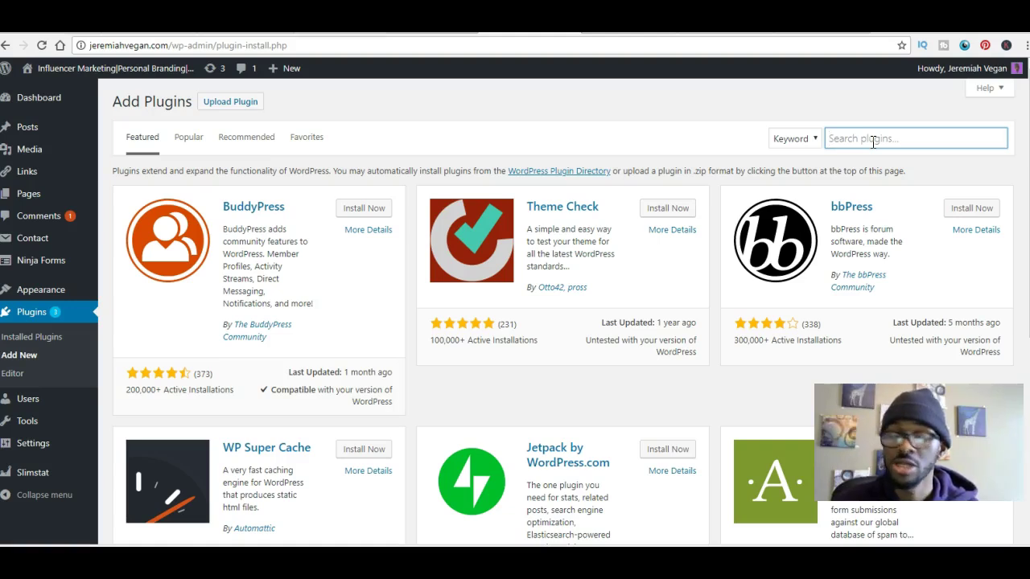
pyautogui.write('pop op')
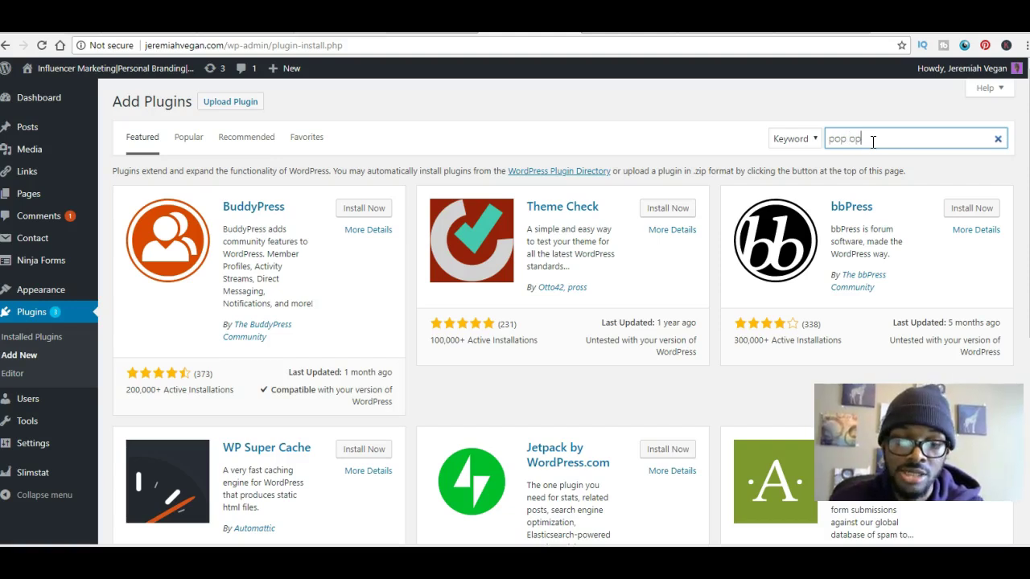
pyautogui.write('t in')
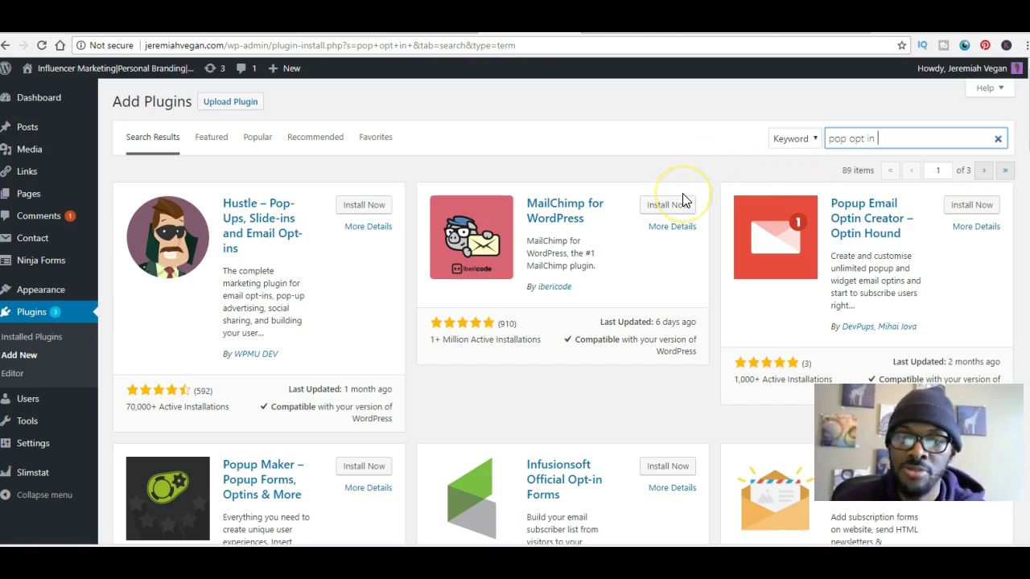
pyautogui.scroll(-3, 682, 199)
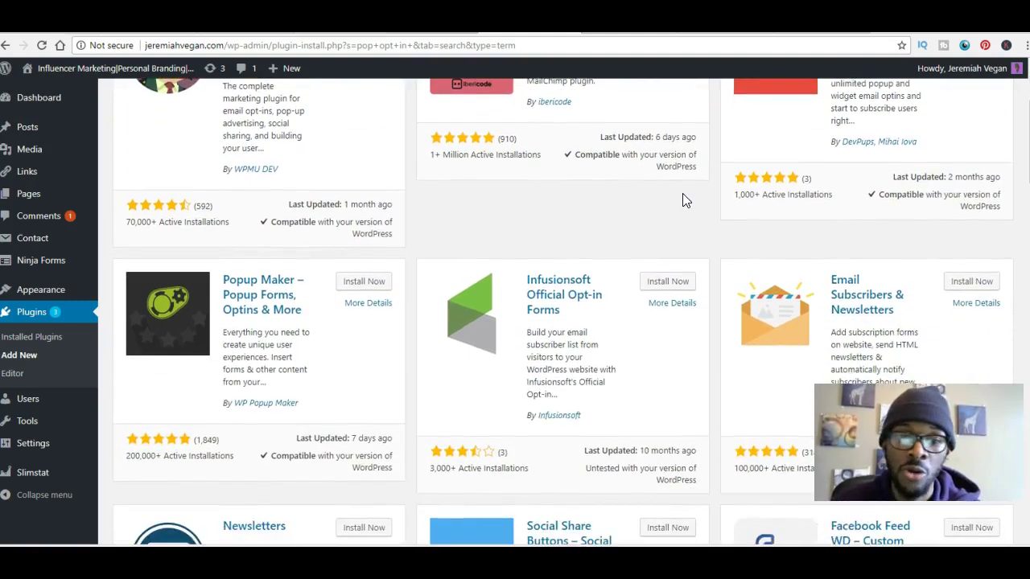
pyautogui.scroll(3, 682, 199)
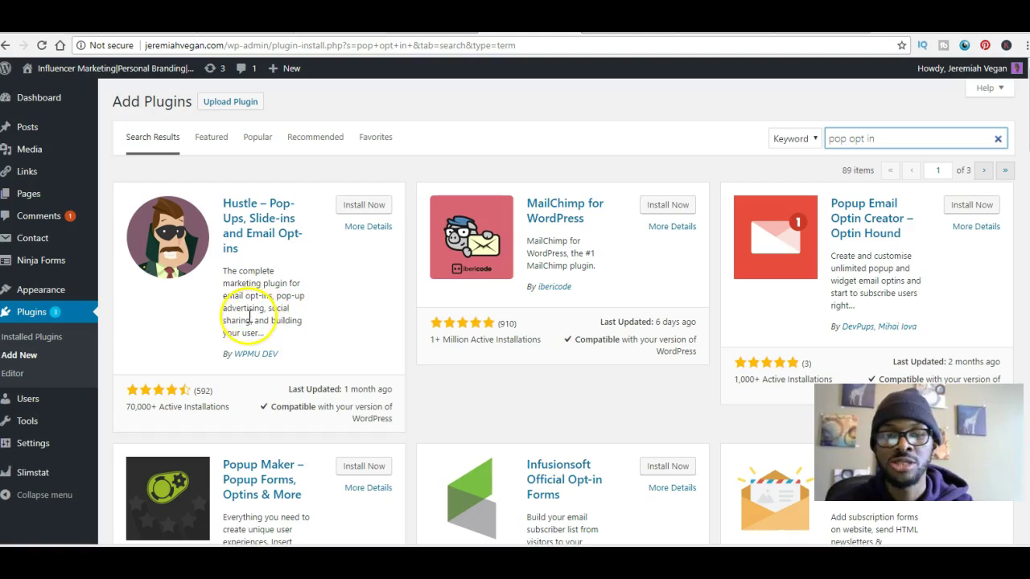
pyautogui.scroll(-1, 252, 316)
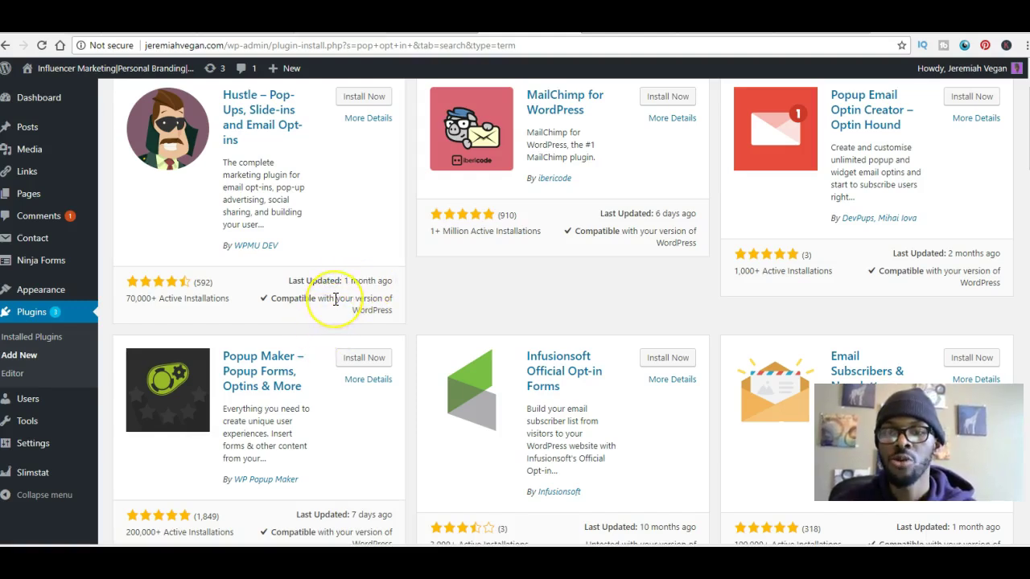
pyautogui.scroll(1, 334, 301)
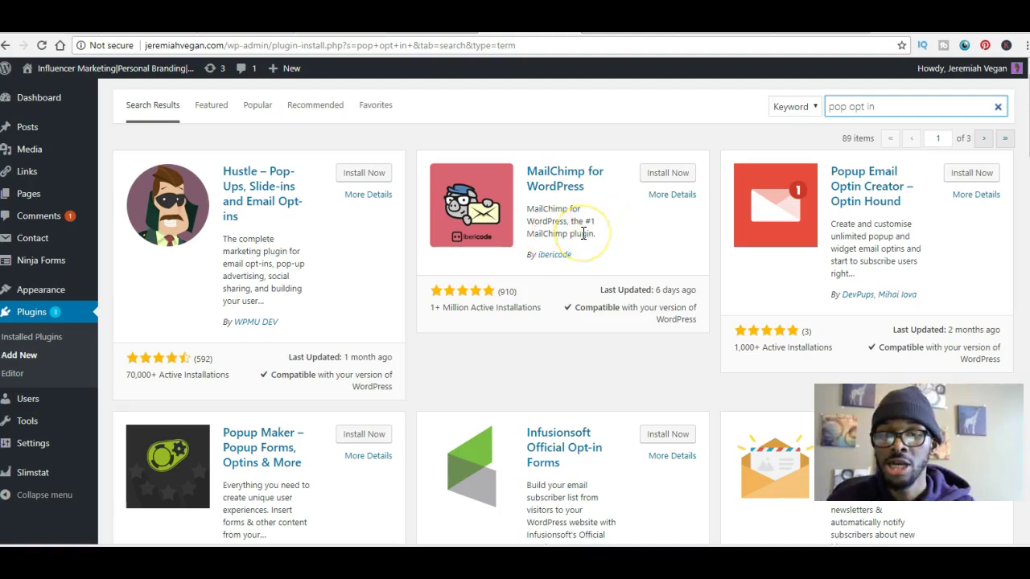
pyautogui.scroll(-2, 587, 299)
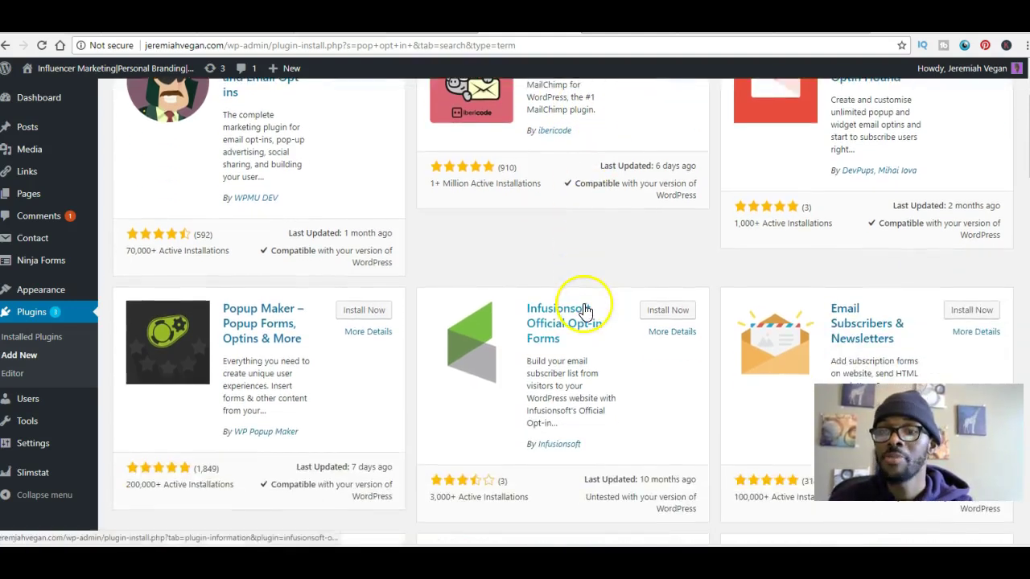
pyautogui.scroll(3, 587, 310)
# - Replace the plugin directory search with "contact form" and look over the matching plugins
pyautogui.moveTo(880, 138); pyautogui.dragTo(764, 161)
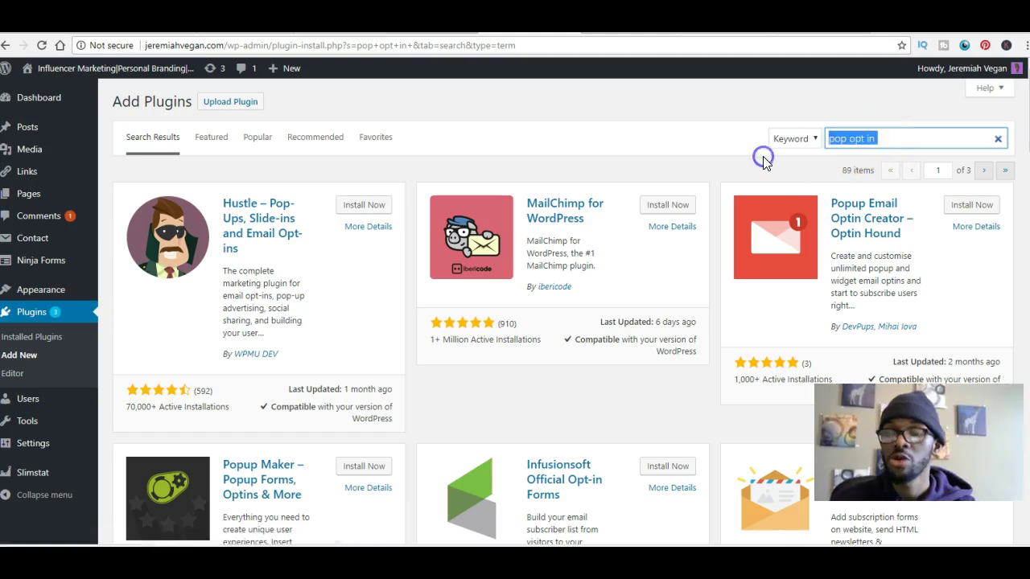
pyautogui.press('BackSpace')
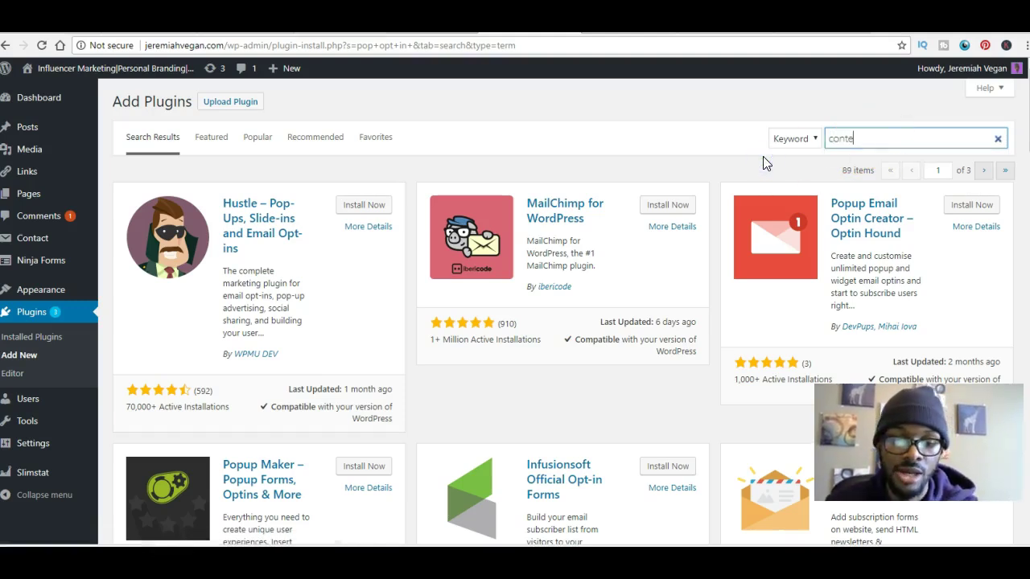
pyautogui.write('conte')
pyautogui.press('BackSpace')
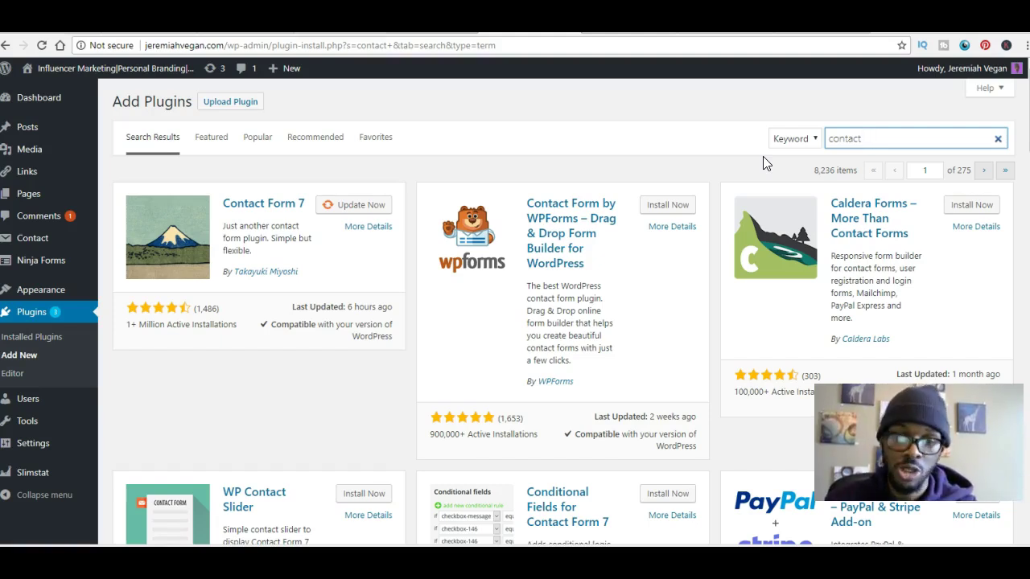
pyautogui.scroll(-1, 763, 163)
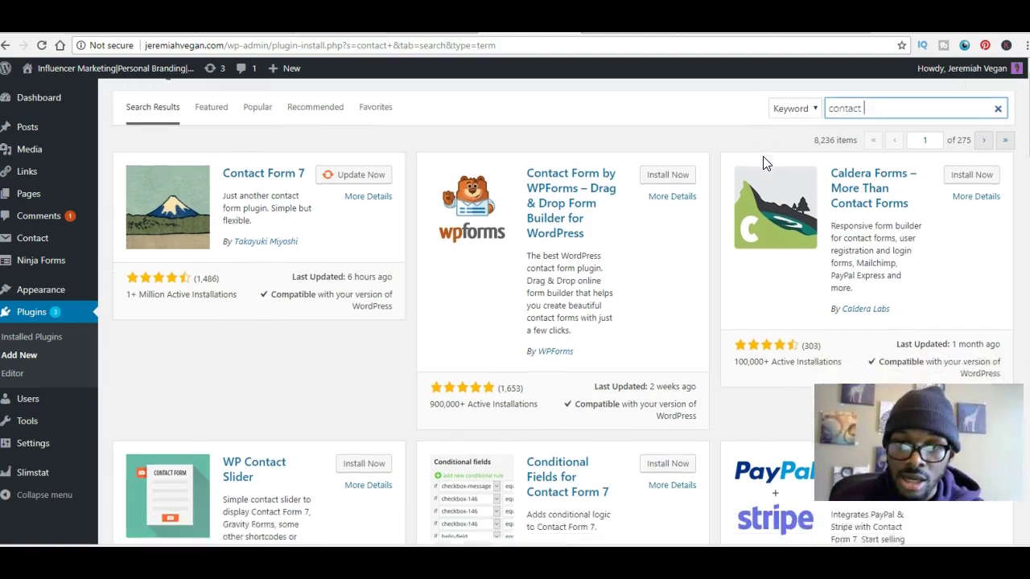
pyautogui.scroll(1, 763, 159)
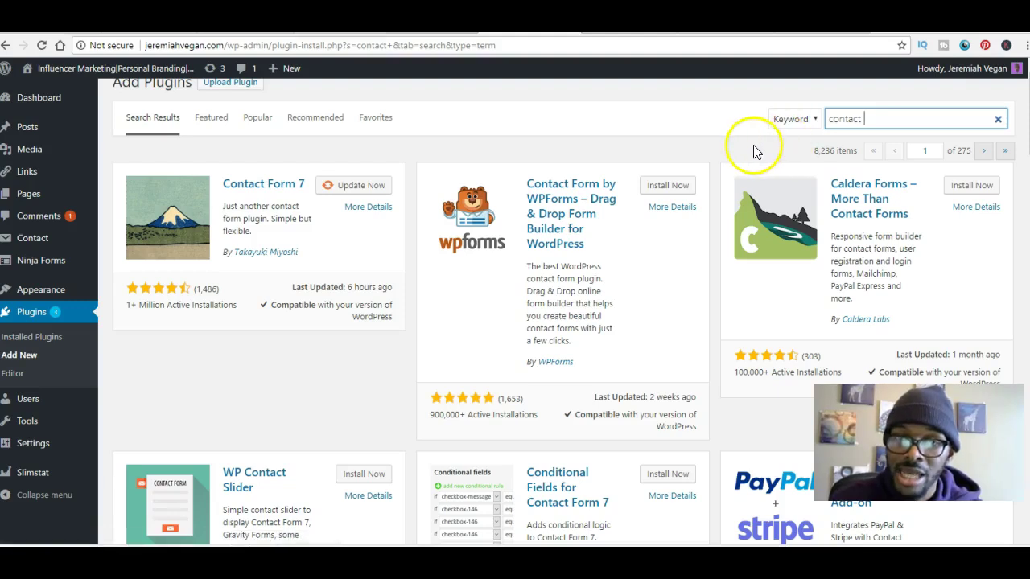
pyautogui.press('Return')
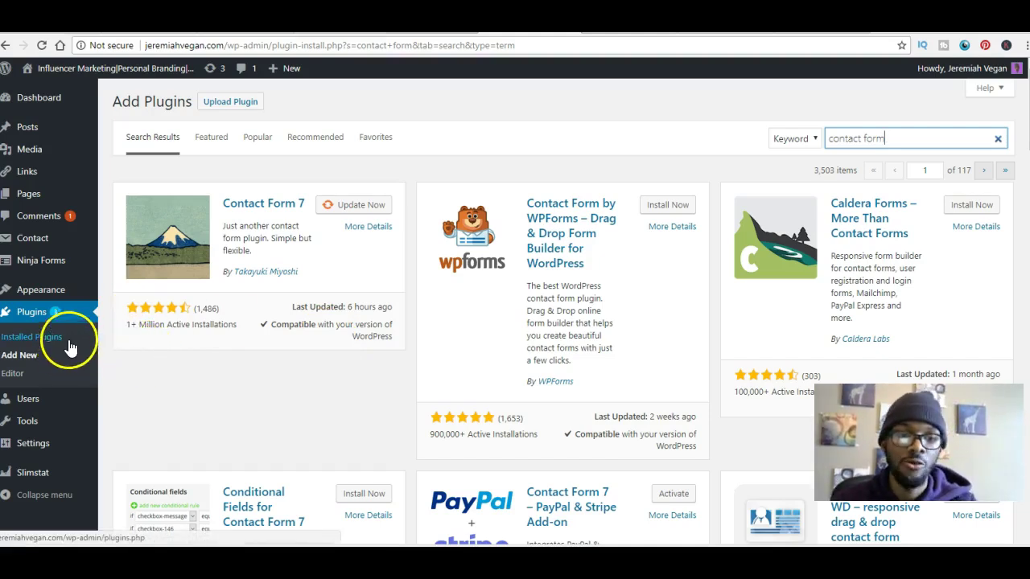
# - Return to the dashboard, open the site's installed themes and look through them
pyautogui.moveTo(58, 441)
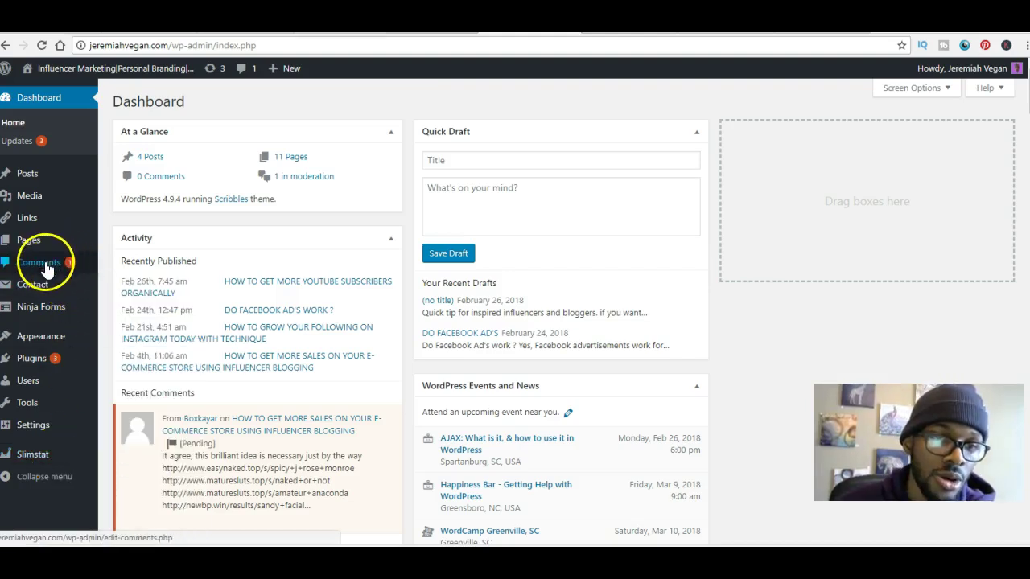
pyautogui.moveTo(46, 345)
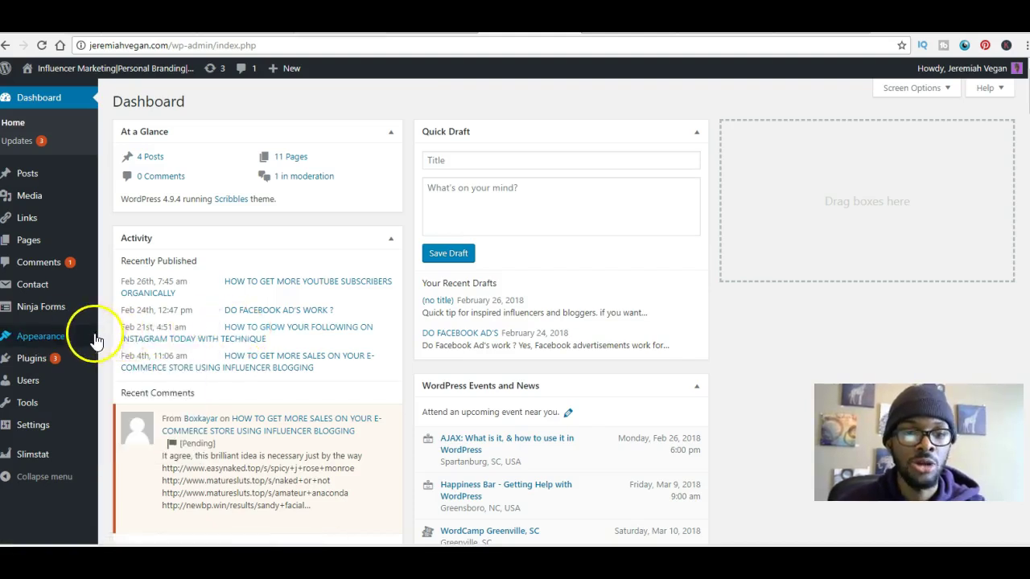
pyautogui.click(126, 342)
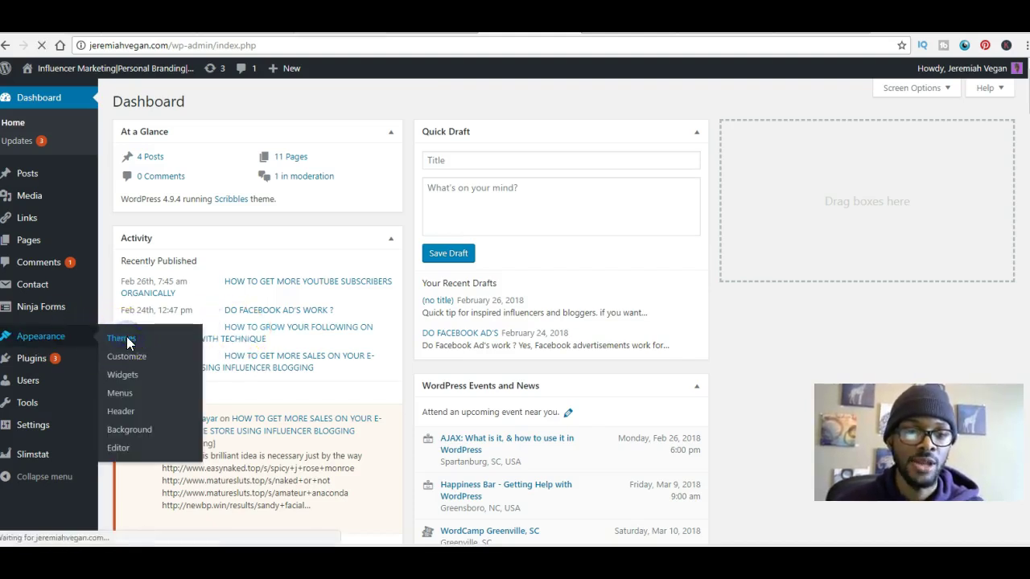
pyautogui.click(503, 278)
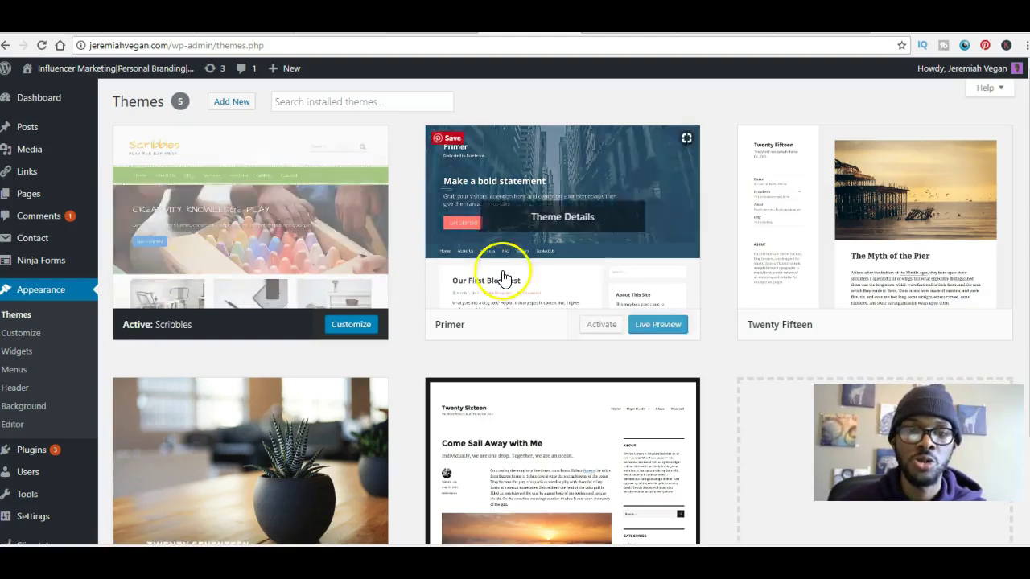
pyautogui.scroll(-2, 503, 277)
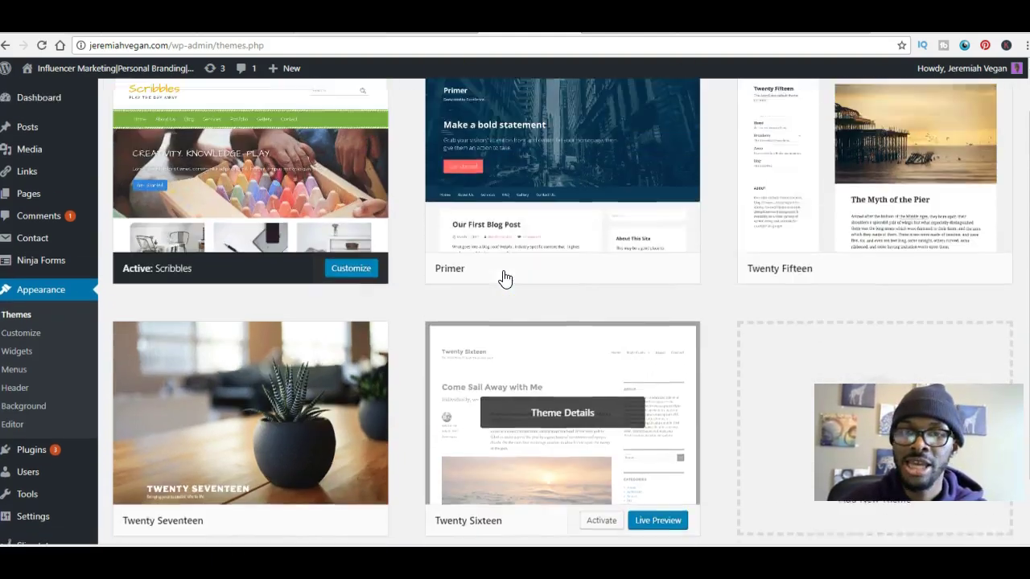
pyautogui.scroll(2, 504, 277)
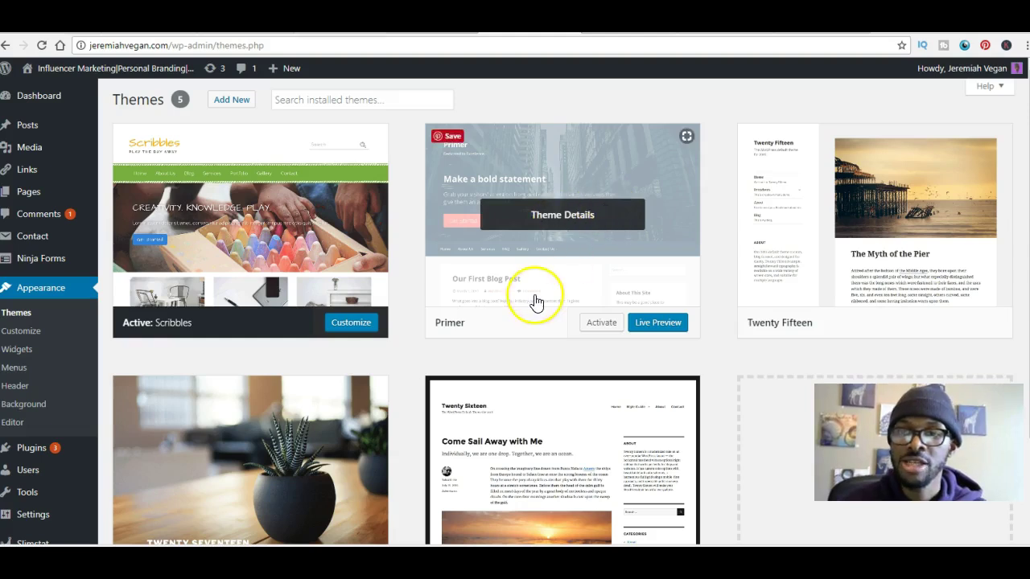
pyautogui.scroll(-3, 535, 302)
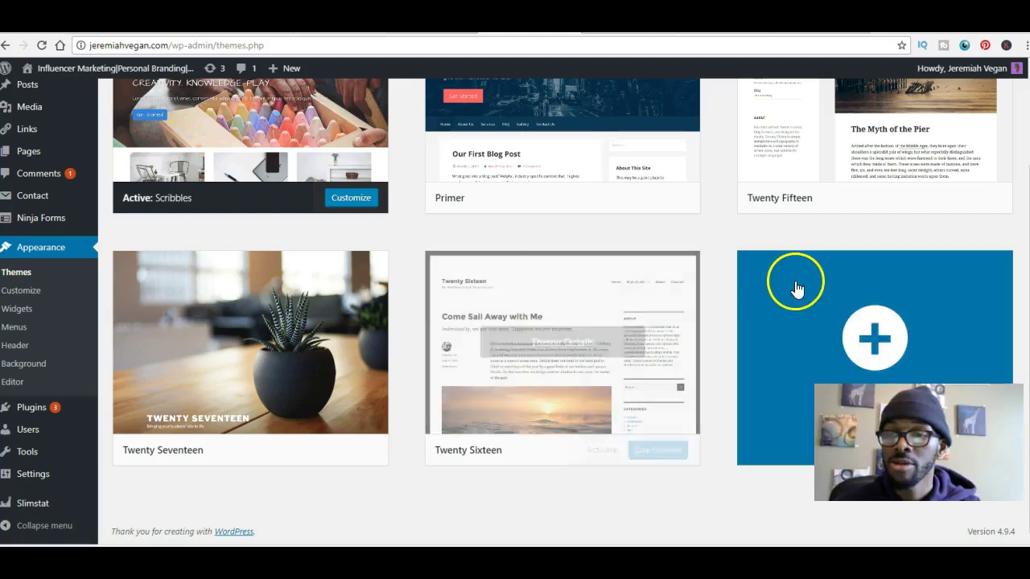
# - Open the page for adding a new theme and browse the featured themes
pyautogui.click(865, 322)
pyautogui.scroll(1, 556, 298)
pyautogui.scroll(-1, 558, 298)
pyautogui.click(835, 302)
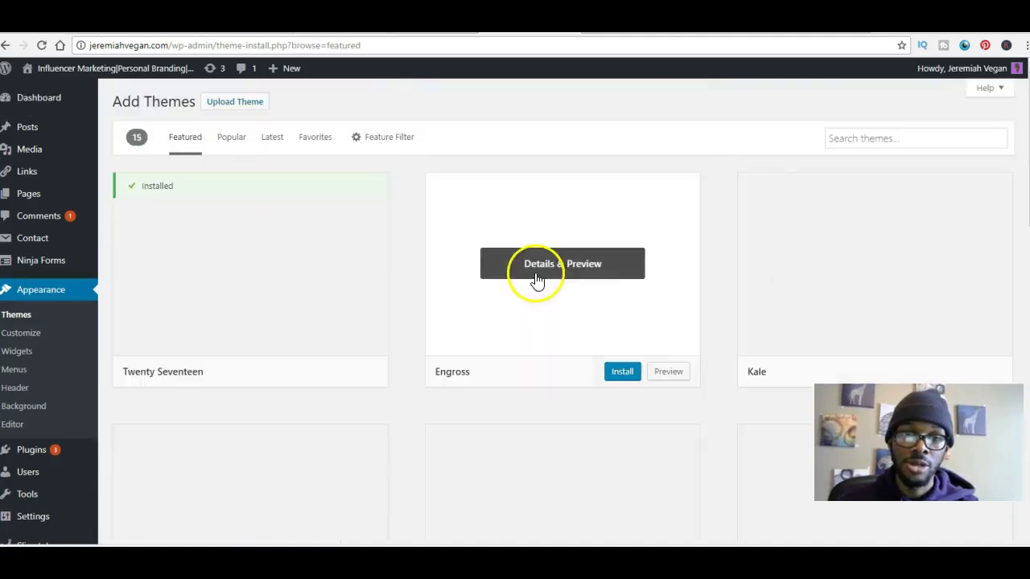
pyautogui.scroll(-2, 477, 353)
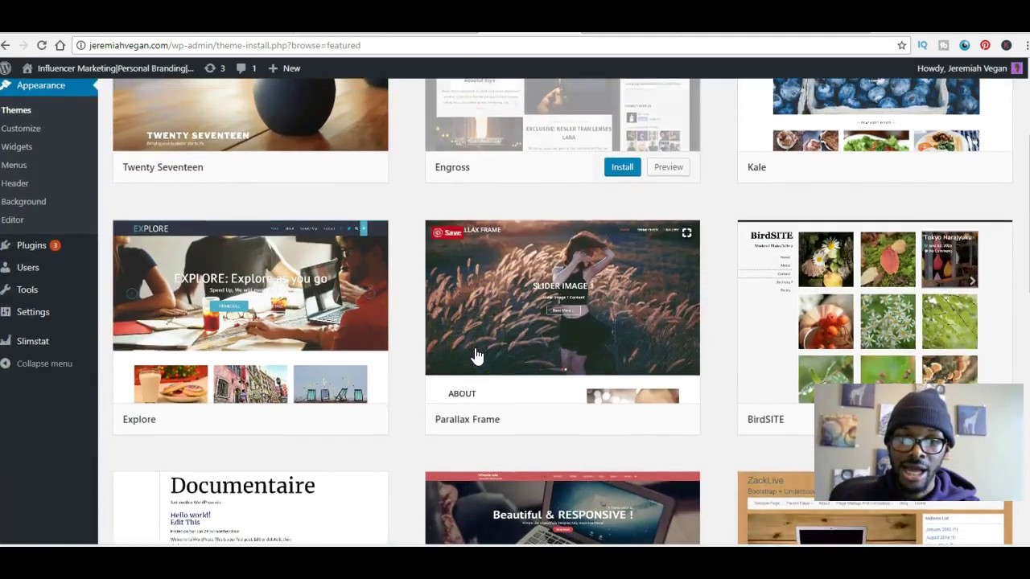
# - Look through the rest of the featured themes to the end of the list and back to its beginning
pyautogui.scroll(-3, 477, 354)
pyautogui.scroll(-2, 477, 354)
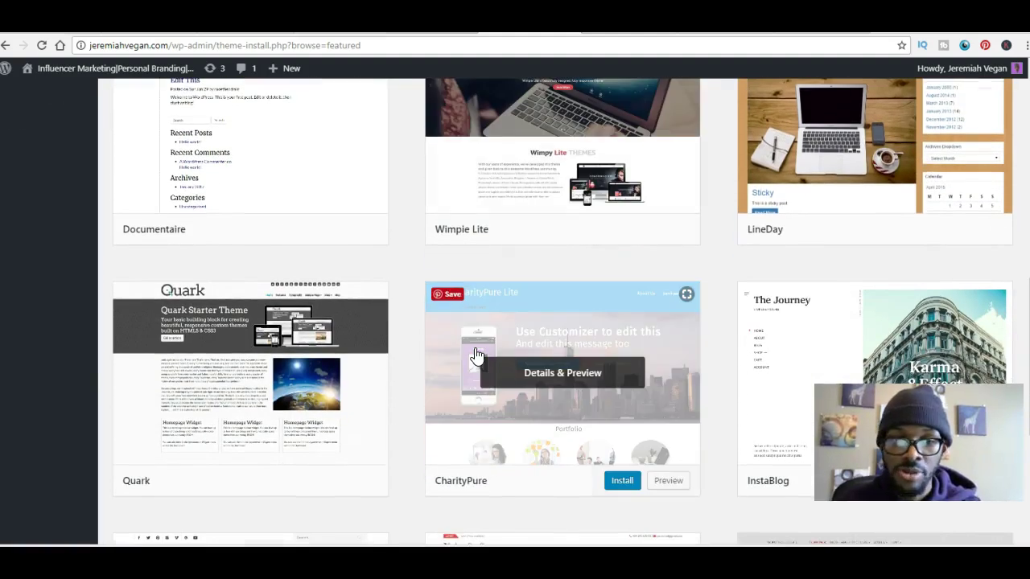
pyautogui.scroll(-2, 477, 354)
pyautogui.scroll(-1, 477, 355)
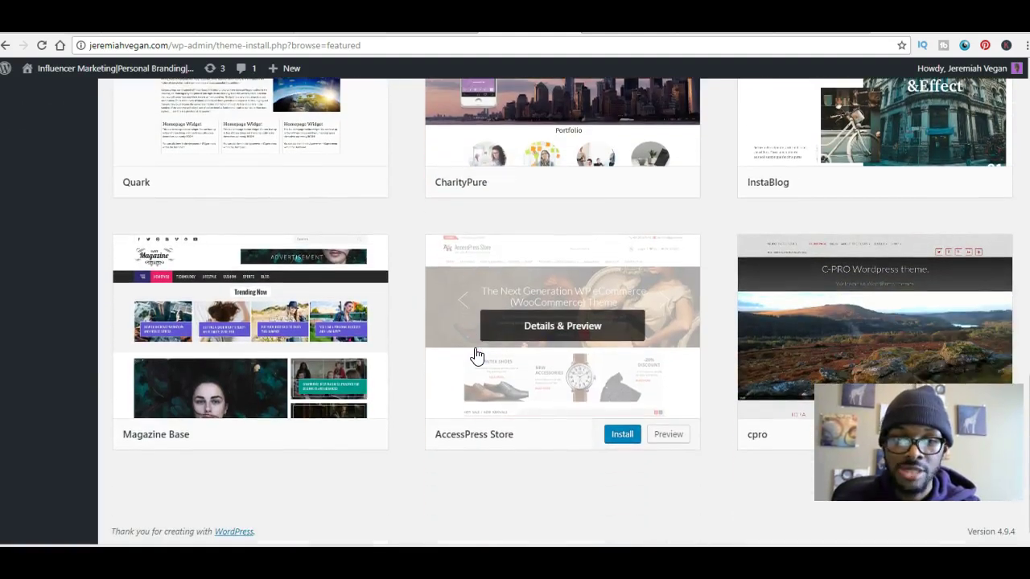
pyautogui.scroll(4, 477, 355)
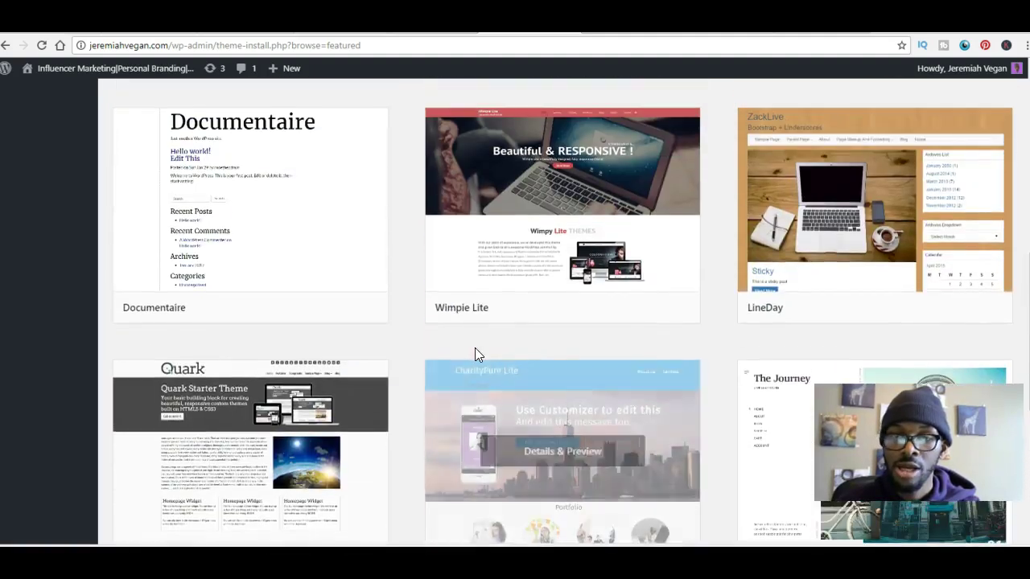
pyautogui.scroll(5, 474, 354)
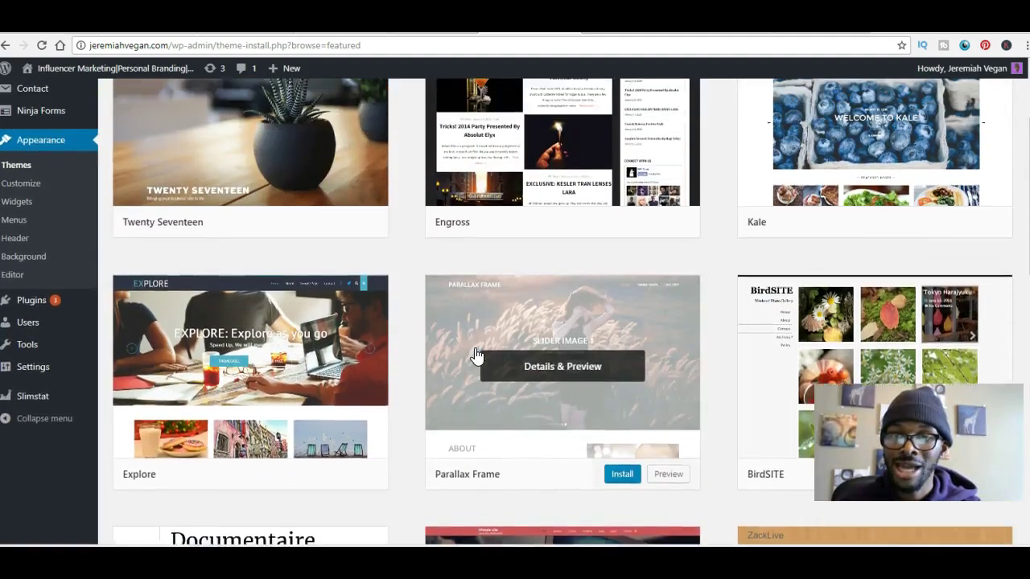
pyautogui.scroll(2, 475, 355)
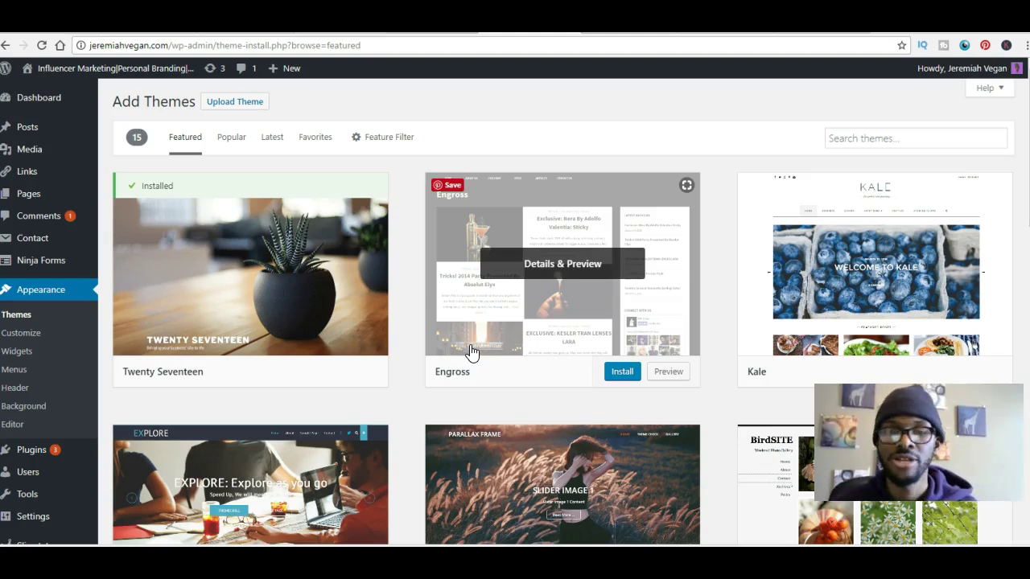
pyautogui.click(357, 46)
pyautogui.write('the')
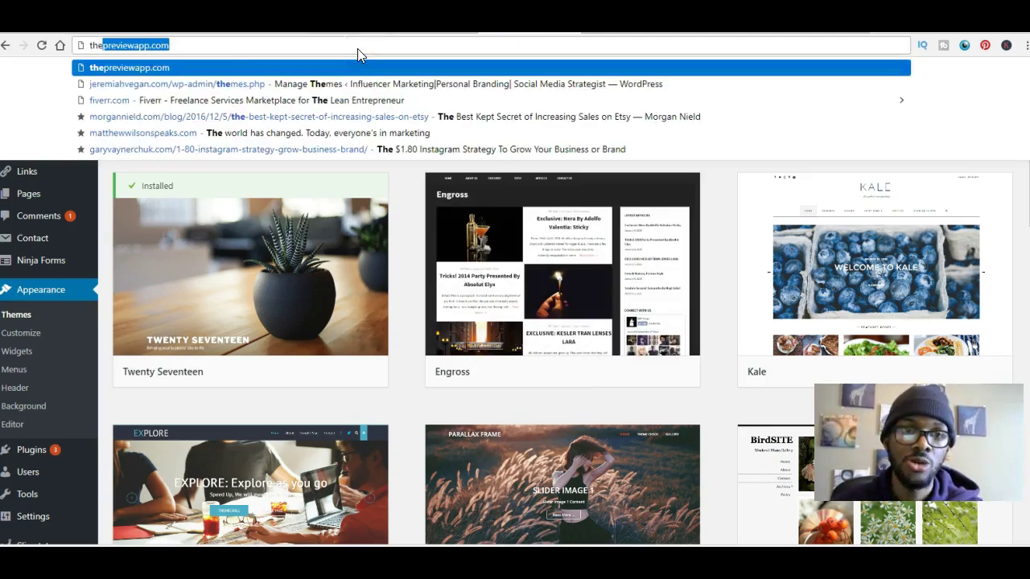
pyautogui.write('meforest')
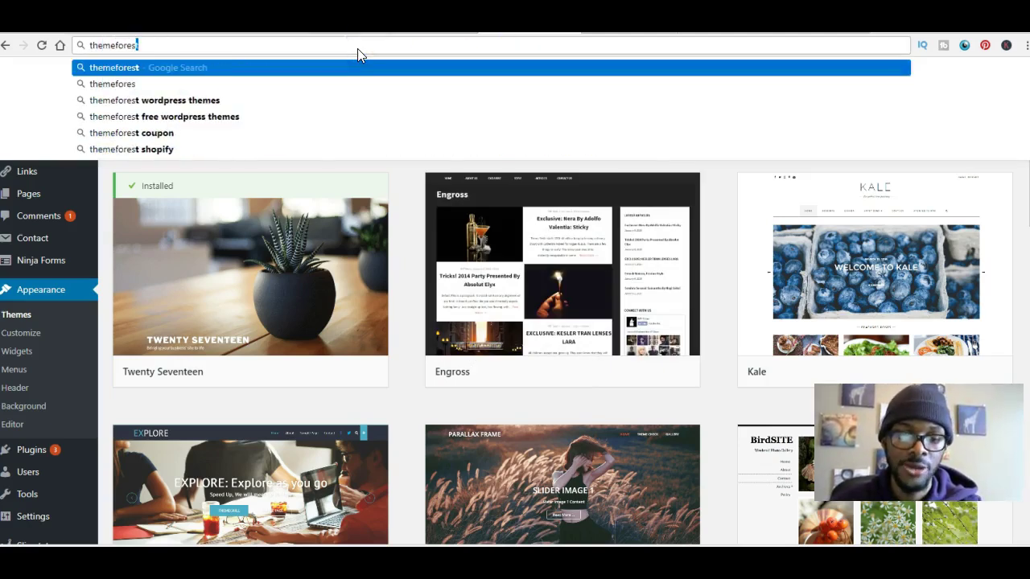
pyautogui.write('.com')
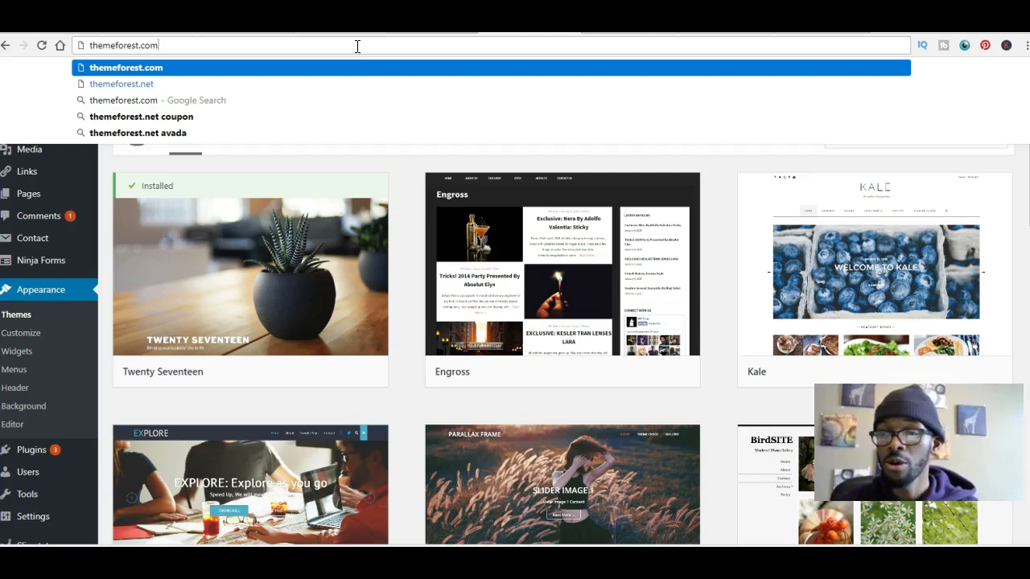
pyautogui.press('BackSpace')
pyautogui.press('BackSpace')
pyautogui.press('BackSpace')
pyautogui.press('BackSpace')
pyautogui.press('BackSpace')
pyautogui.press('BackSpace')
pyautogui.press('BackSpace')
pyautogui.press('BackSpace')
pyautogui.press('BackSpace')
pyautogui.press('BackSpace')
pyautogui.press('BackSpace')
pyautogui.press('BackSpace')
pyautogui.press('BackSpace')
pyautogui.press('BackSpace')
pyautogui.press('BackSpace')
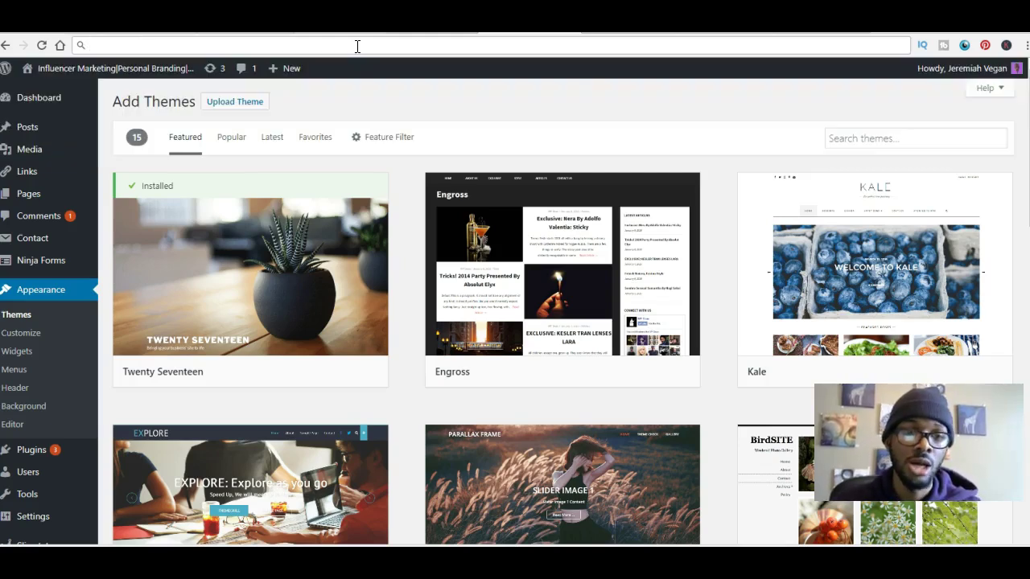
pyautogui.moveTo(266, 300)
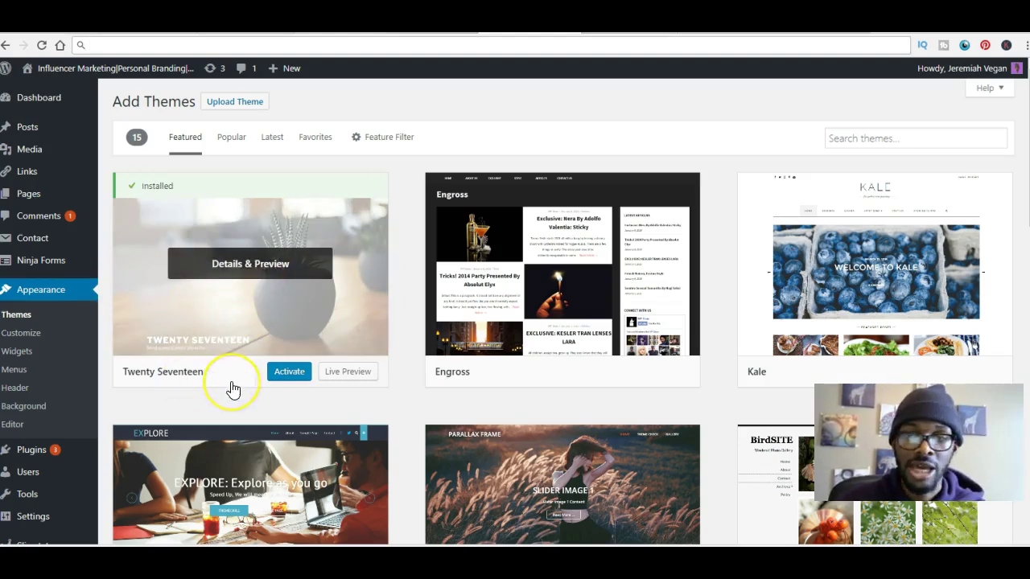
pyautogui.scroll(-2, 232, 389)
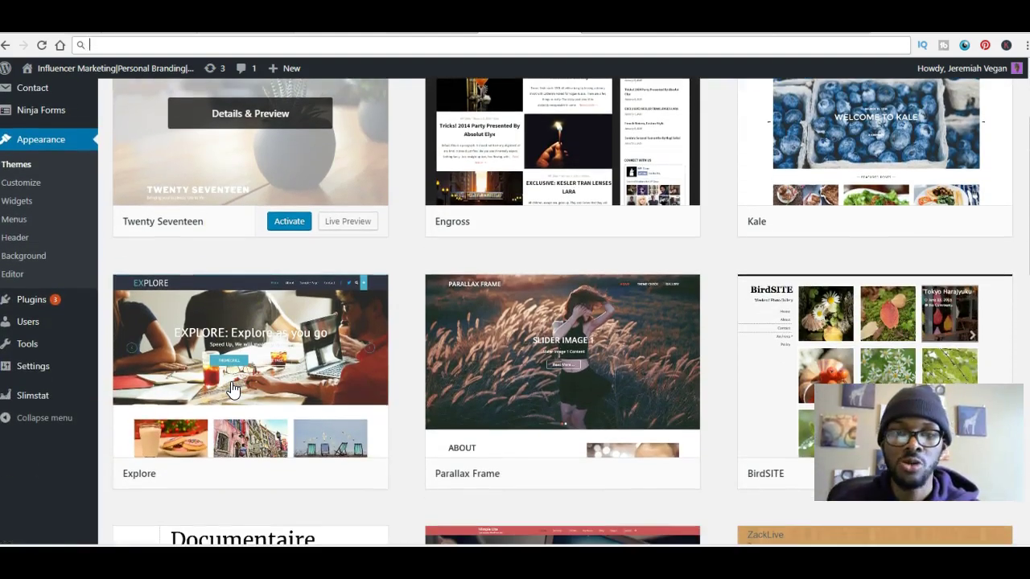
pyautogui.scroll(2, 233, 390)
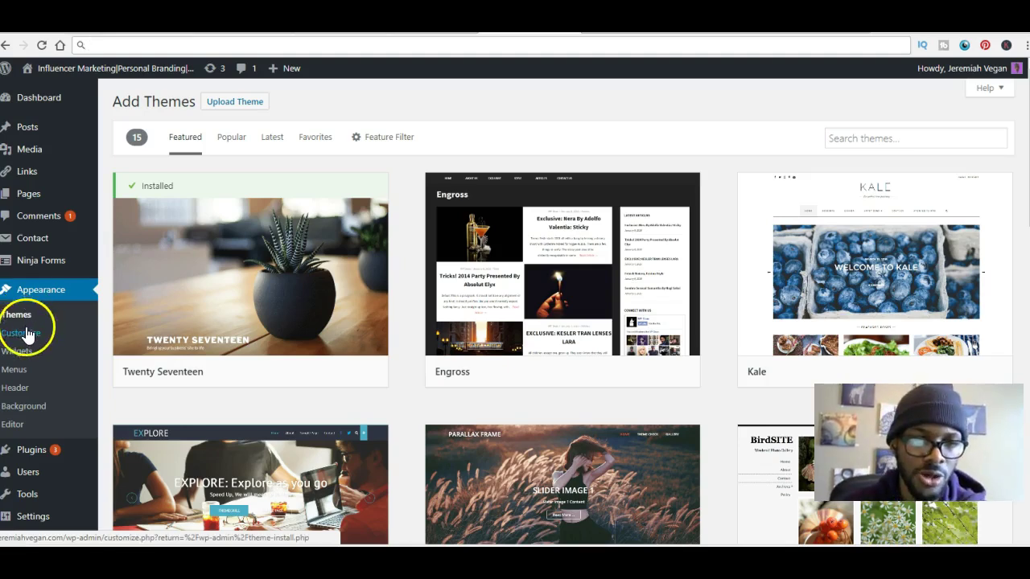
# - Return to the site's installed themes and view the details of the active Scribbles theme
pyautogui.click(49, 291)
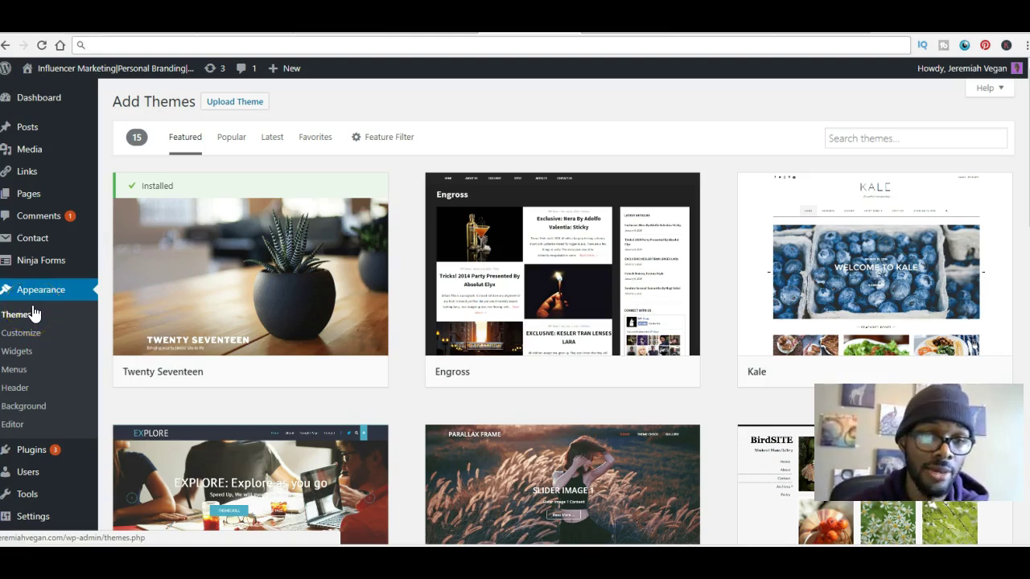
pyautogui.click(35, 291)
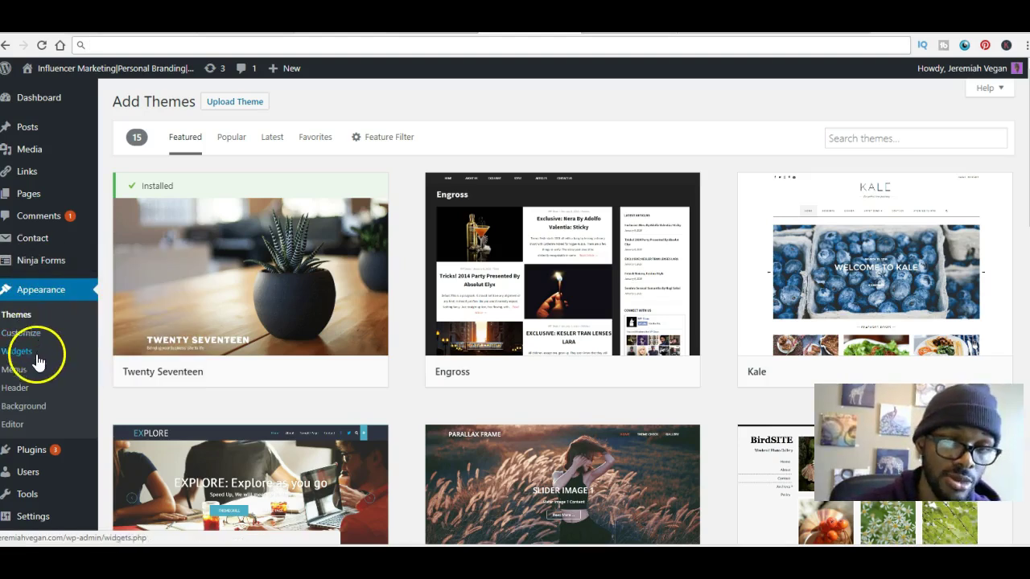
pyautogui.moveTo(173, 229)
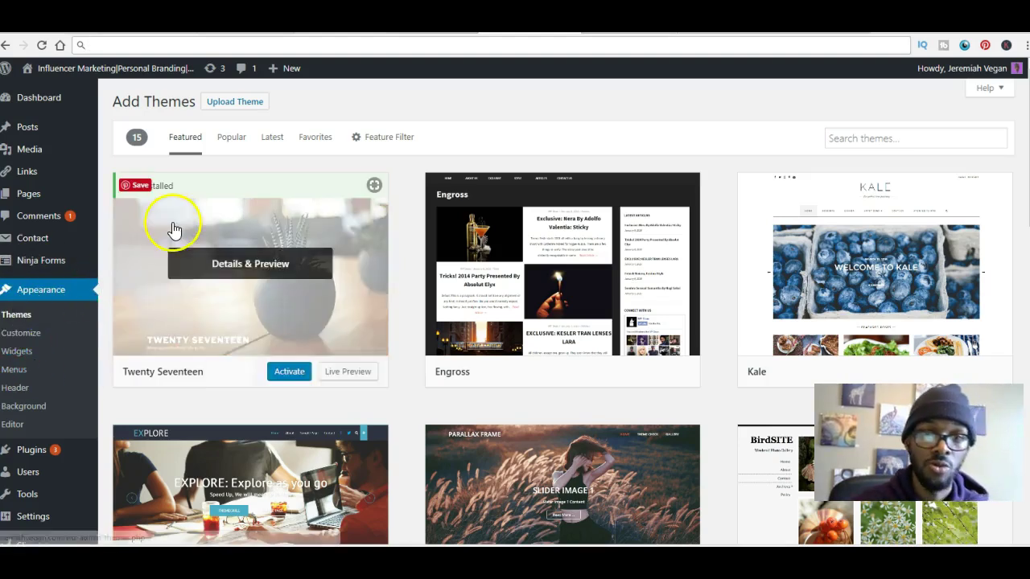
pyautogui.click(21, 316)
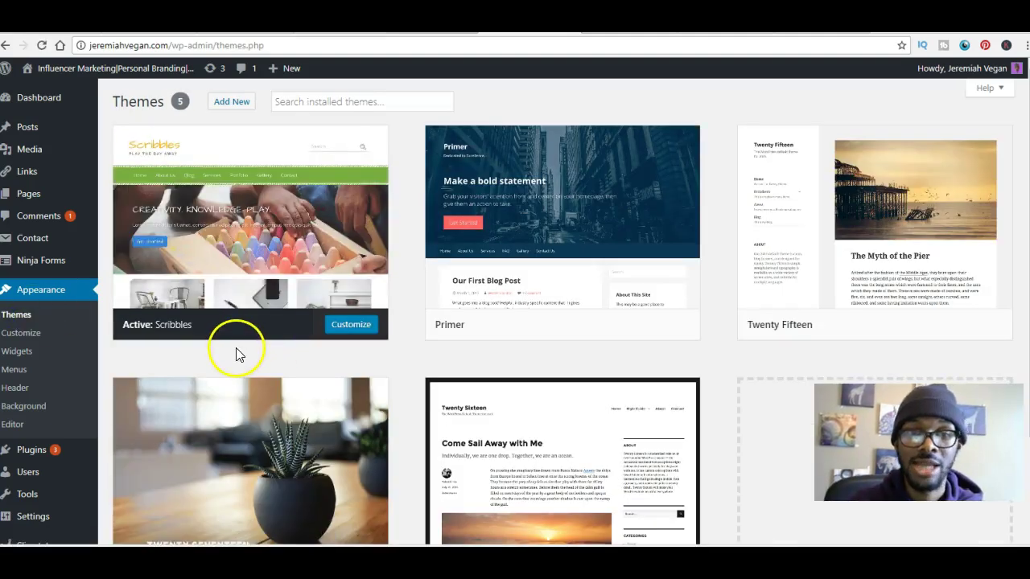
pyautogui.moveTo(214, 256)
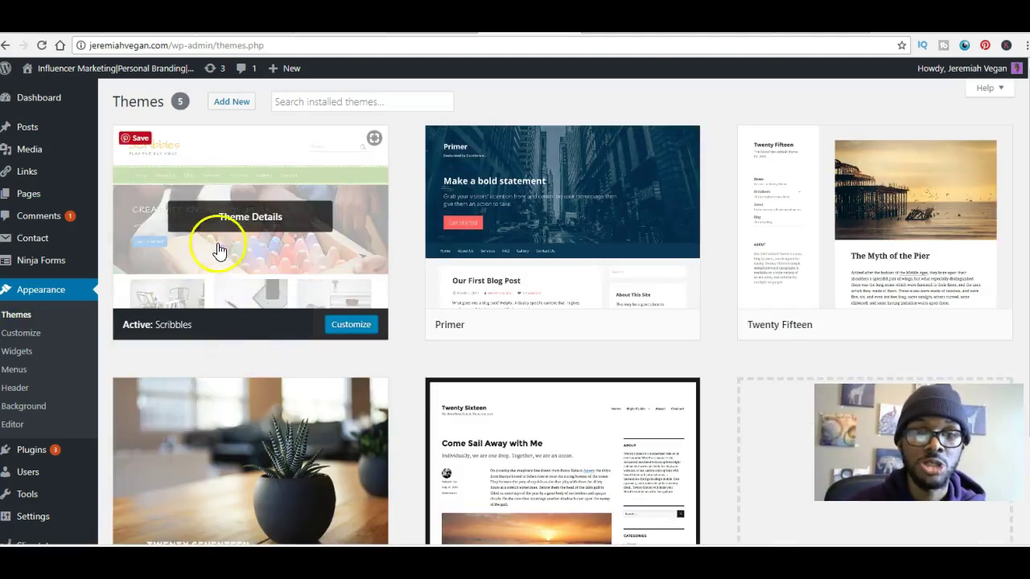
pyautogui.click(232, 230)
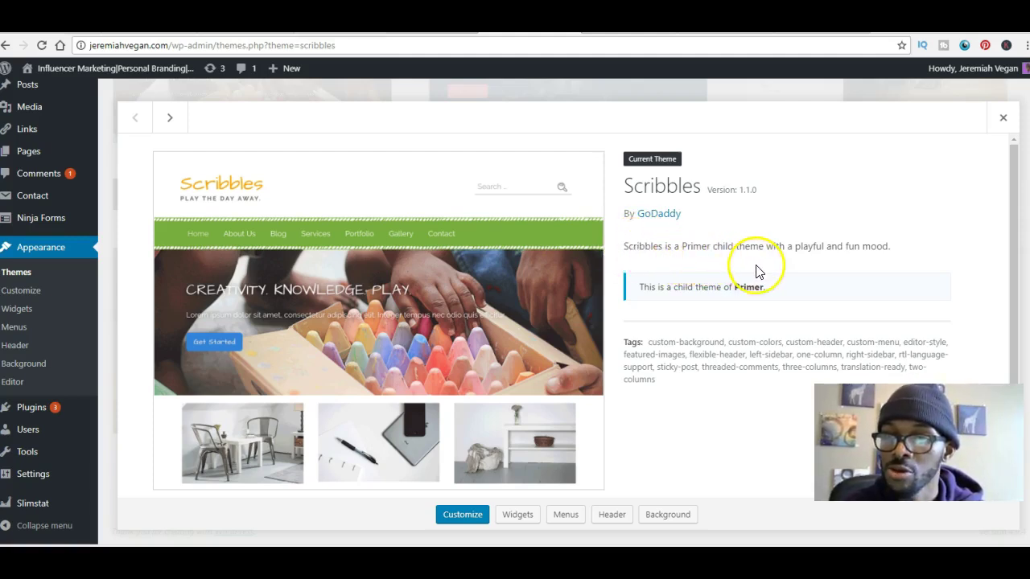
pyautogui.scroll(-1, 757, 272)
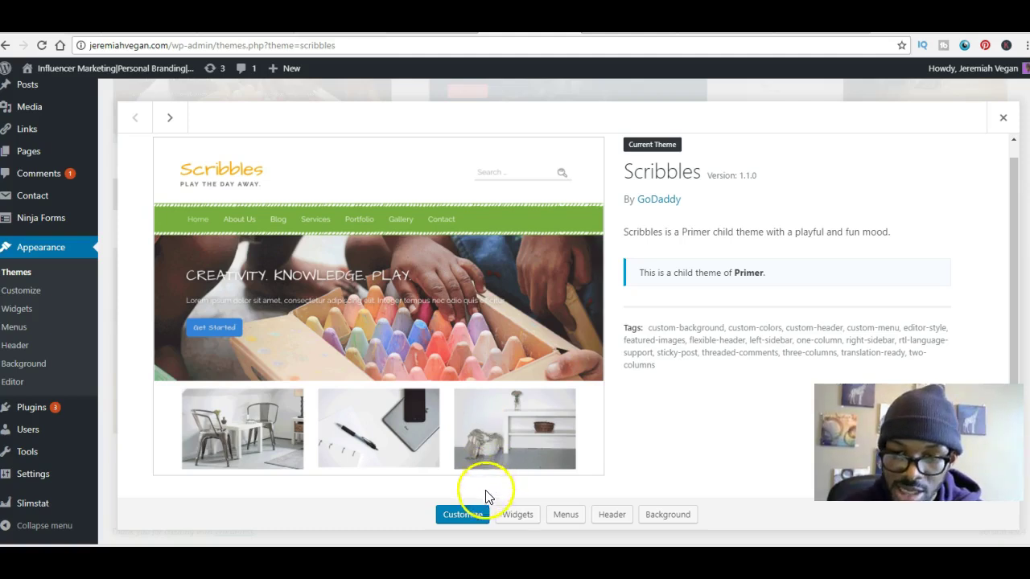
# - View the Scribbles theme in the Customizer, leave it again and close the theme details
pyautogui.click(471, 522)
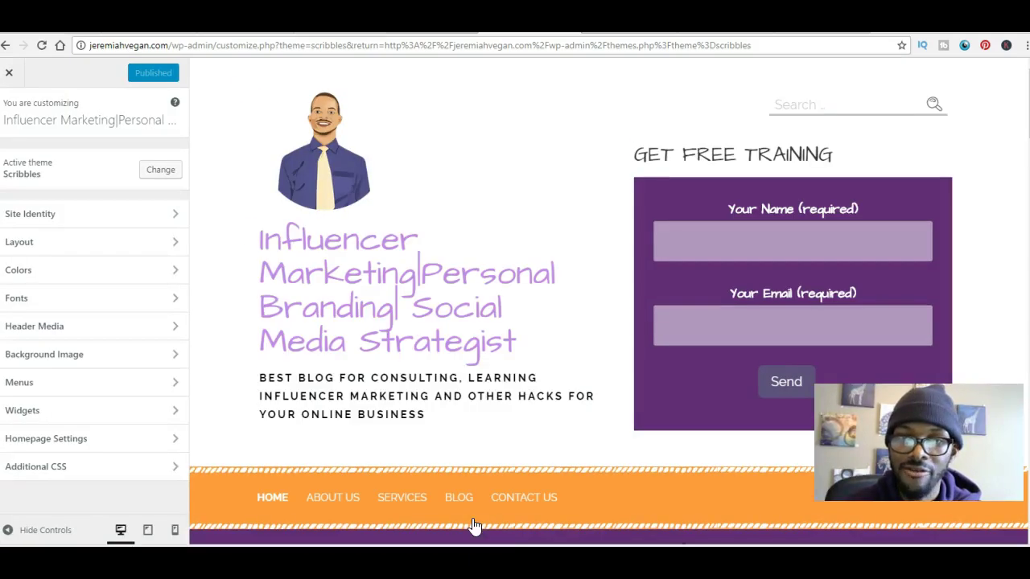
pyautogui.click(9, 72)
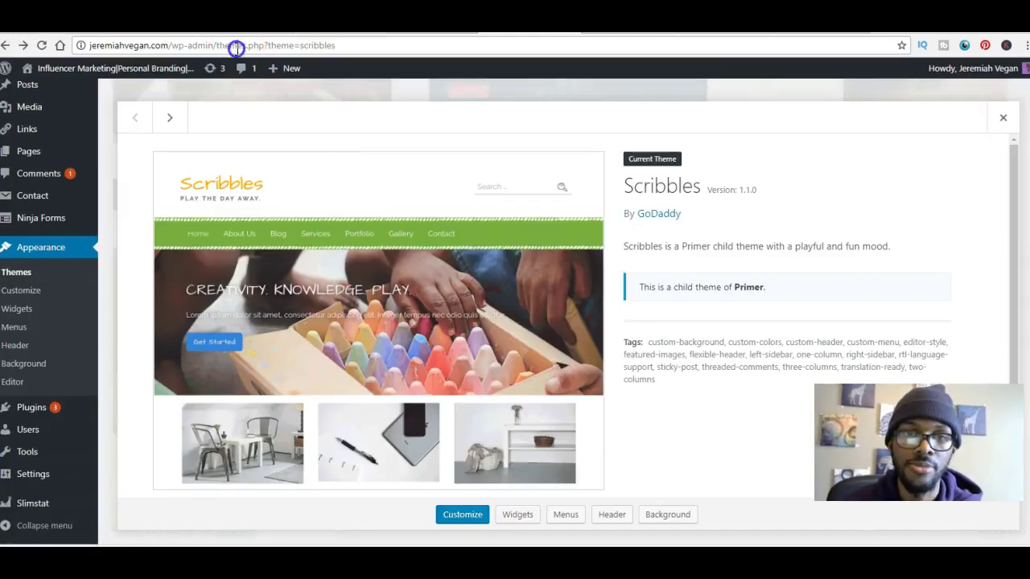
pyautogui.click(239, 46)
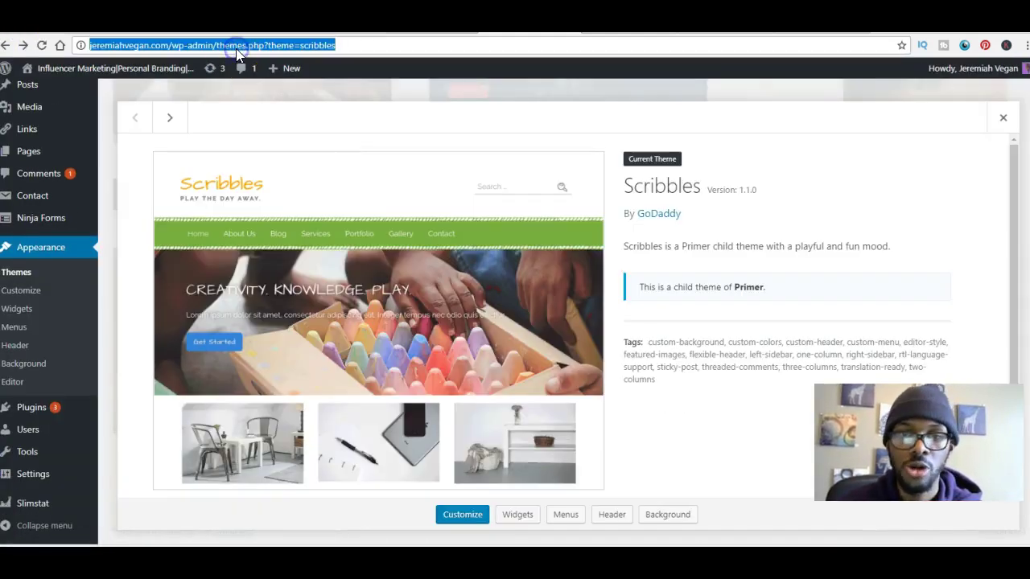
pyautogui.click(1003, 118)
# - Switch to the pepsinicoleservicing.com home page and examine its layout, from the header and video to the closing call to action
pyautogui.scroll(2, 653, 220)
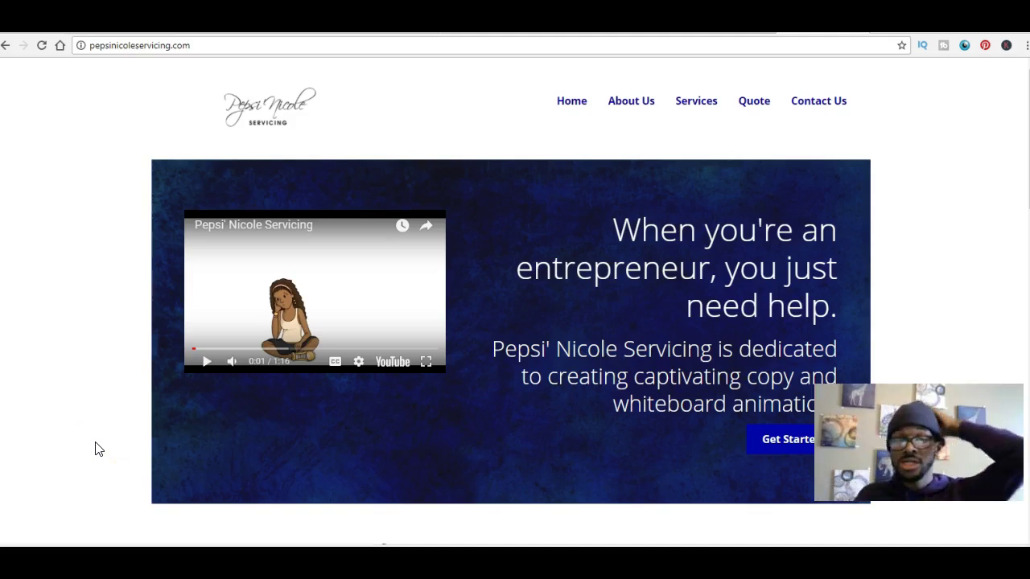
pyautogui.scroll(-2, 95, 449)
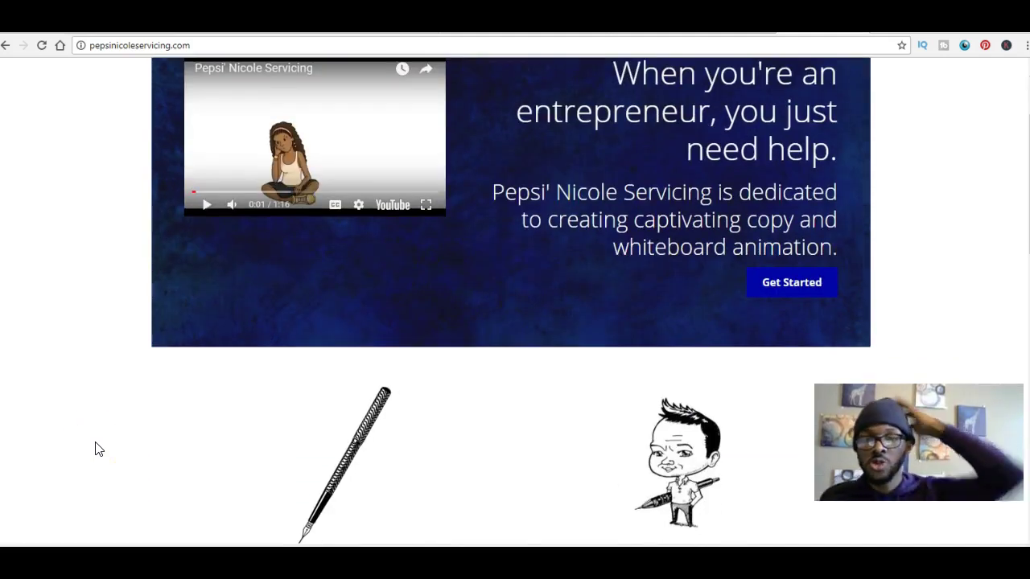
pyautogui.scroll(-5, 95, 449)
pyautogui.scroll(5, 95, 449)
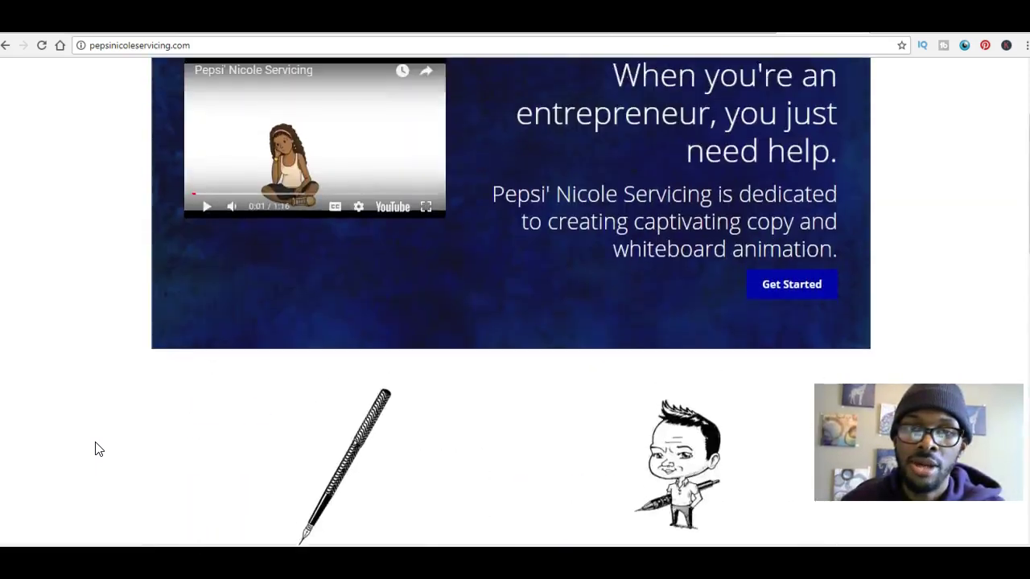
pyautogui.scroll(2, 95, 449)
pyautogui.scroll(-2, 95, 449)
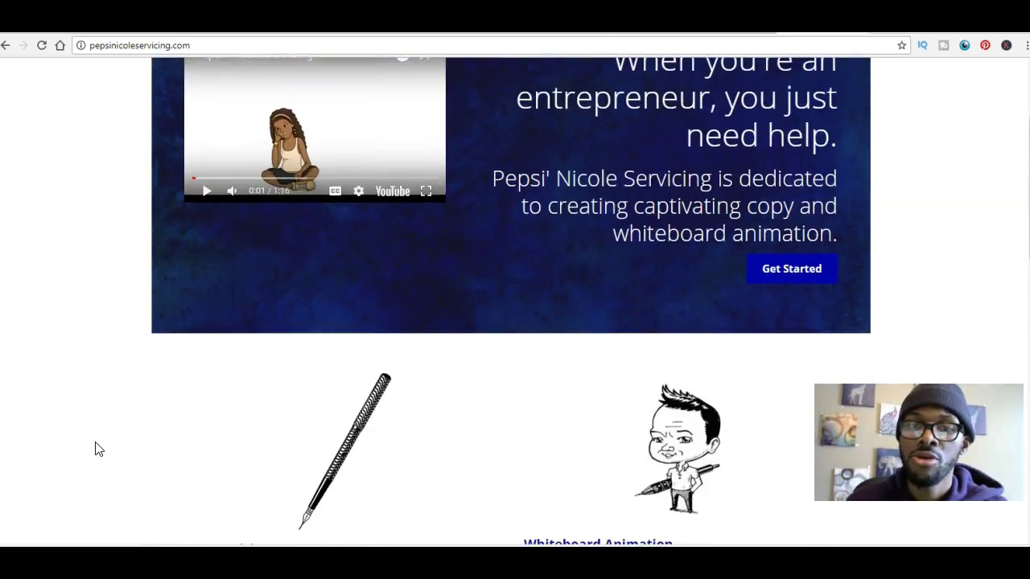
pyautogui.scroll(-2, 95, 449)
pyautogui.scroll(-7, 95, 449)
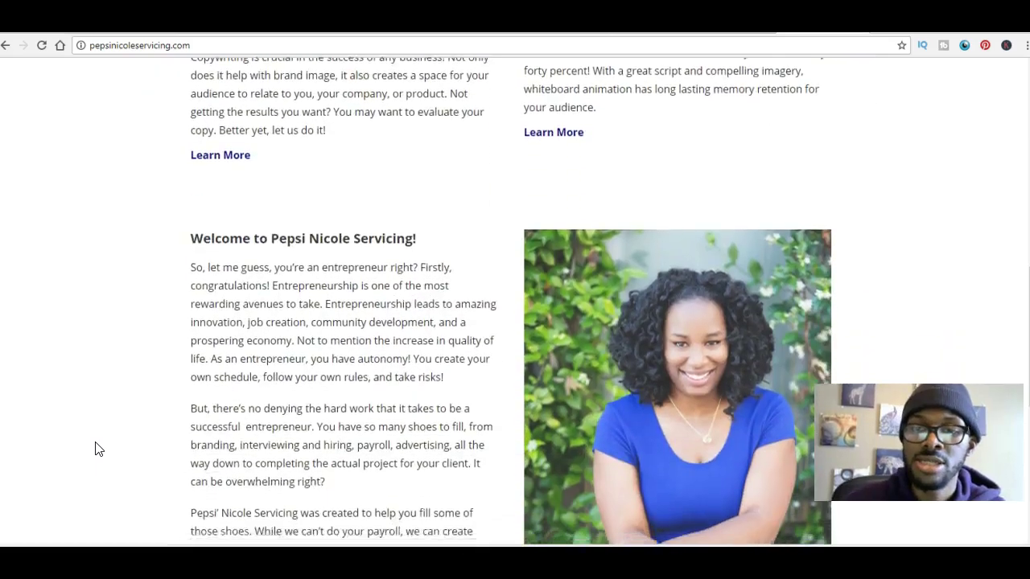
pyautogui.scroll(-2, 95, 449)
pyautogui.scroll(9, 95, 449)
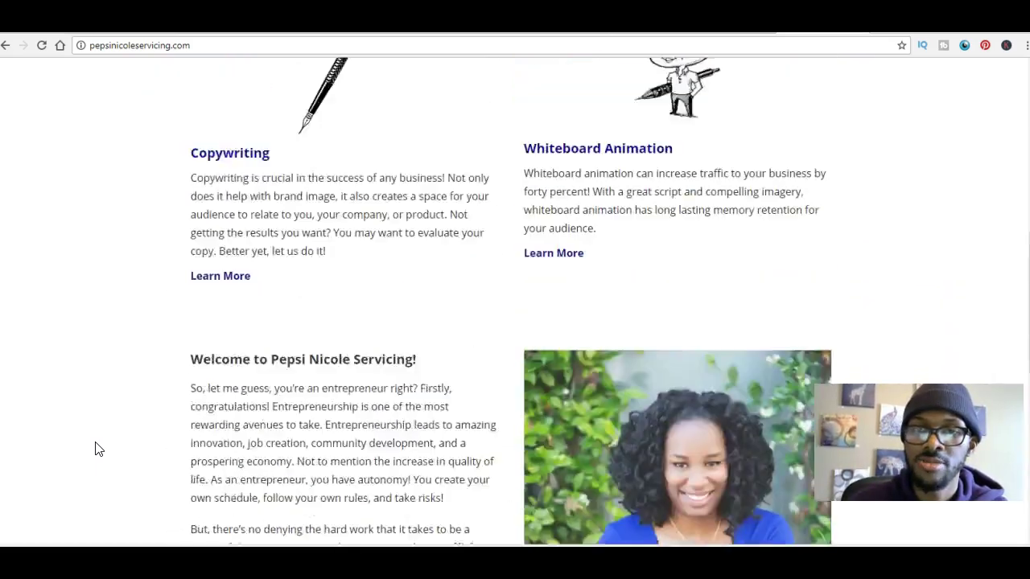
pyautogui.scroll(-8, 95, 449)
pyautogui.scroll(12, 95, 449)
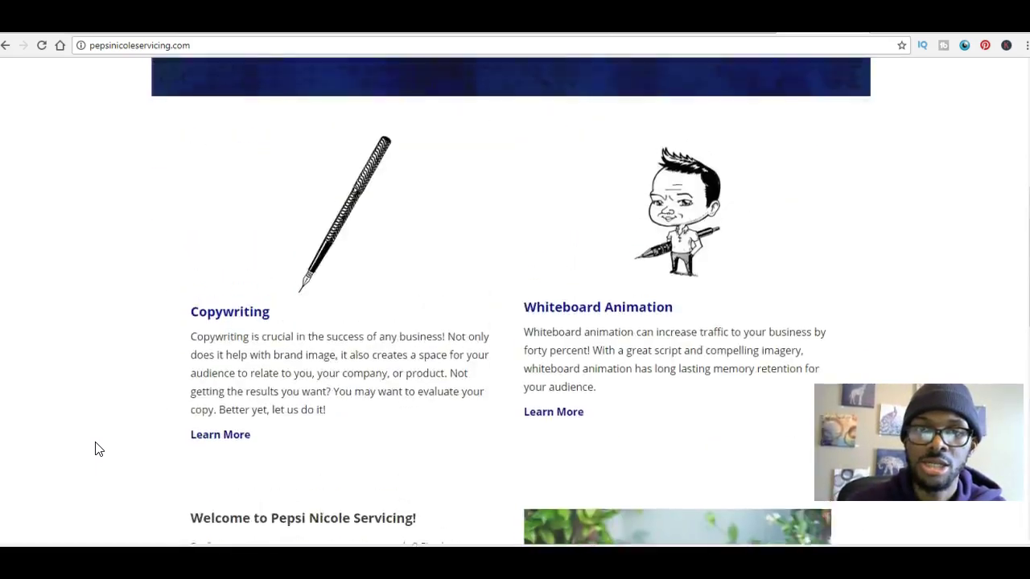
pyautogui.scroll(-1, 95, 449)
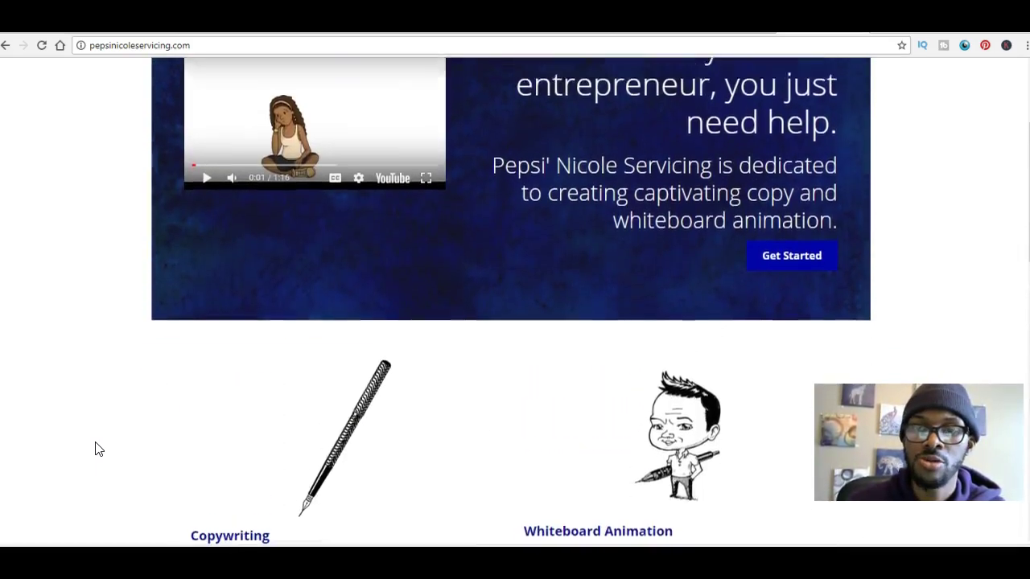
pyautogui.scroll(2, 95, 449)
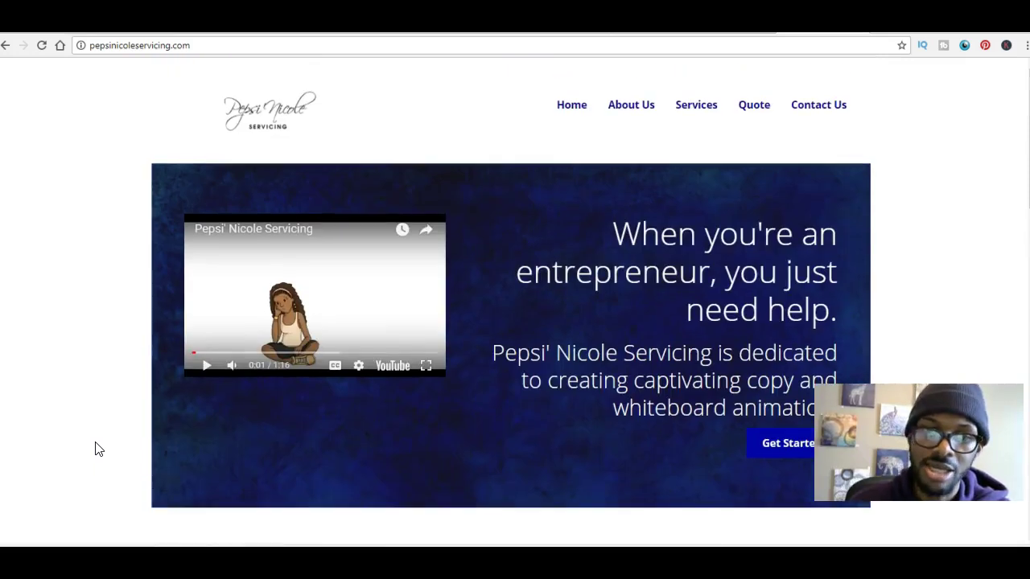
pyautogui.scroll(-3, 95, 449)
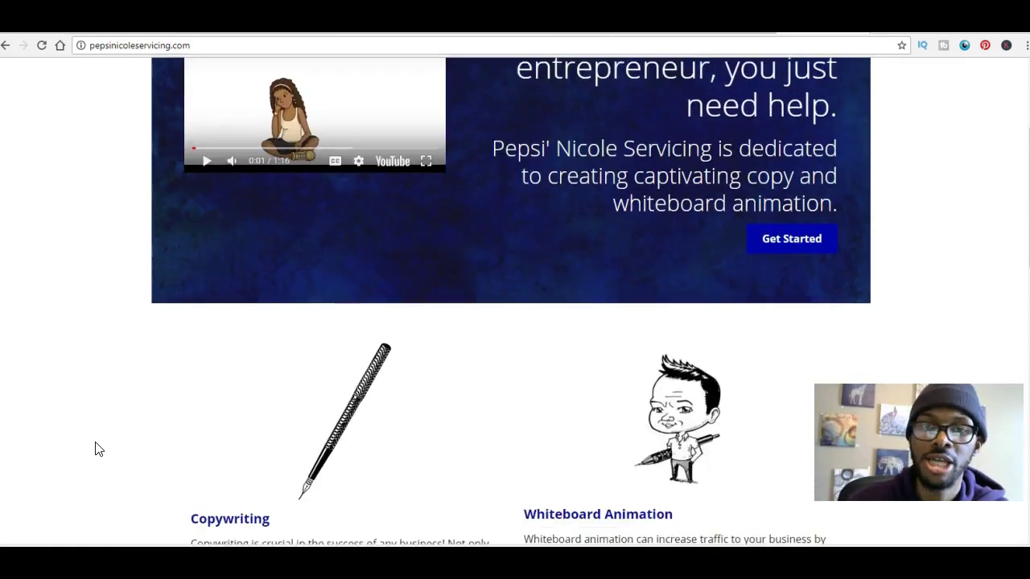
pyautogui.scroll(1, 95, 449)
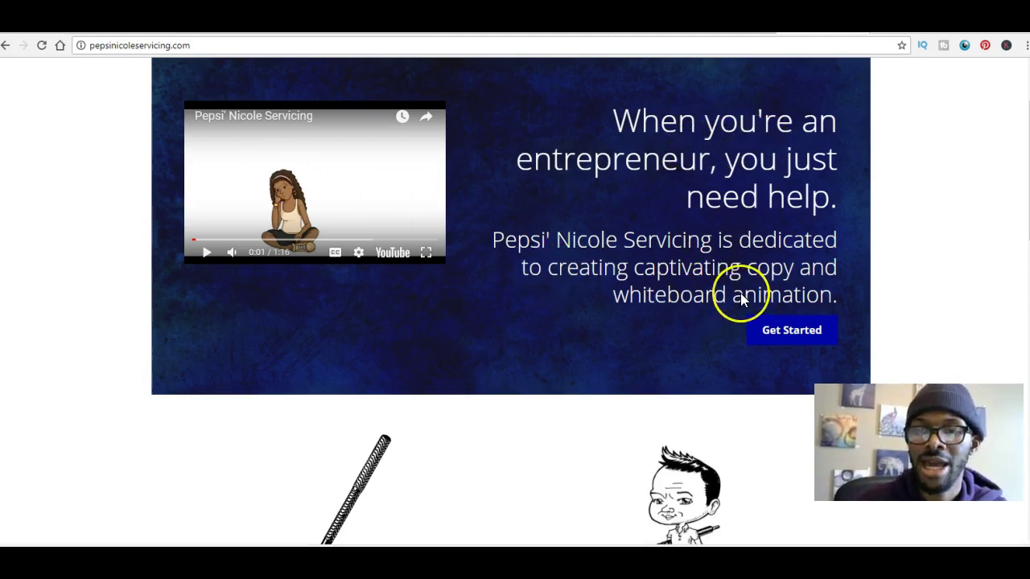
pyautogui.scroll(-4, 740, 298)
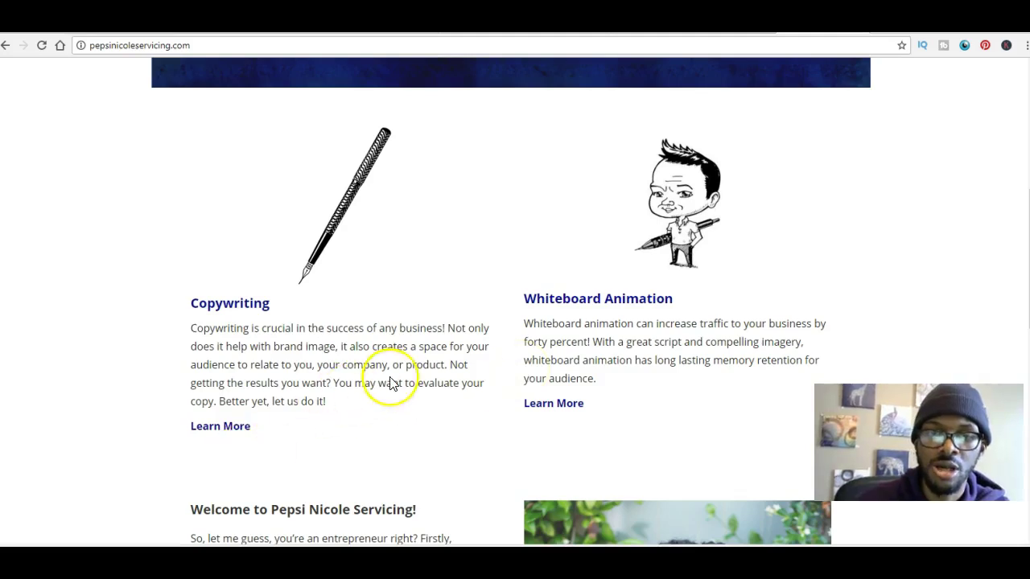
pyautogui.scroll(-8, 392, 383)
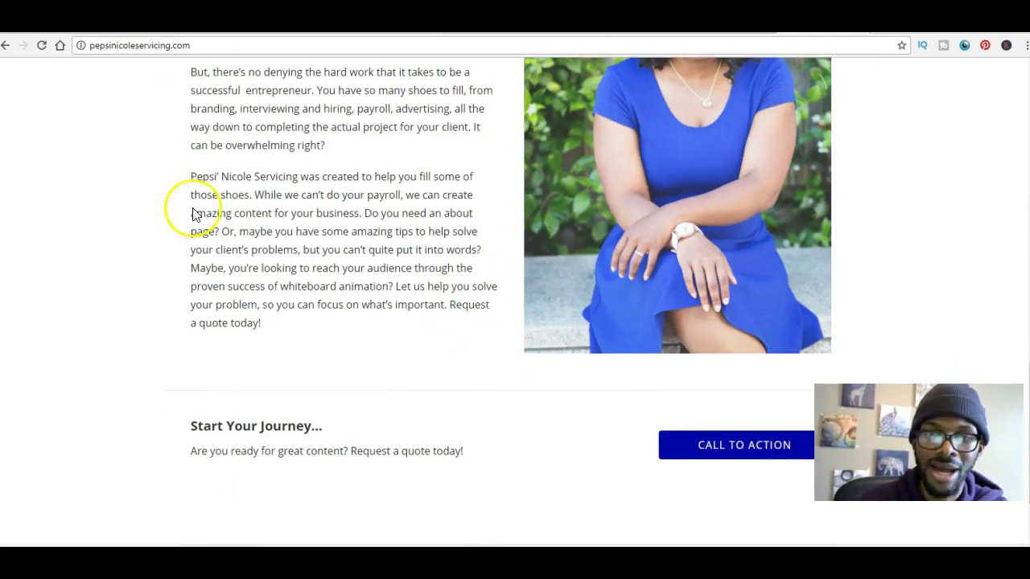
# - Go to the jeremiahvegan.com home page and examine its header, free training form and navigation bar
pyautogui.click(674, 465)
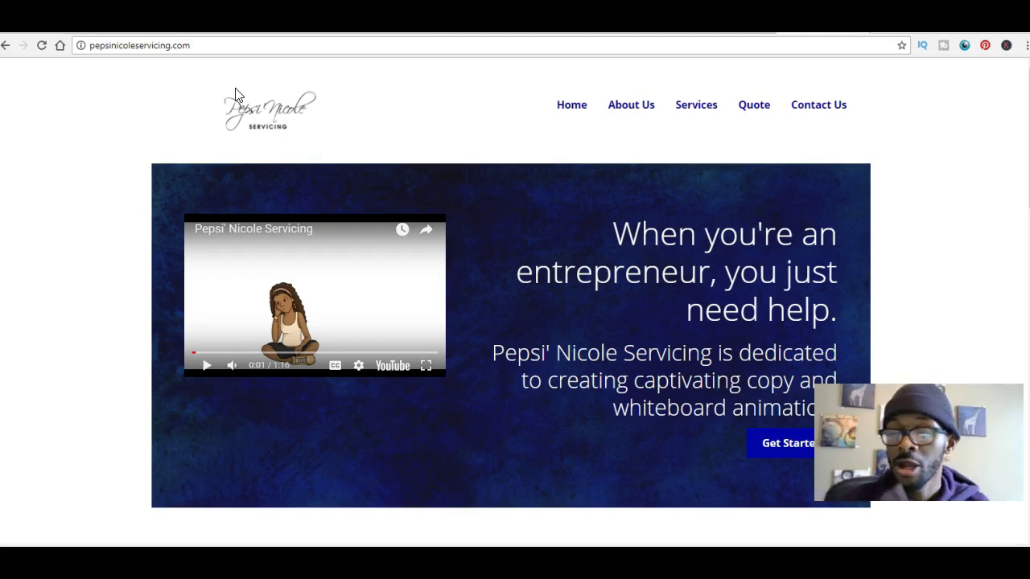
pyautogui.click(201, 46)
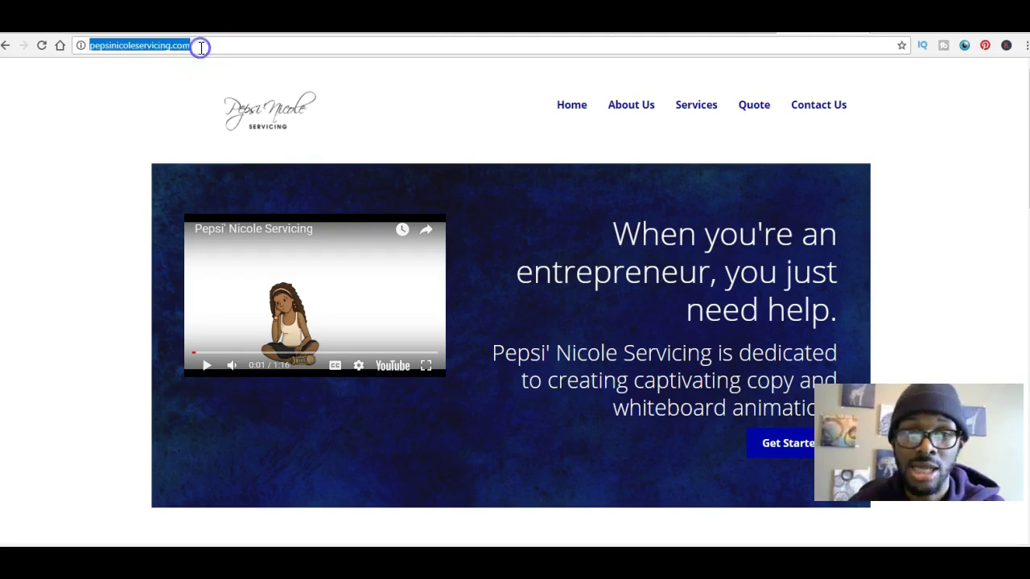
pyautogui.write('jer')
pyautogui.press('Return')
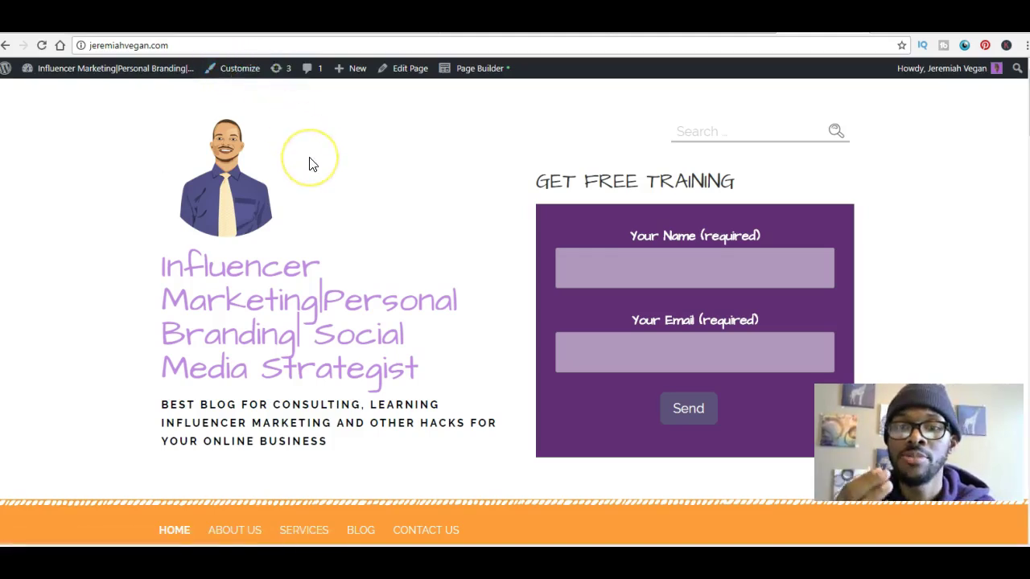
pyautogui.scroll(-1, 313, 164)
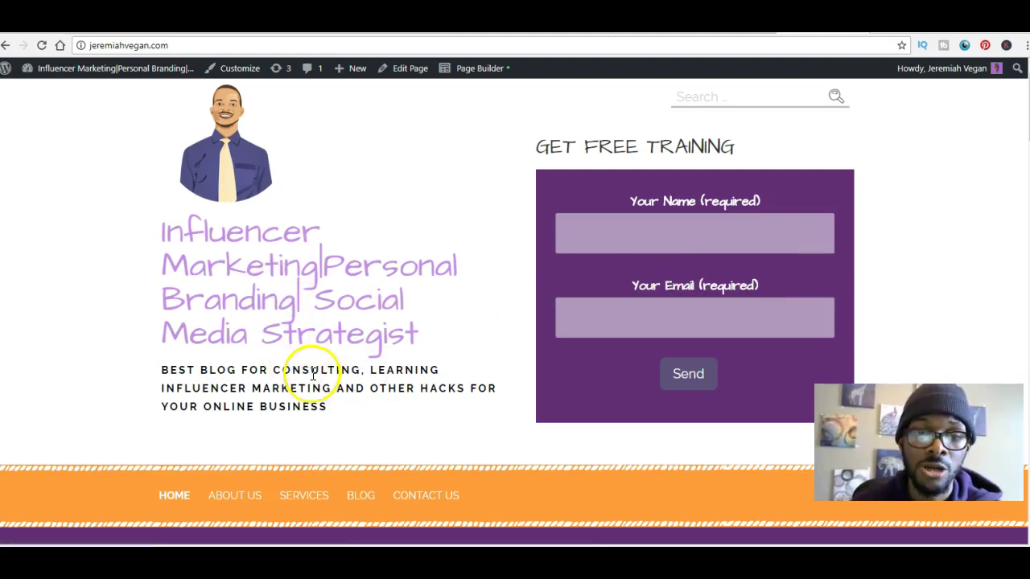
pyautogui.scroll(-2, 313, 374)
pyautogui.scroll(1, 315, 384)
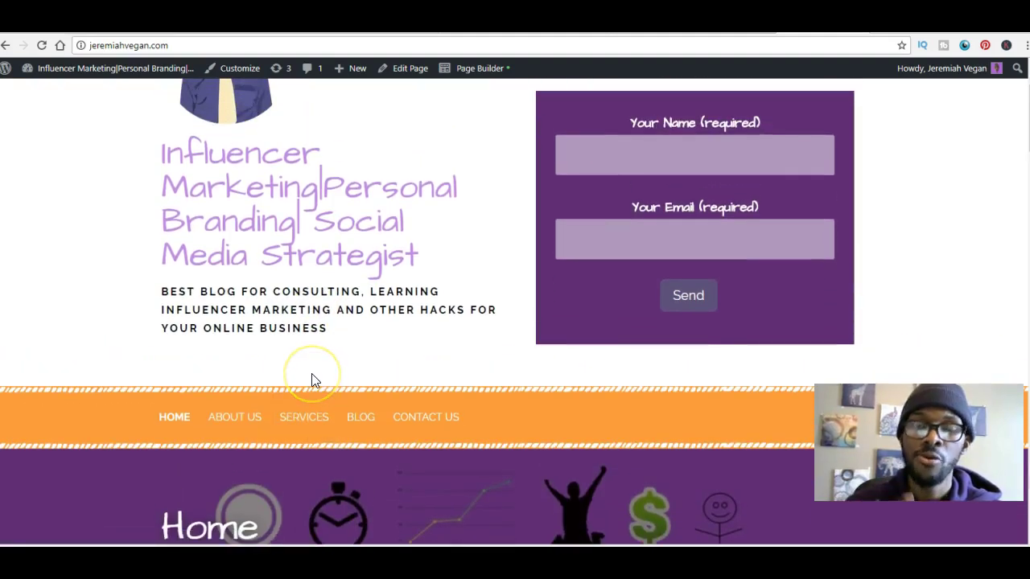
pyautogui.scroll(1, 313, 379)
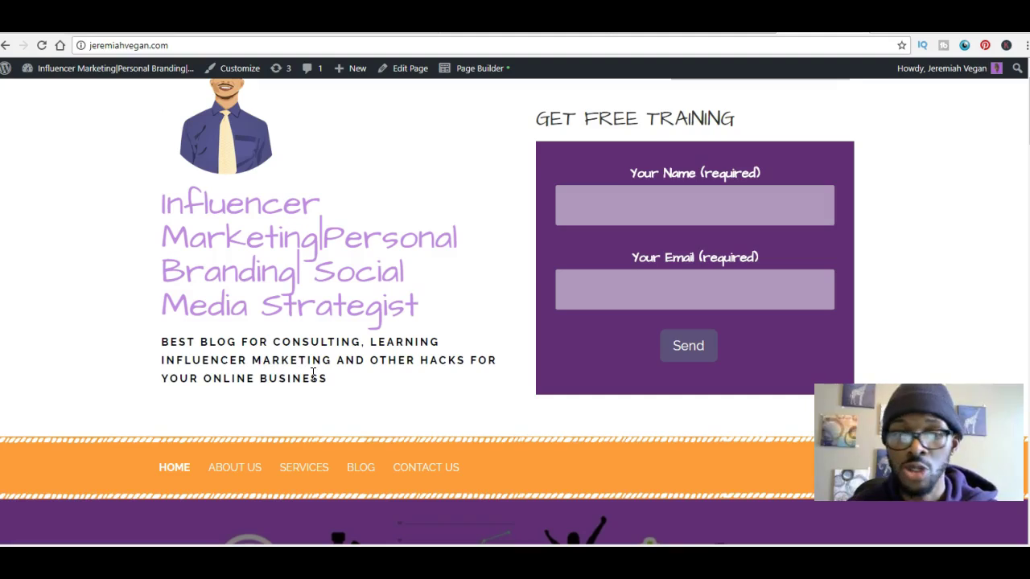
# - Examine the home page's Get Noticed section, view the sign-up form behind its free checklist download and close the form
pyautogui.scroll(-7, 314, 376)
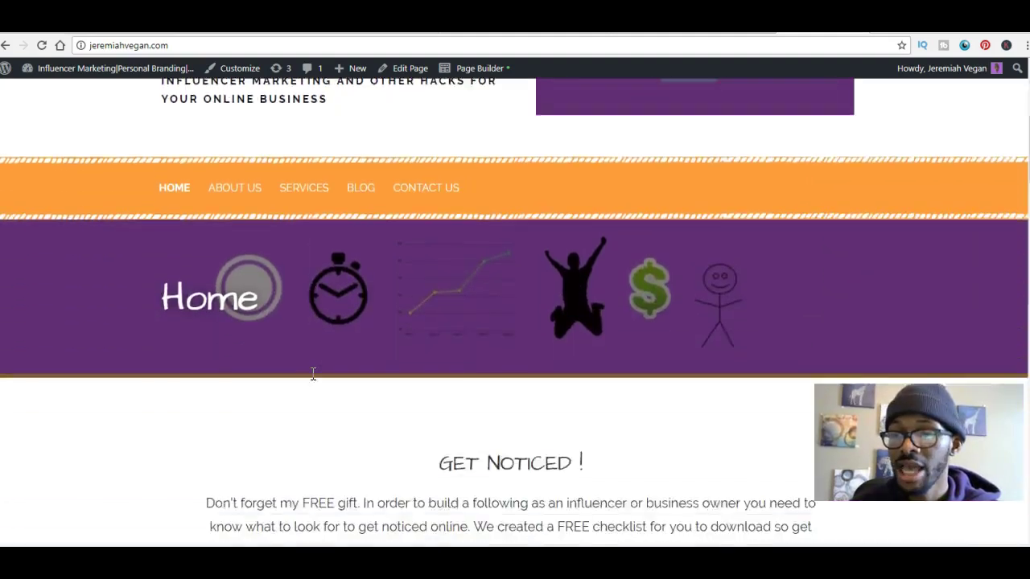
pyautogui.scroll(-3, 313, 379)
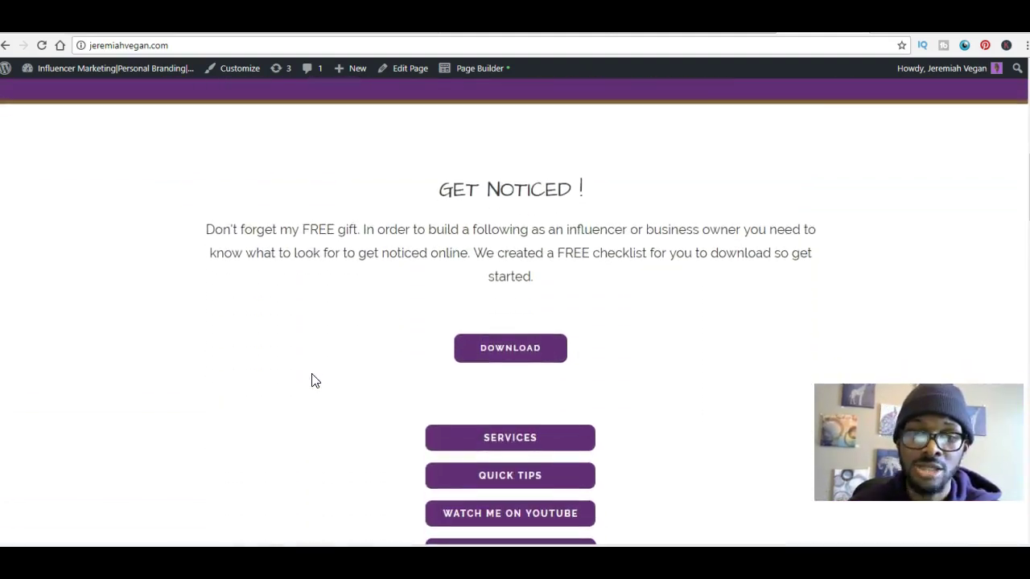
pyautogui.scroll(4, 313, 378)
pyautogui.scroll(-2, 314, 381)
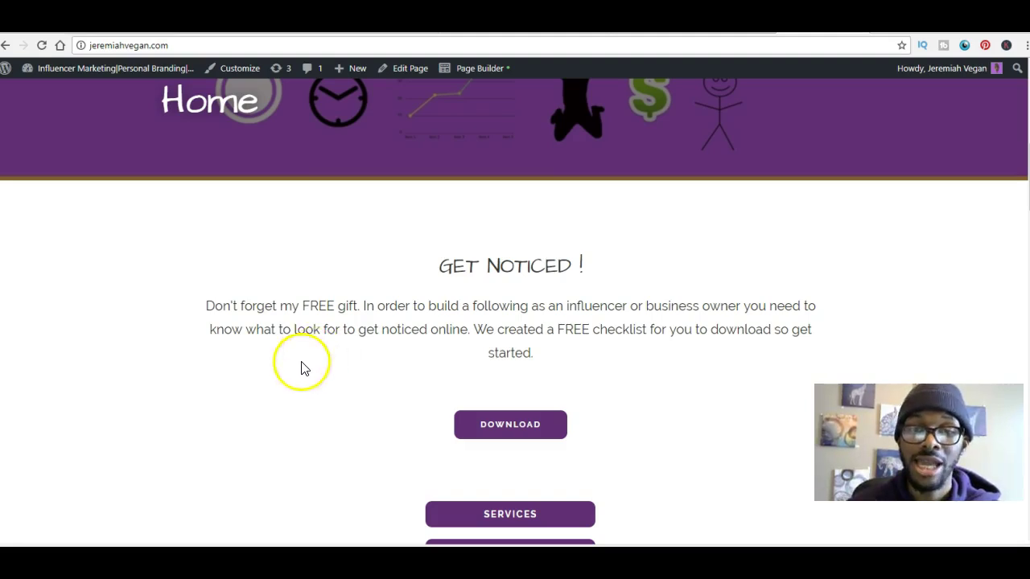
pyautogui.click(493, 435)
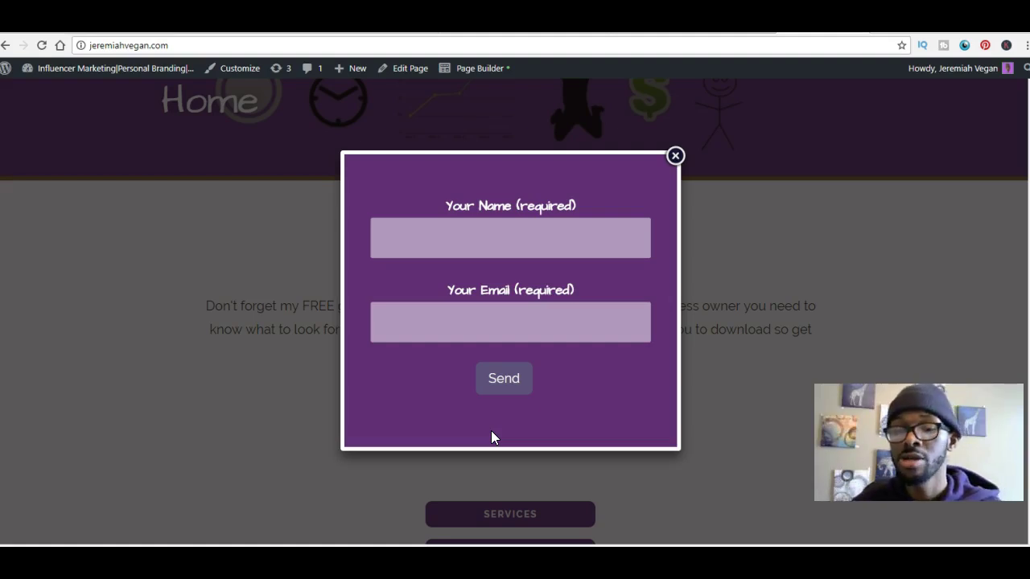
pyautogui.click(520, 248)
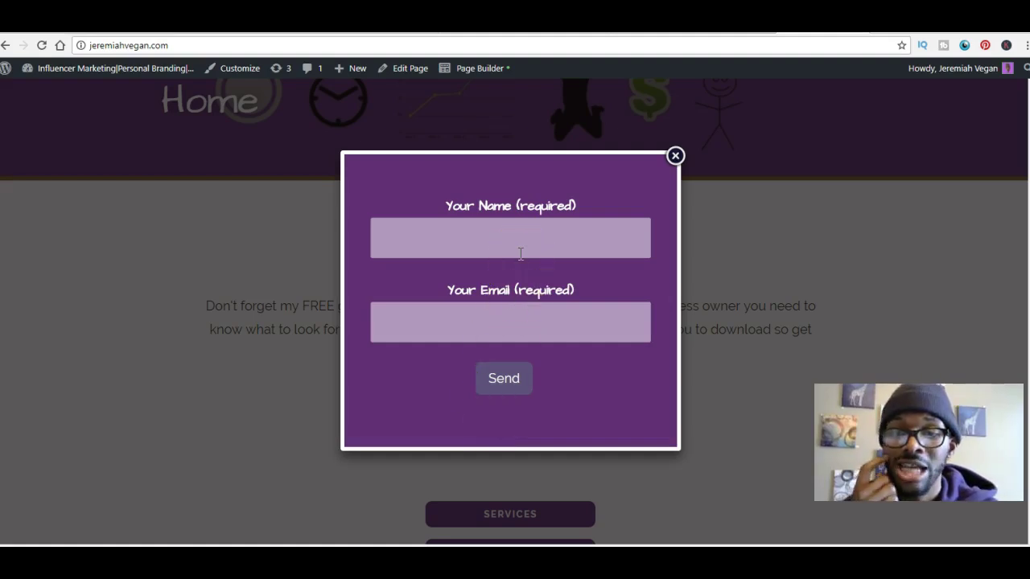
pyautogui.click(675, 155)
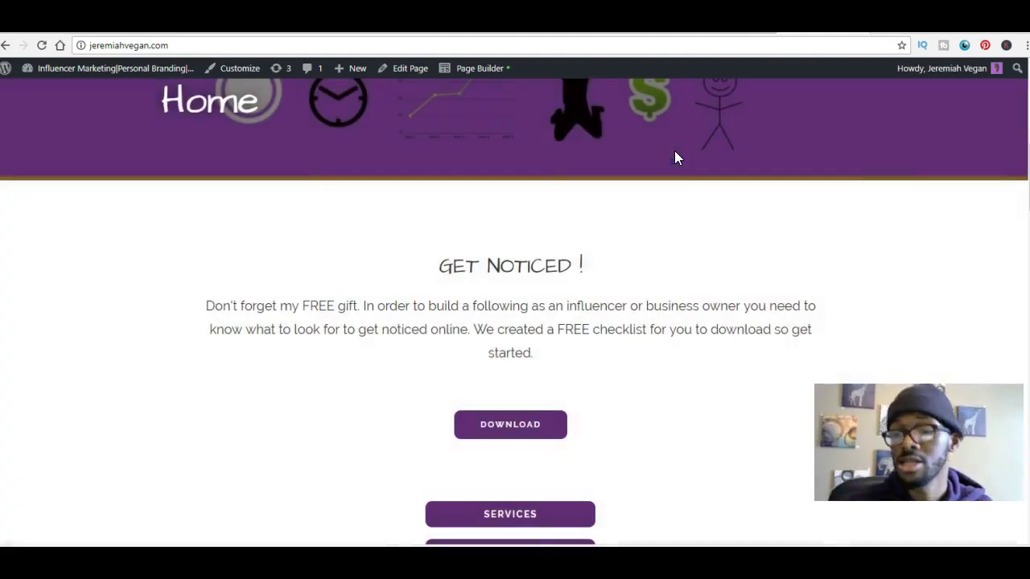
# - Examine the home page's link buttons and the Content Consultation Video, Thumbnail Design and Youtube Channel Audit offers
pyautogui.scroll(-2, 675, 150)
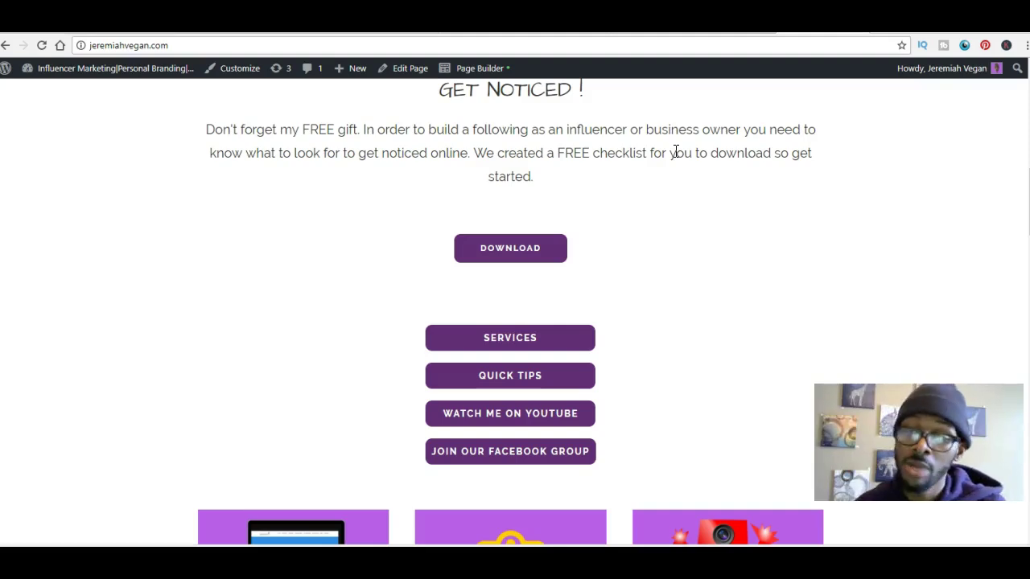
pyautogui.scroll(-1, 676, 153)
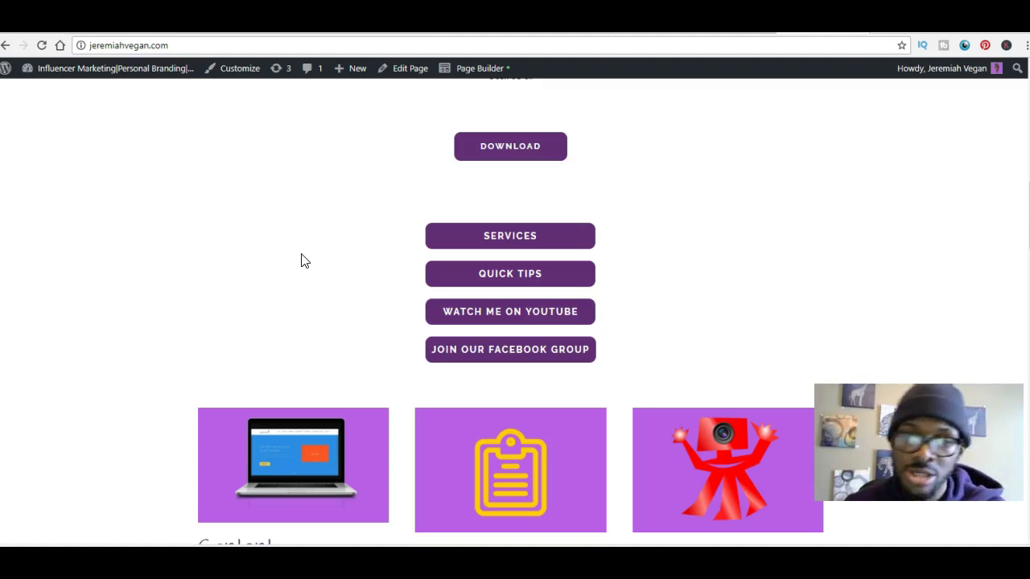
pyautogui.scroll(-2, 304, 261)
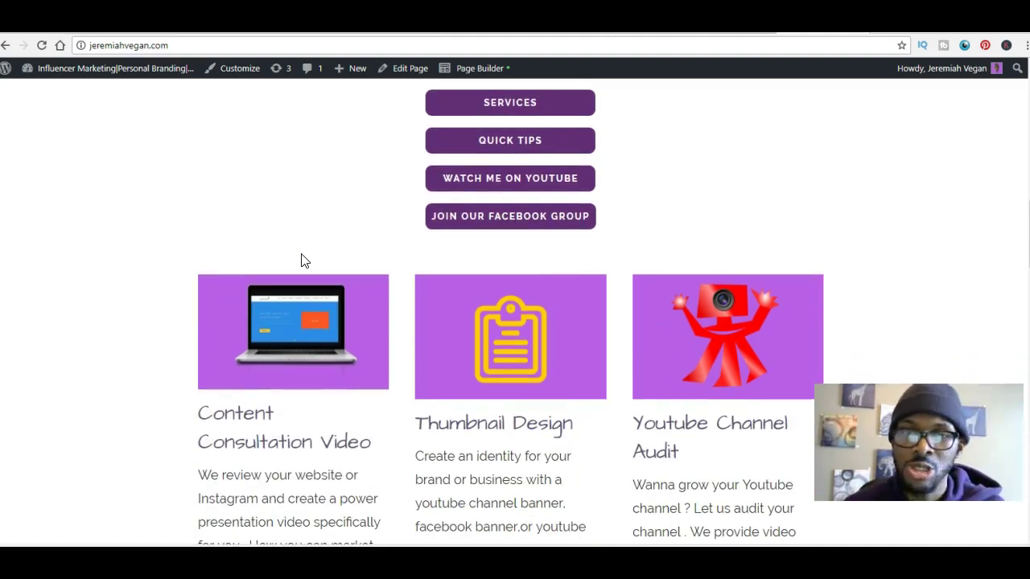
pyautogui.scroll(-3, 305, 261)
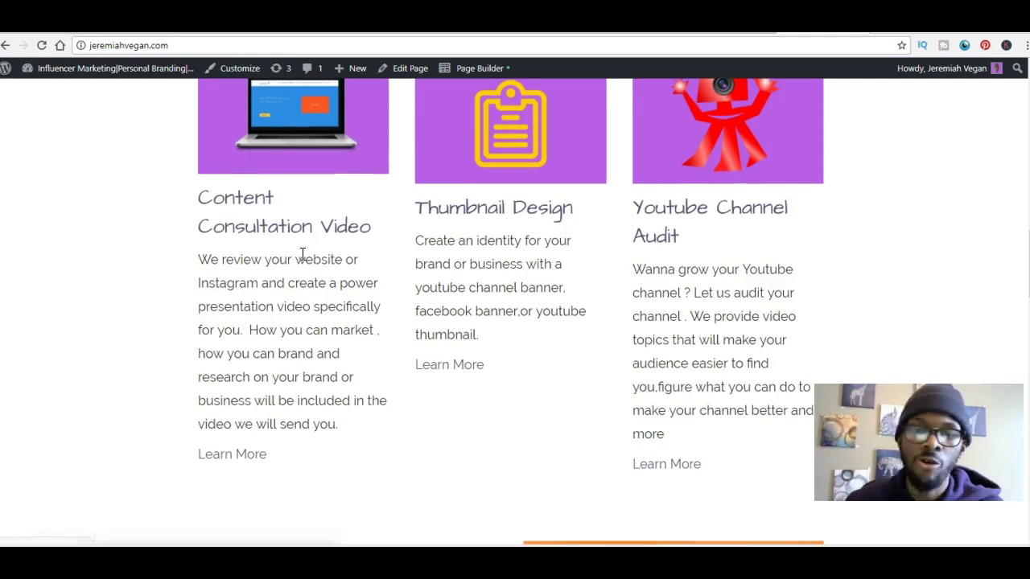
pyautogui.scroll(2, 304, 261)
pyautogui.scroll(-6, 305, 261)
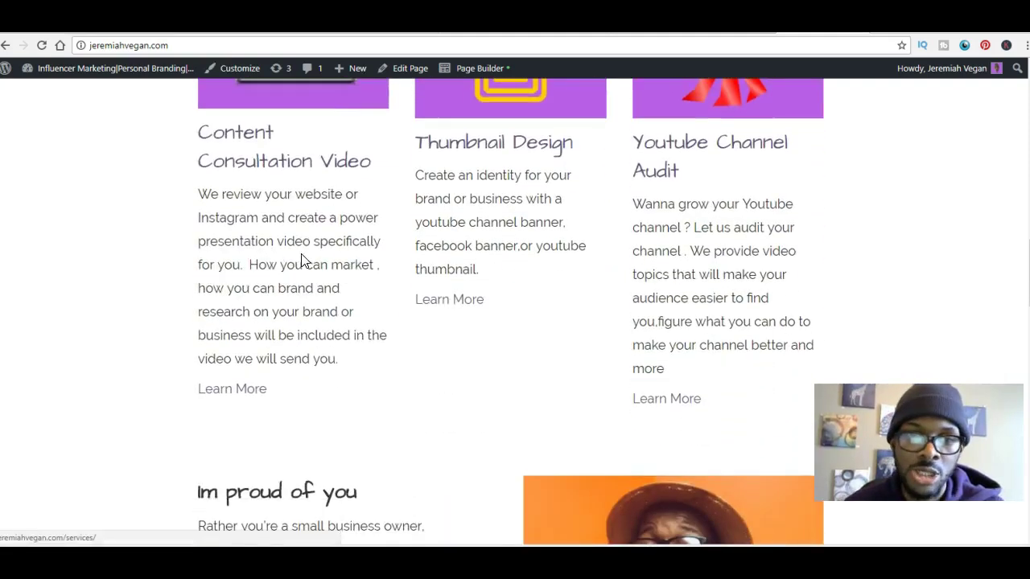
# - Read the "Im proud of you" section, the owner's introduction and the "Let me break it down" call to action
pyautogui.scroll(-2, 304, 261)
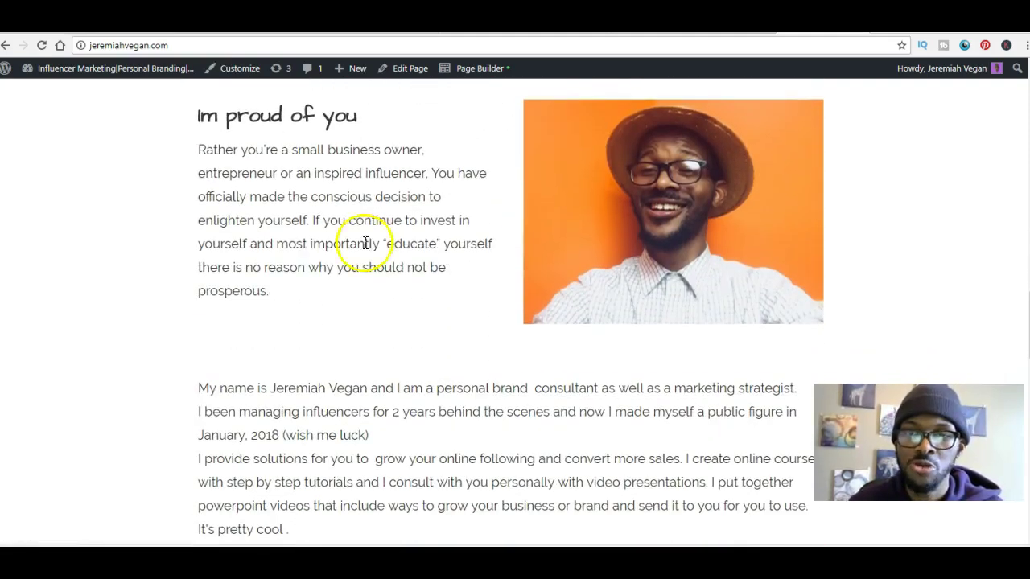
pyautogui.scroll(-2, 430, 290)
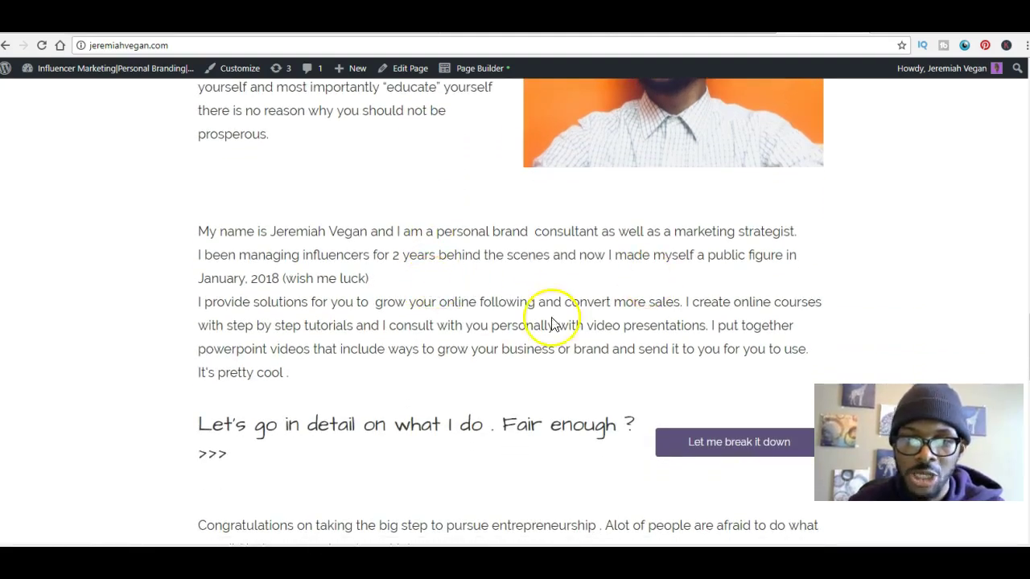
pyautogui.scroll(-2, 488, 345)
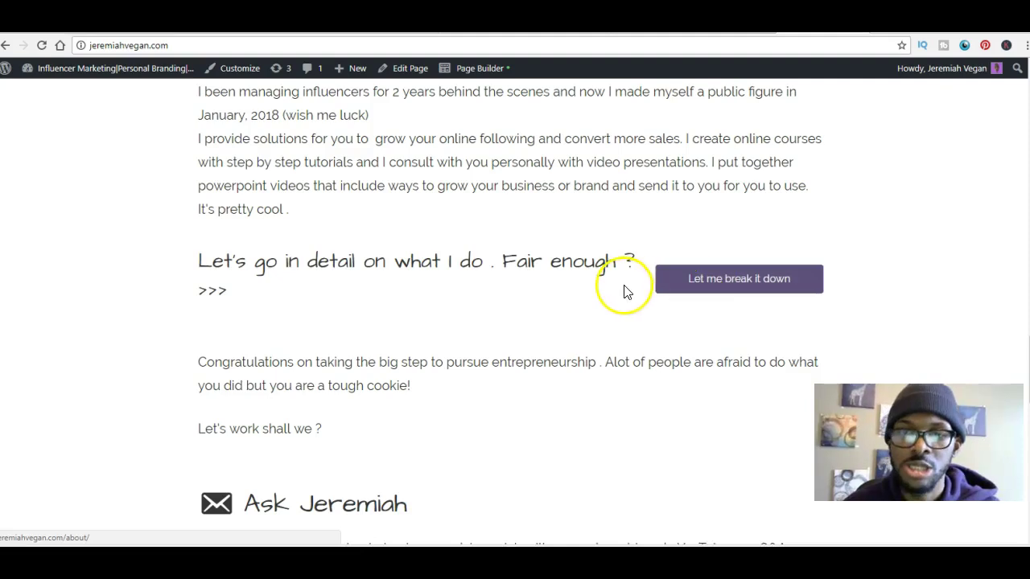
pyautogui.scroll(-3, 520, 274)
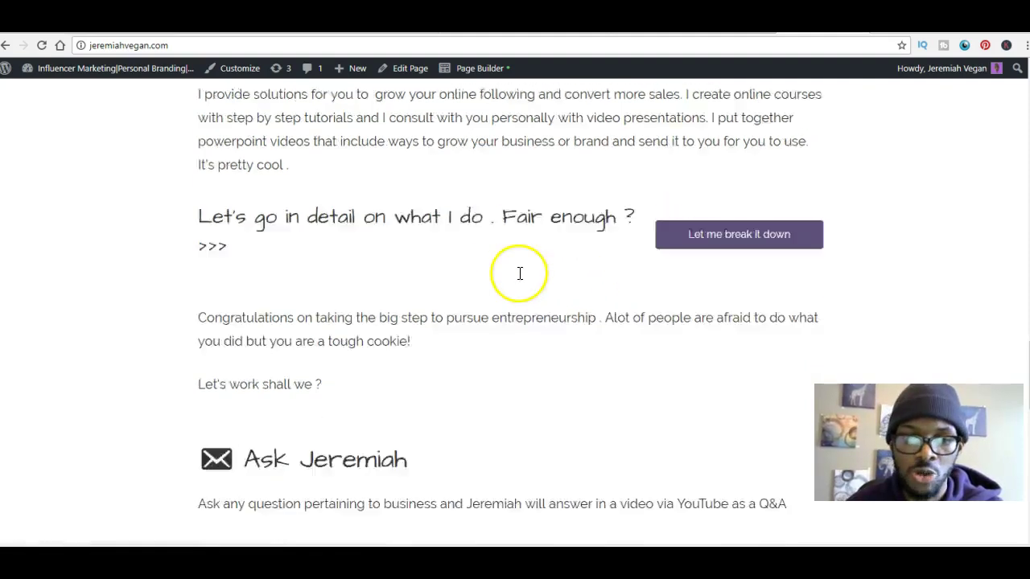
# - Examine the Q&A contact form near the end of the home page, including its name, email, subject and message fields
pyautogui.scroll(-2, 347, 352)
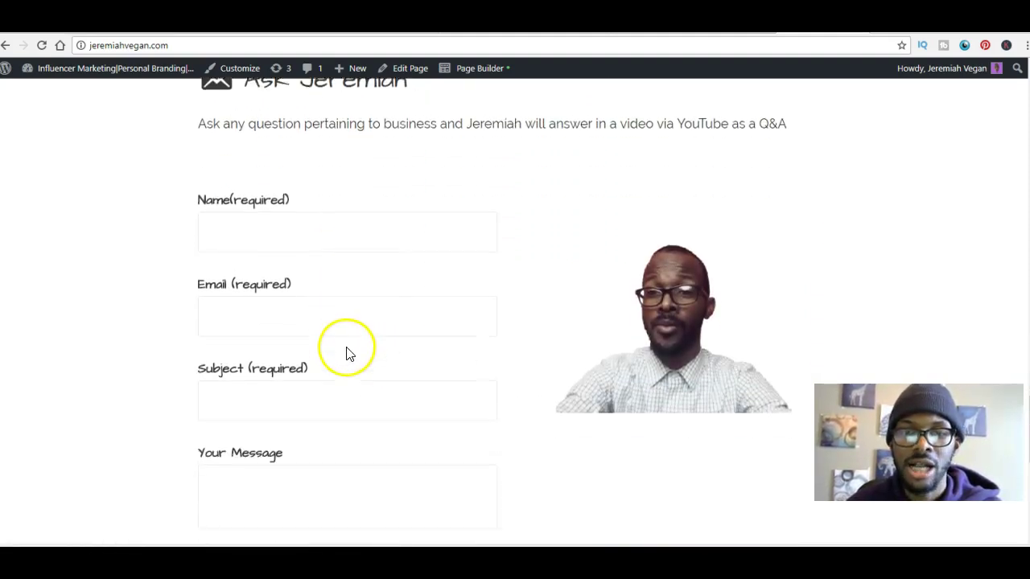
pyautogui.scroll(2, 395, 257)
pyautogui.scroll(-2, 395, 260)
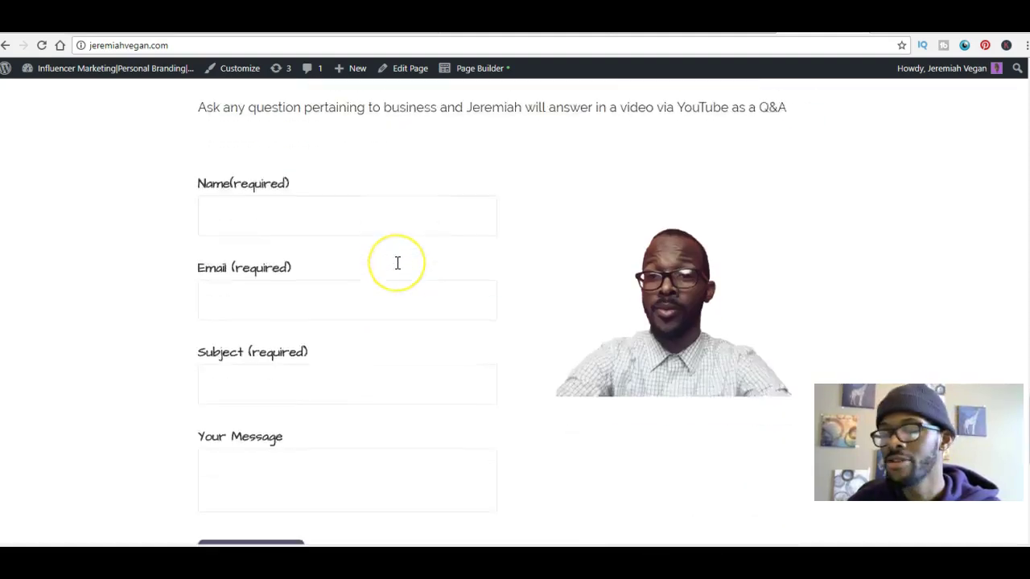
pyautogui.scroll(1, 398, 264)
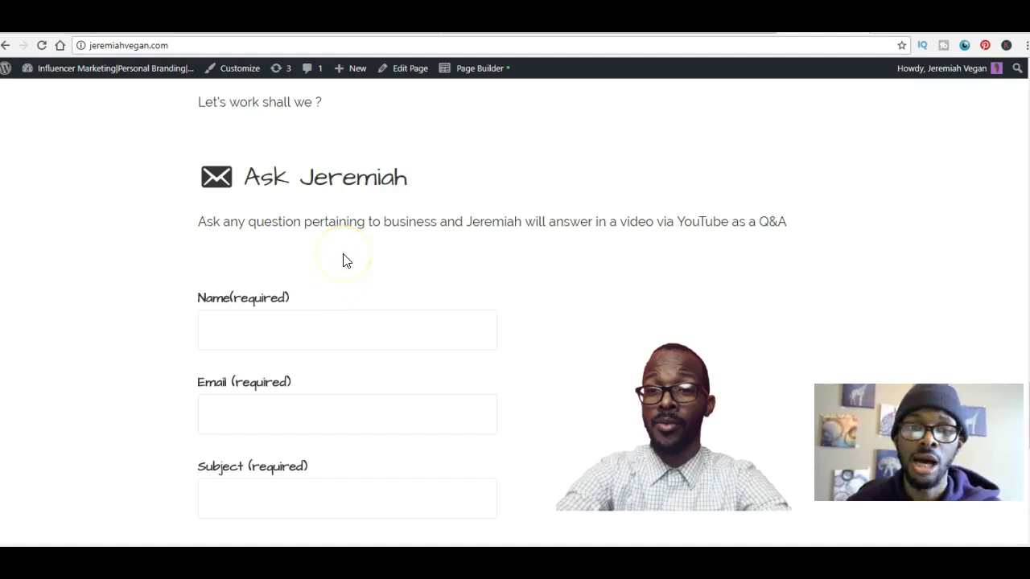
pyautogui.scroll(-3, 343, 260)
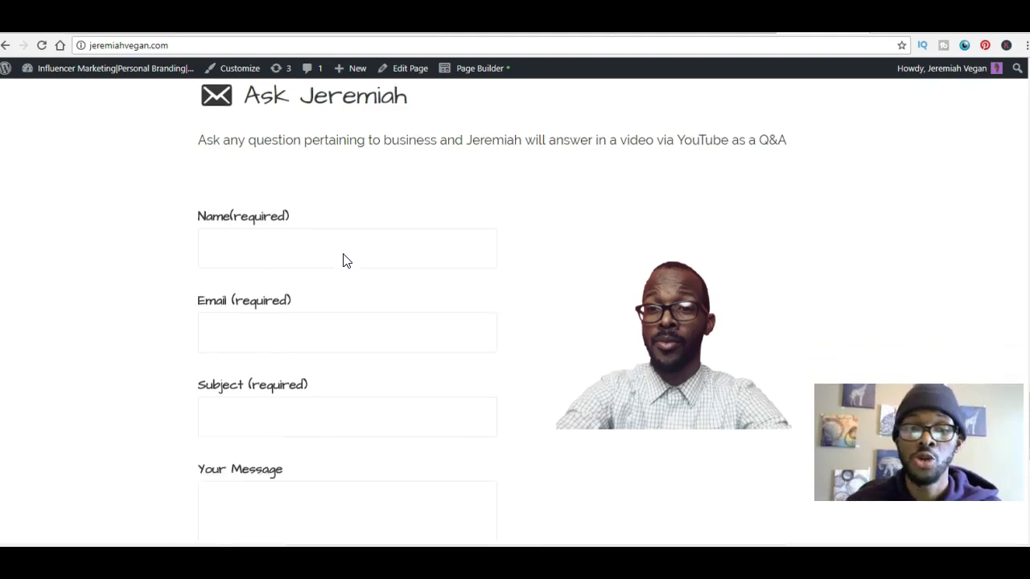
pyautogui.scroll(3, 344, 255)
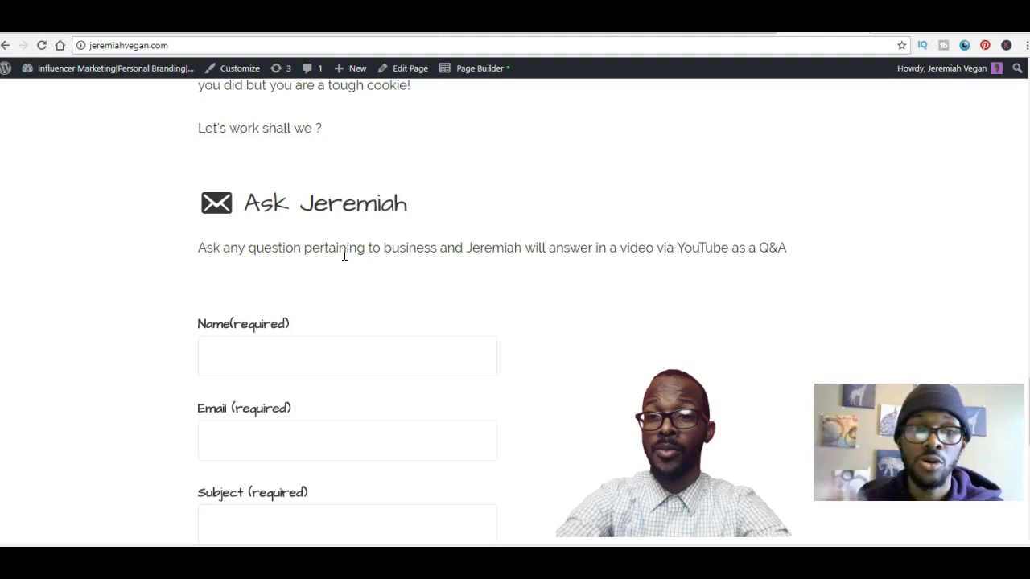
pyautogui.scroll(-1, 345, 255)
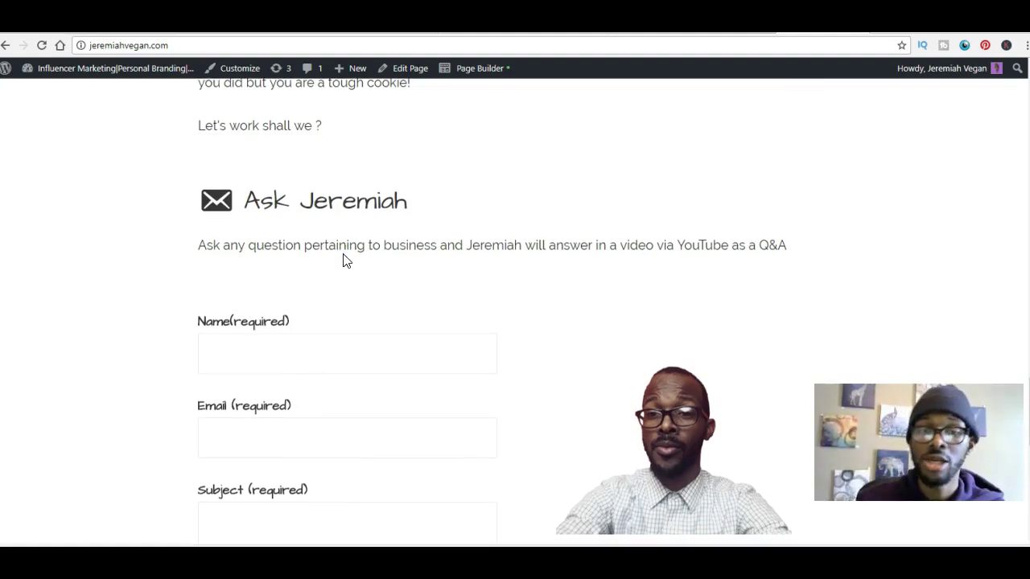
pyautogui.scroll(-1, 344, 260)
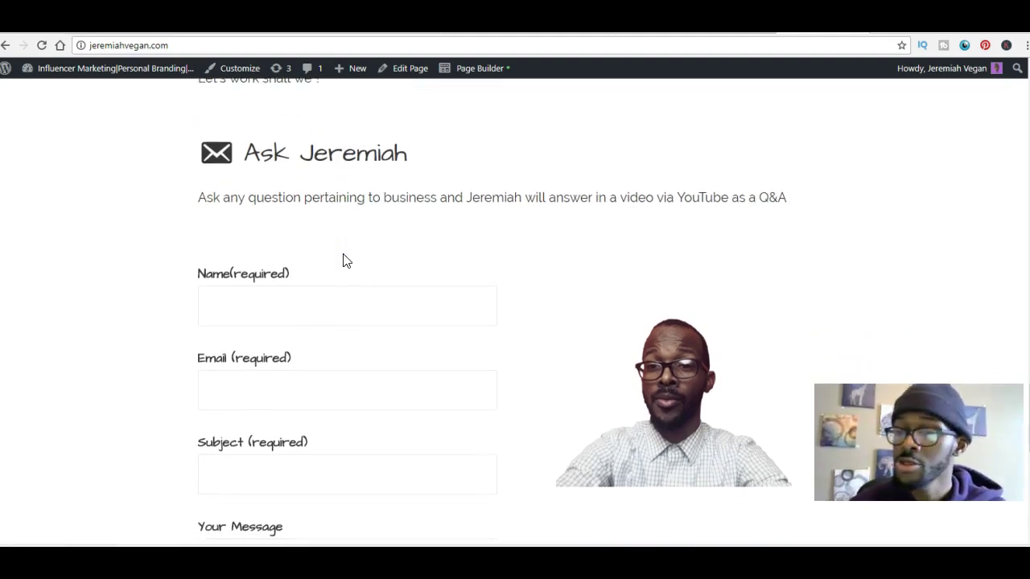
# - Open the site's Blog page and look through its first posts, on YouTube subscribers and Facebook ads
pyautogui.scroll(15, 344, 260)
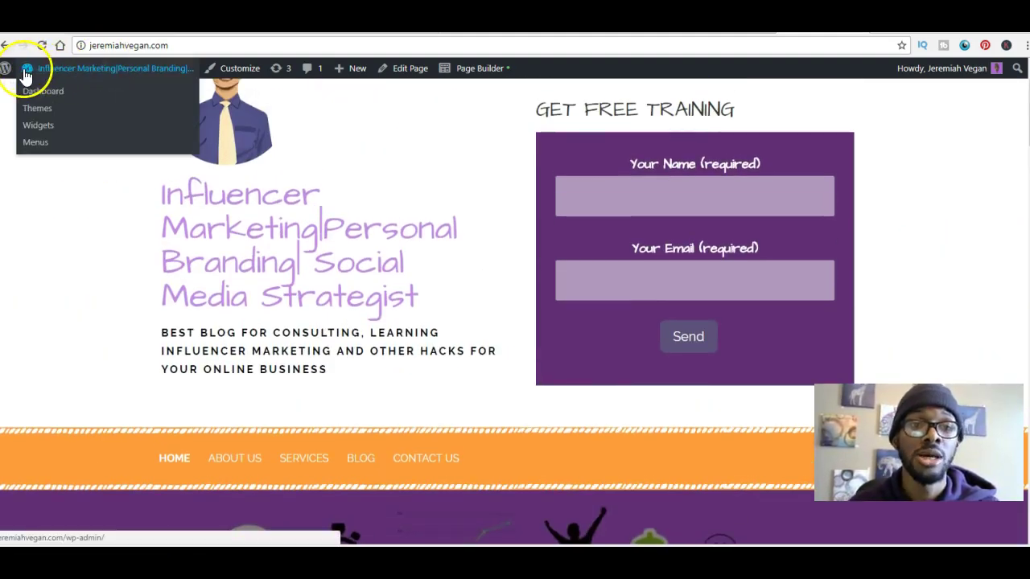
pyautogui.moveTo(14, 74)
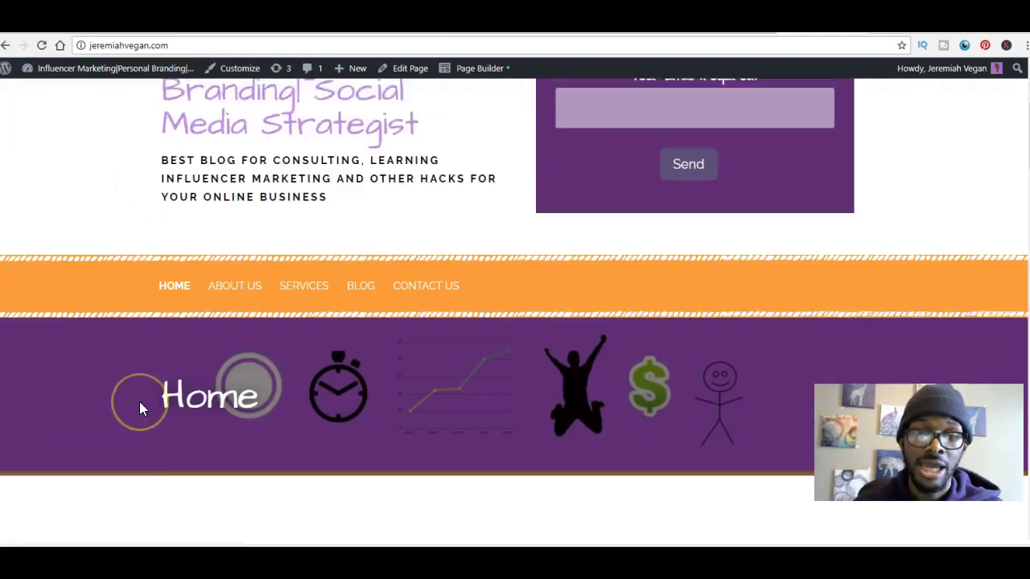
pyautogui.scroll(-3, 139, 410)
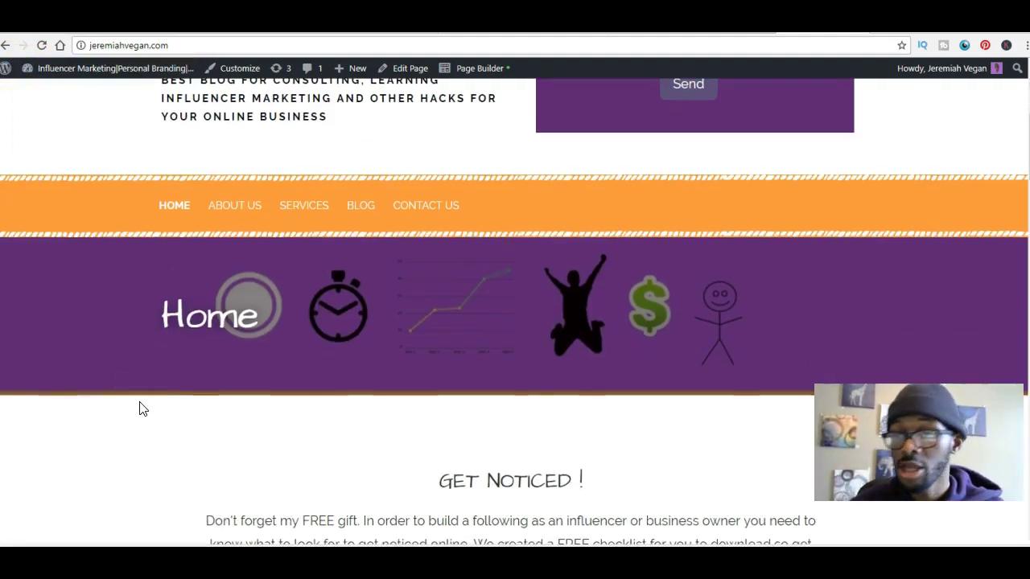
pyautogui.click(365, 212)
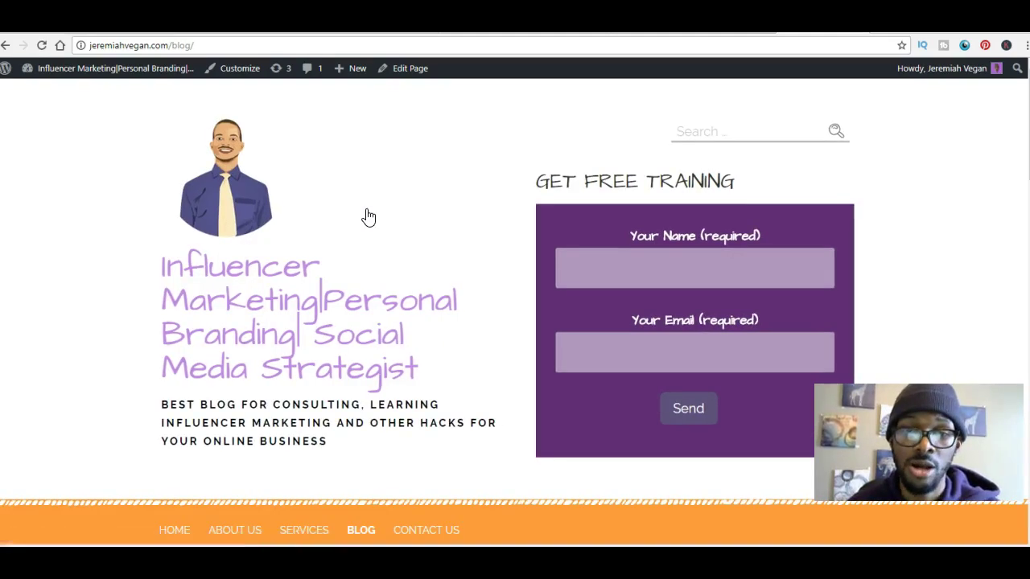
pyautogui.scroll(-3, 368, 217)
pyautogui.scroll(-2, 368, 217)
pyautogui.scroll(1, 368, 217)
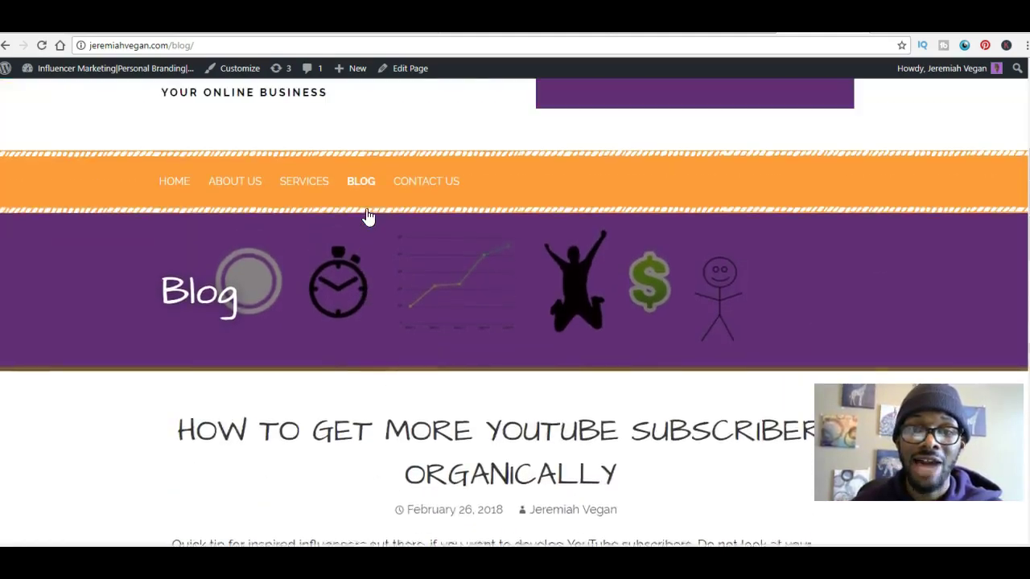
pyautogui.scroll(-3, 368, 218)
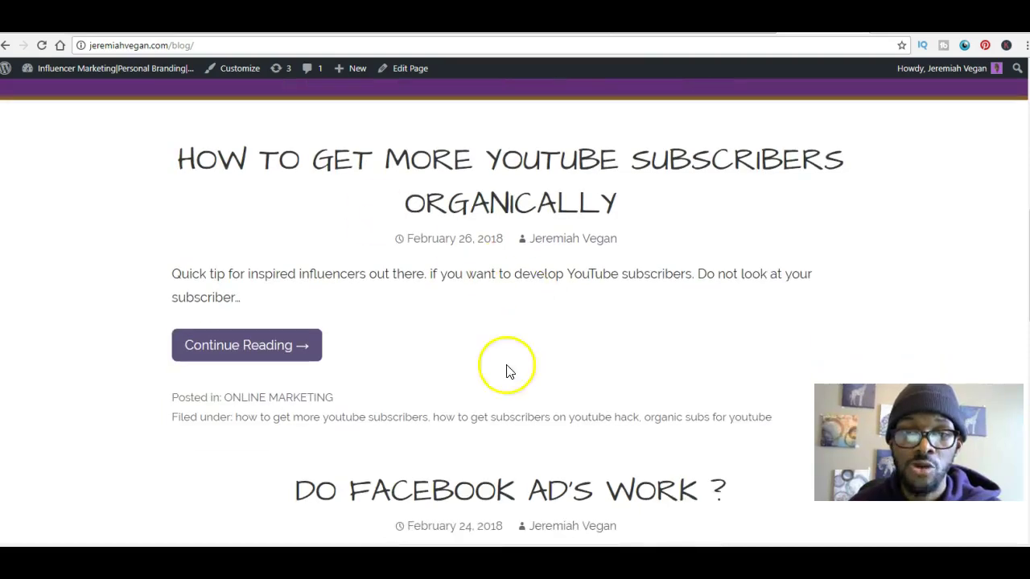
pyautogui.scroll(-1, 478, 447)
pyautogui.scroll(-2, 478, 448)
pyautogui.scroll(2, 478, 448)
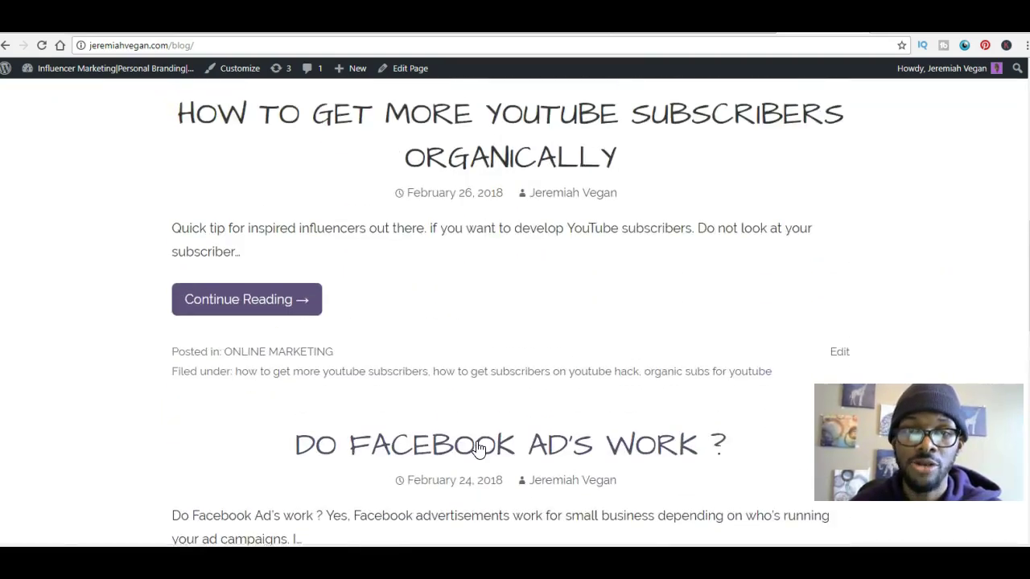
# - Leave the blog page for the site's admin dashboard and start a new blog post
pyautogui.scroll(3, 253, 282)
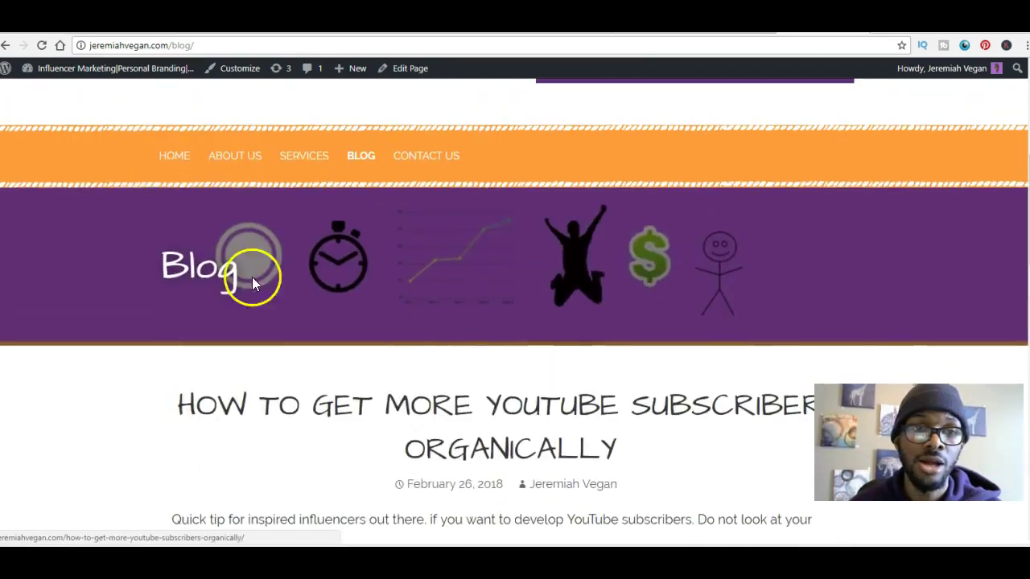
pyautogui.click(28, 71)
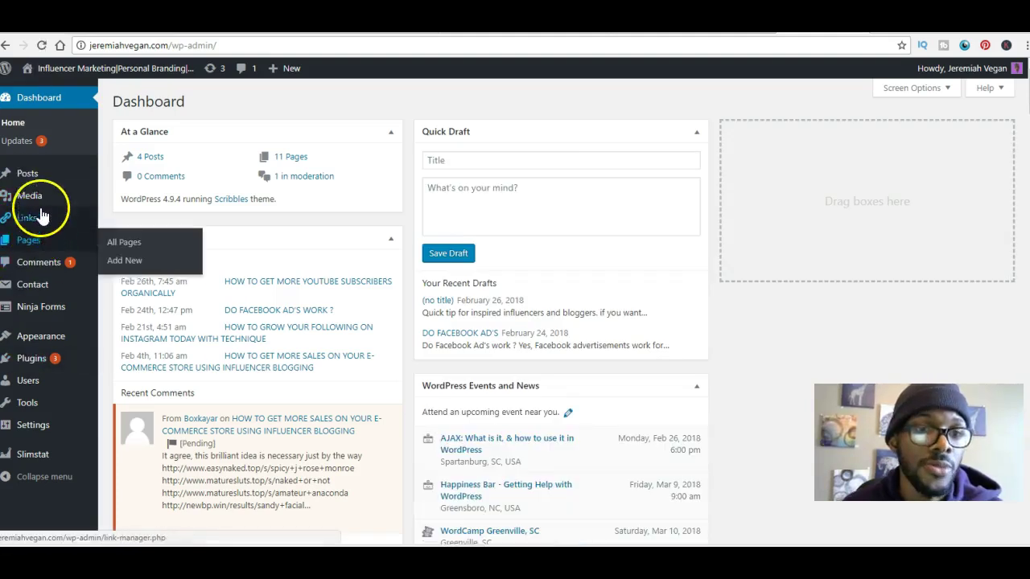
pyautogui.moveTo(42, 198)
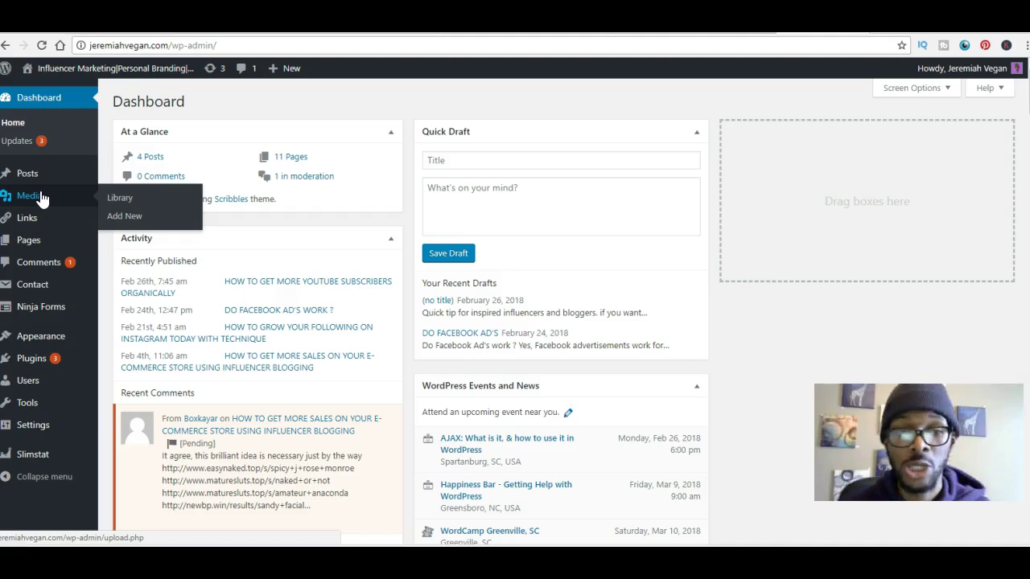
pyautogui.click(44, 174)
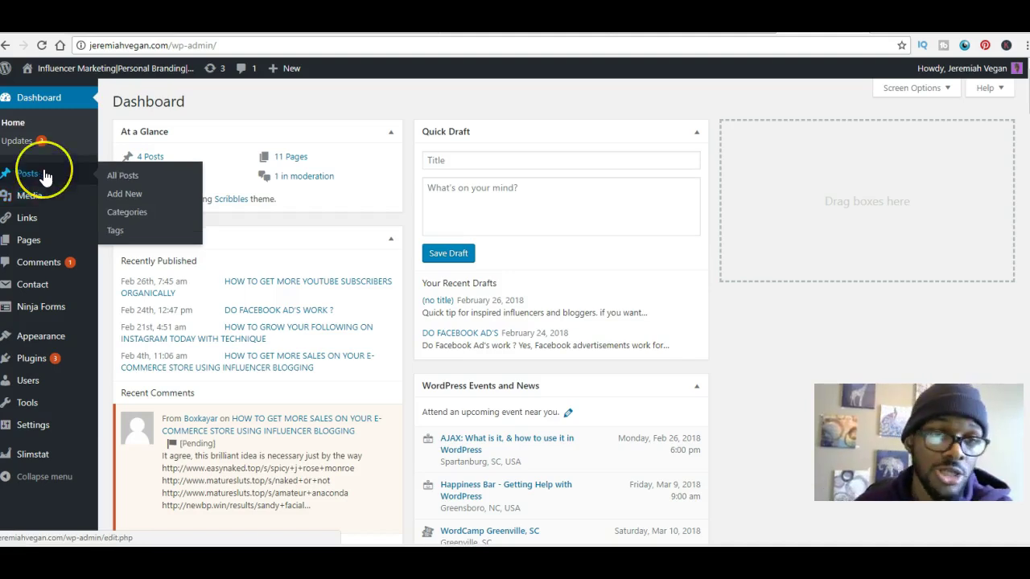
pyautogui.click(37, 175)
pyautogui.click(118, 196)
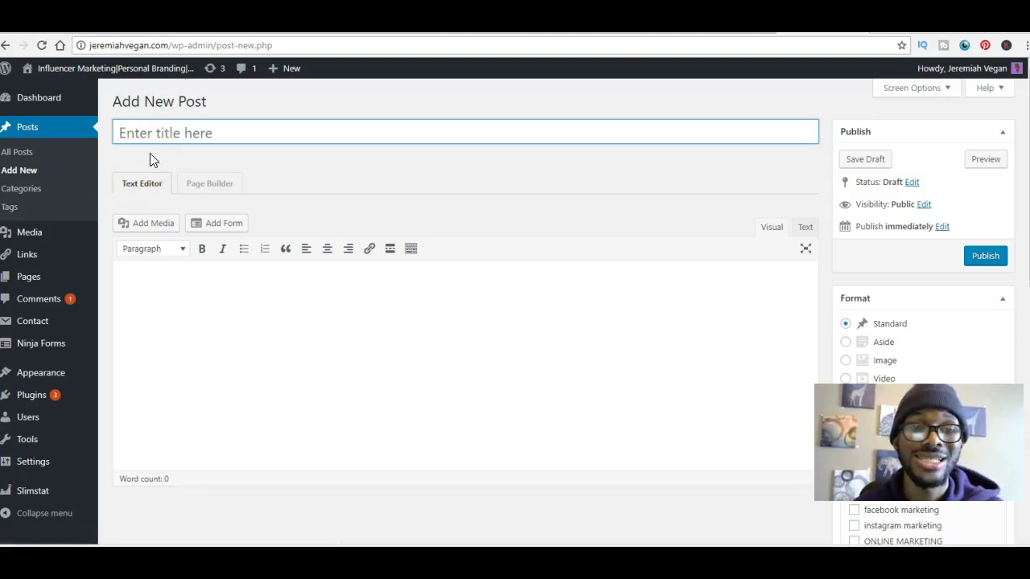
# - Enter the sample text "chacbavjb" in the new post's body, leaving the title empty
pyautogui.click(176, 139)
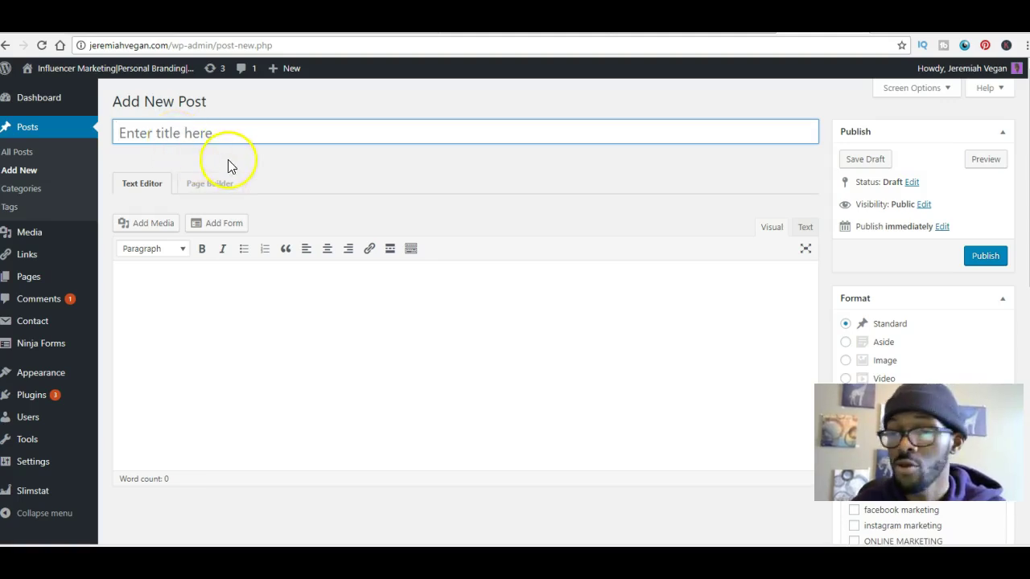
pyautogui.click(213, 273)
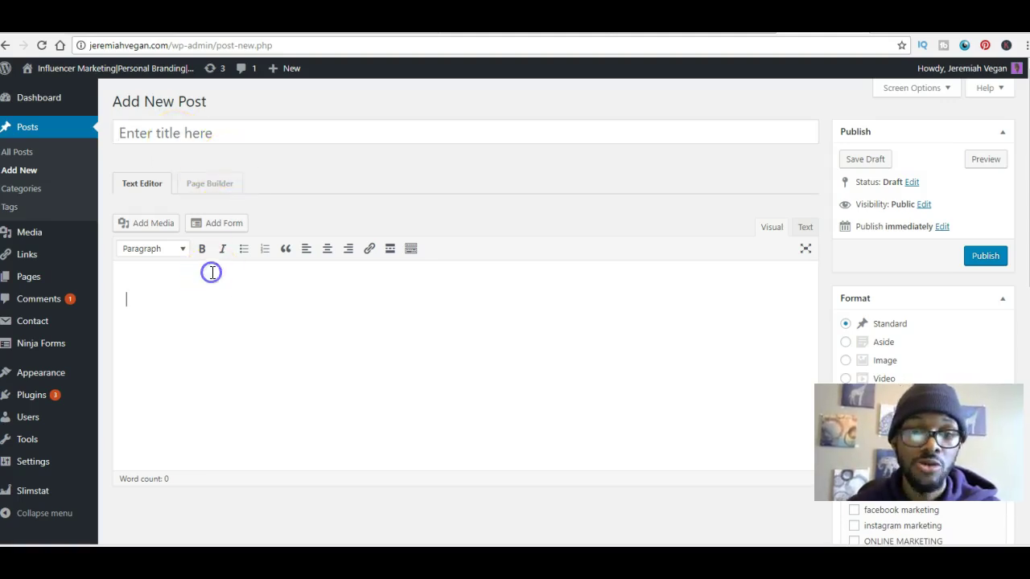
pyautogui.write('chacbavjb')
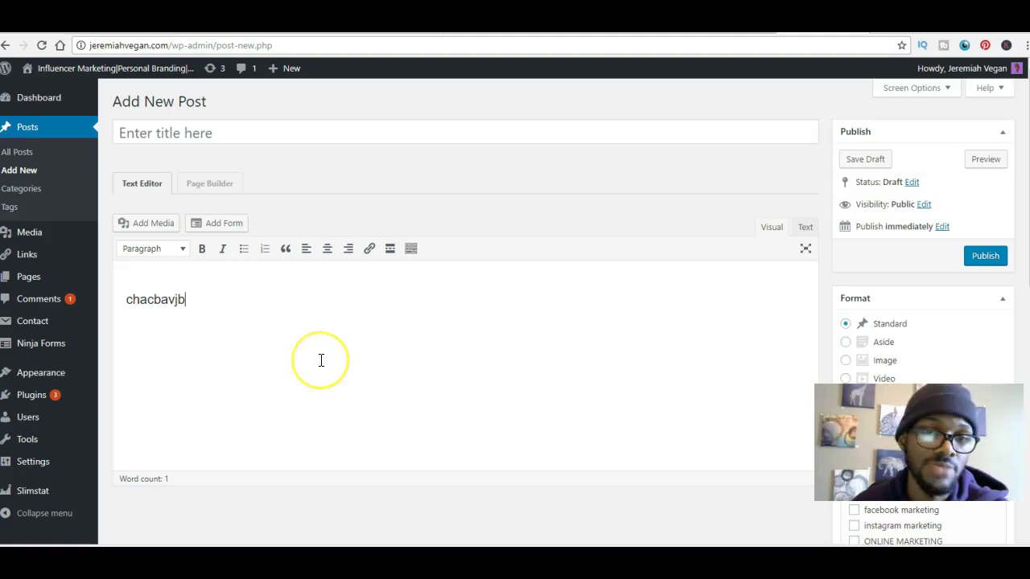
pyautogui.scroll(-2, 320, 360)
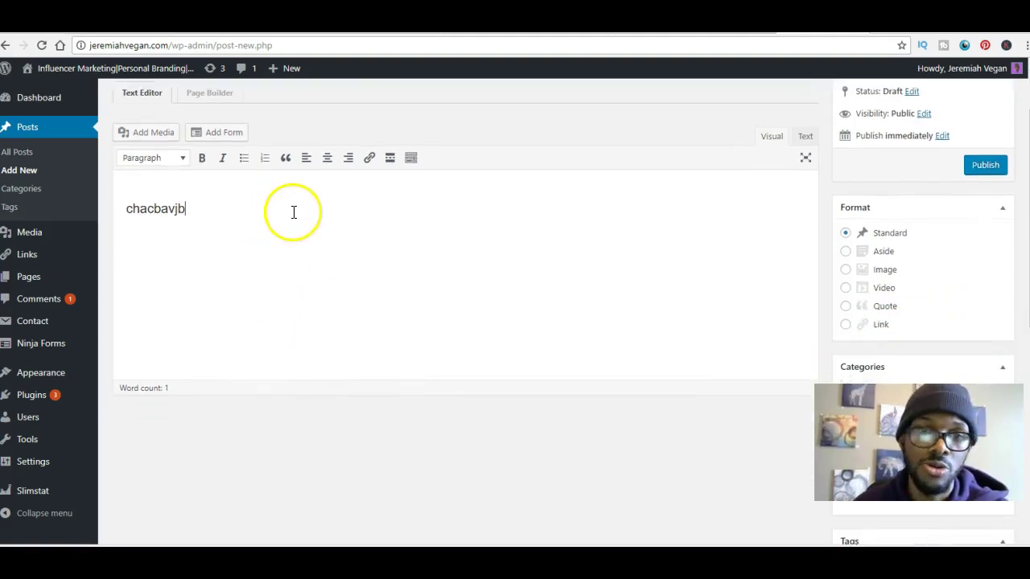
pyautogui.scroll(-4, 292, 319)
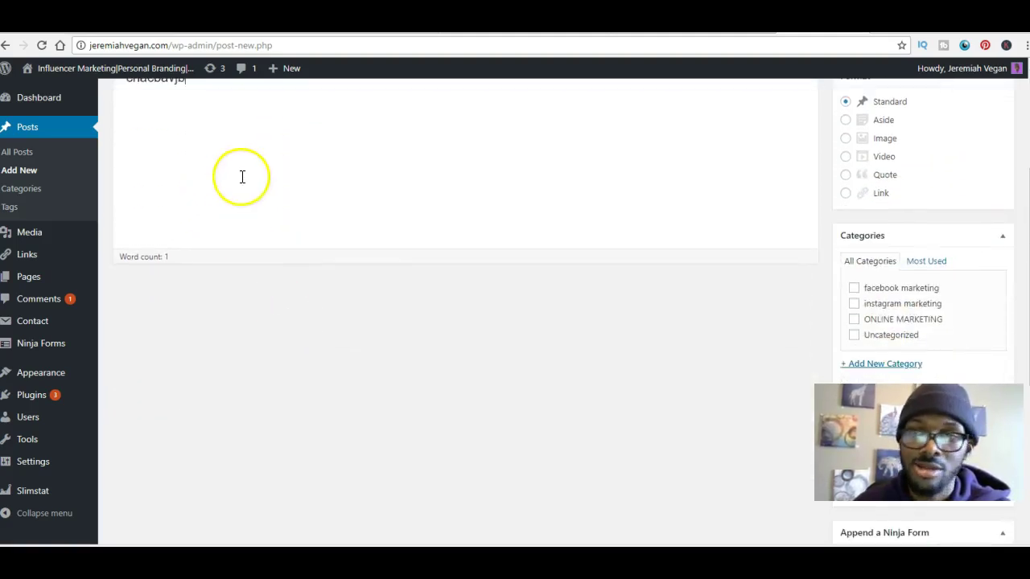
pyautogui.scroll(5, 247, 286)
pyautogui.scroll(-2, 248, 283)
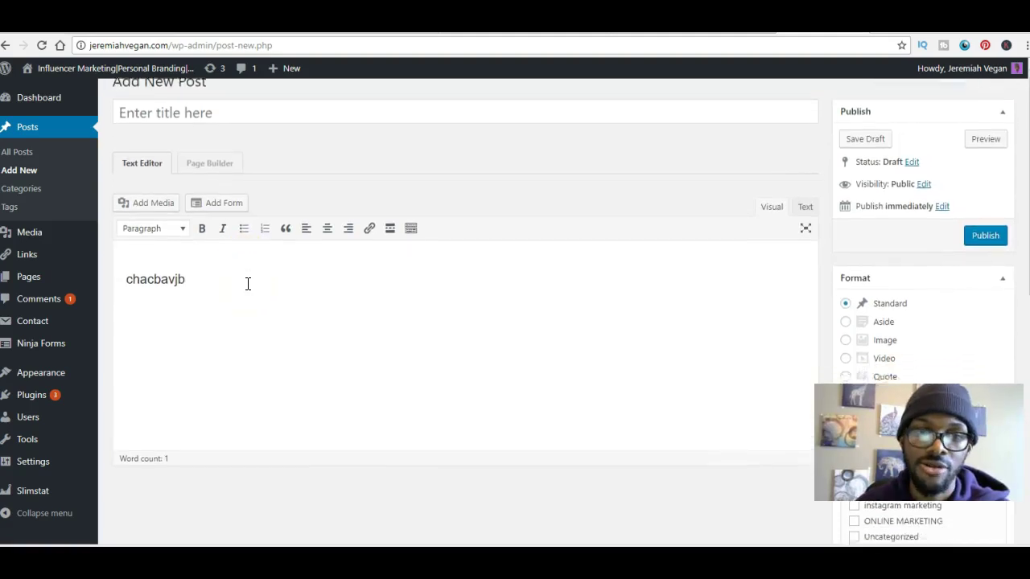
# - Extend the sample text in the post's body to read "chacbavjbjn"
pyautogui.write('cknmcjn')
pyautogui.press('BackSpace')
pyautogui.press('BackSpace')
pyautogui.press('BackSpace')
pyautogui.press('BackSpace')
pyautogui.press('BackSpace')
pyautogui.press('BackSpace')
pyautogui.press('BackSpace')
pyautogui.write('jn')
# - Examine the new post's category choices, the option to add a category, and the tags and Ninja Form settings
pyautogui.scroll(-4, 248, 283)
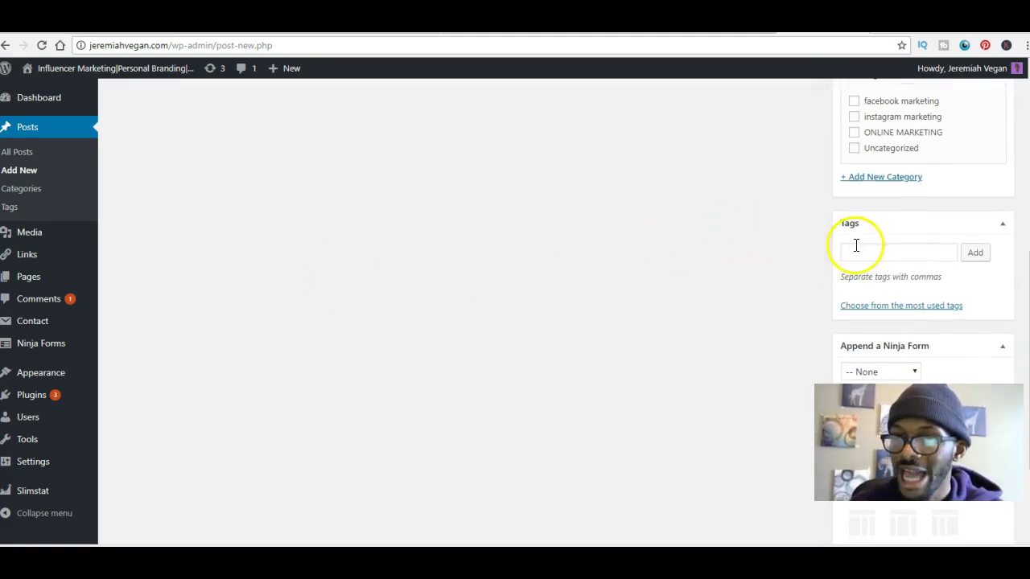
pyautogui.scroll(5, 784, 272)
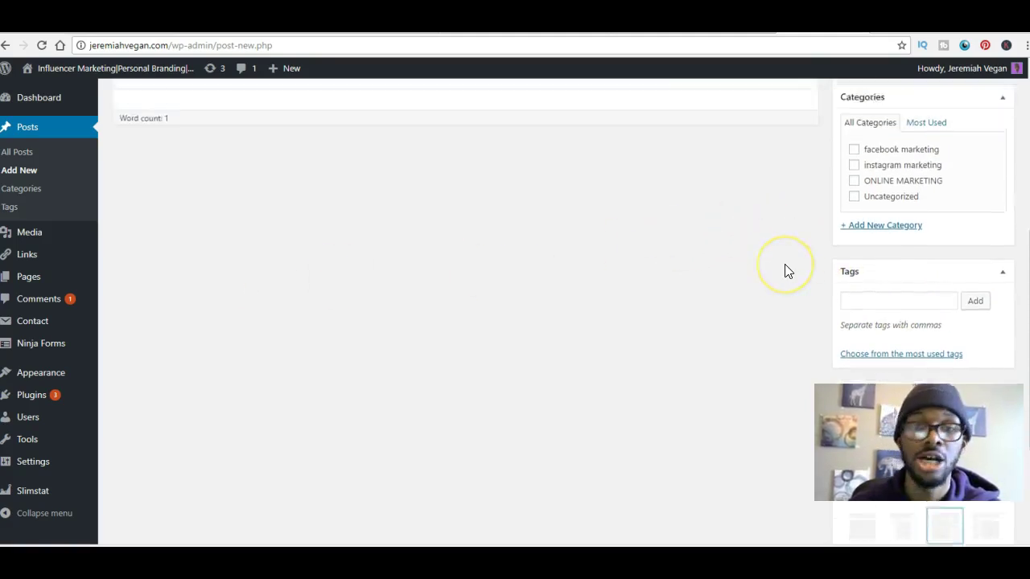
pyautogui.scroll(-3, 785, 271)
pyautogui.scroll(-2, 785, 271)
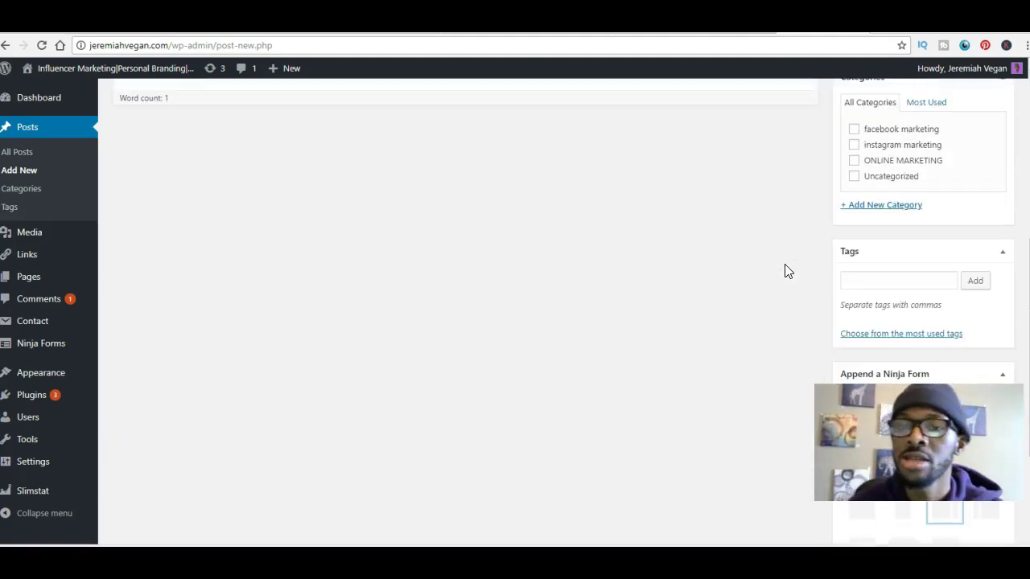
pyautogui.scroll(1, 785, 271)
pyautogui.scroll(-1, 785, 271)
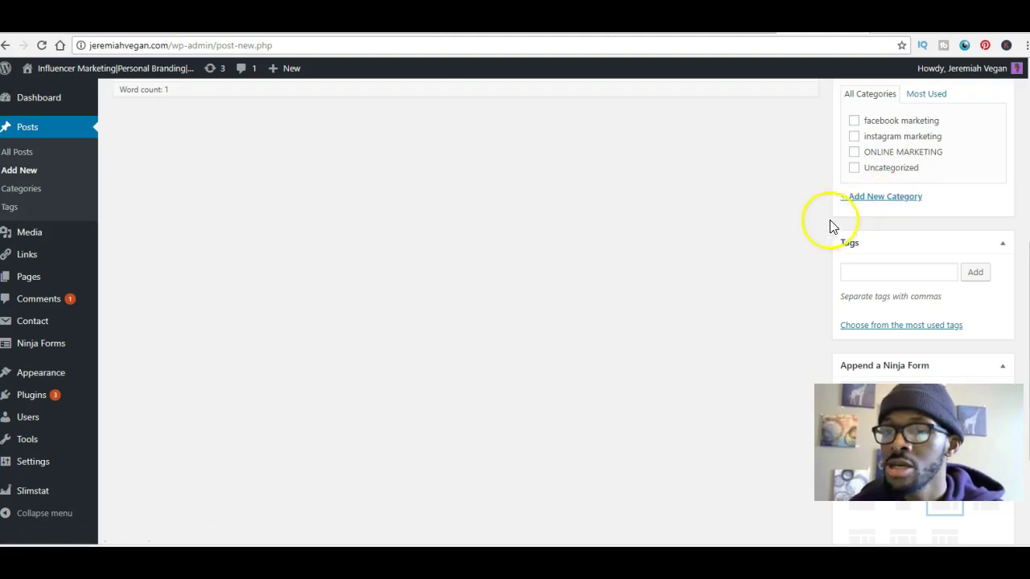
pyautogui.scroll(1, 845, 223)
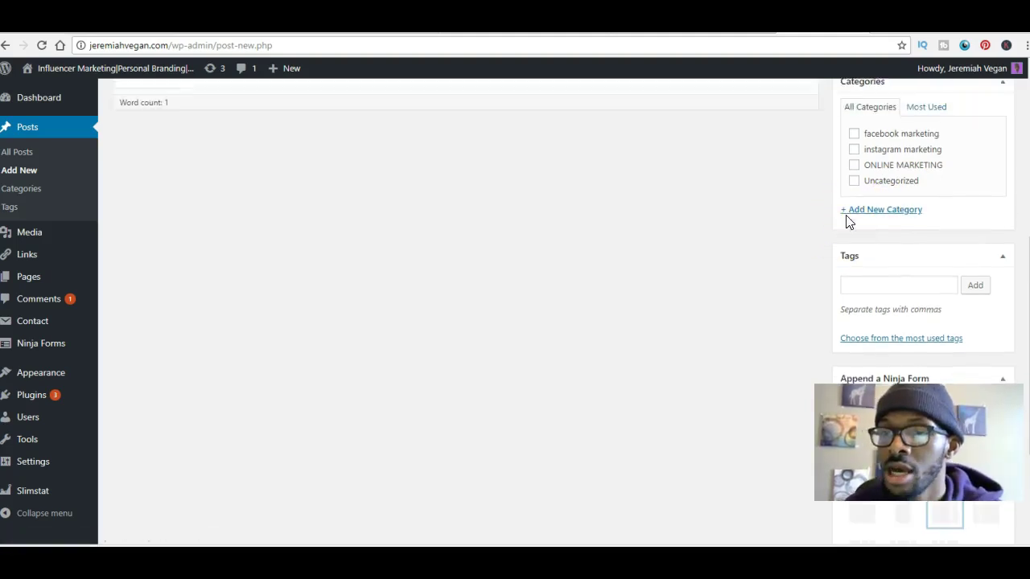
pyautogui.scroll(1, 837, 222)
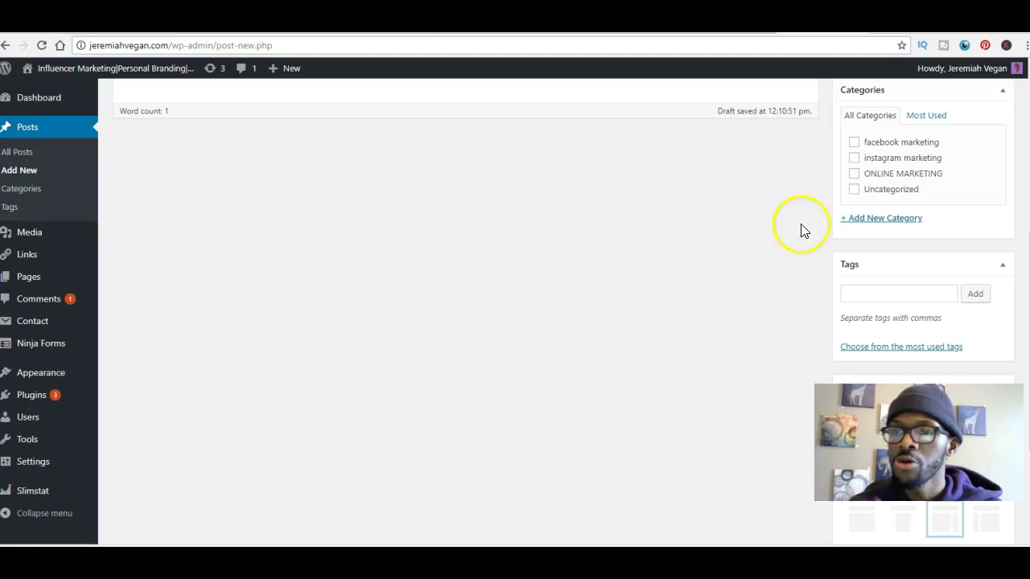
pyautogui.scroll(-1, 859, 190)
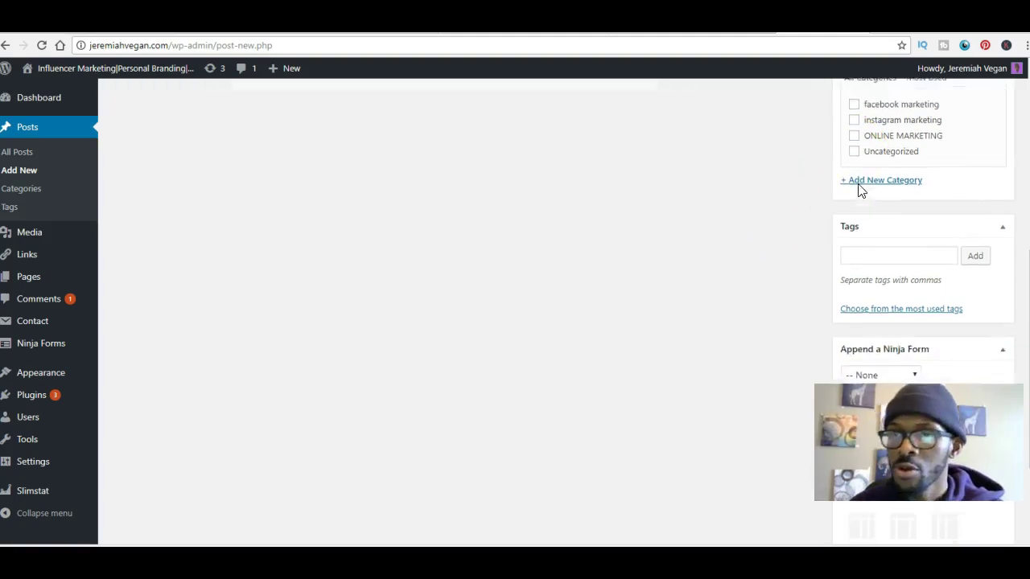
pyautogui.scroll(2, 859, 191)
pyautogui.scroll(-1, 859, 191)
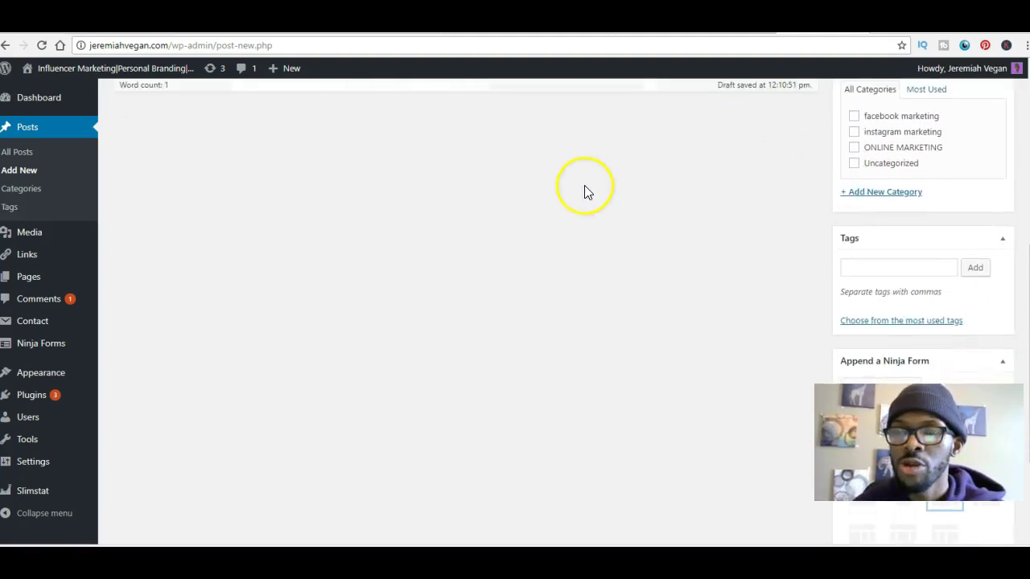
pyautogui.scroll(5, 584, 187)
pyautogui.scroll(-4, 513, 344)
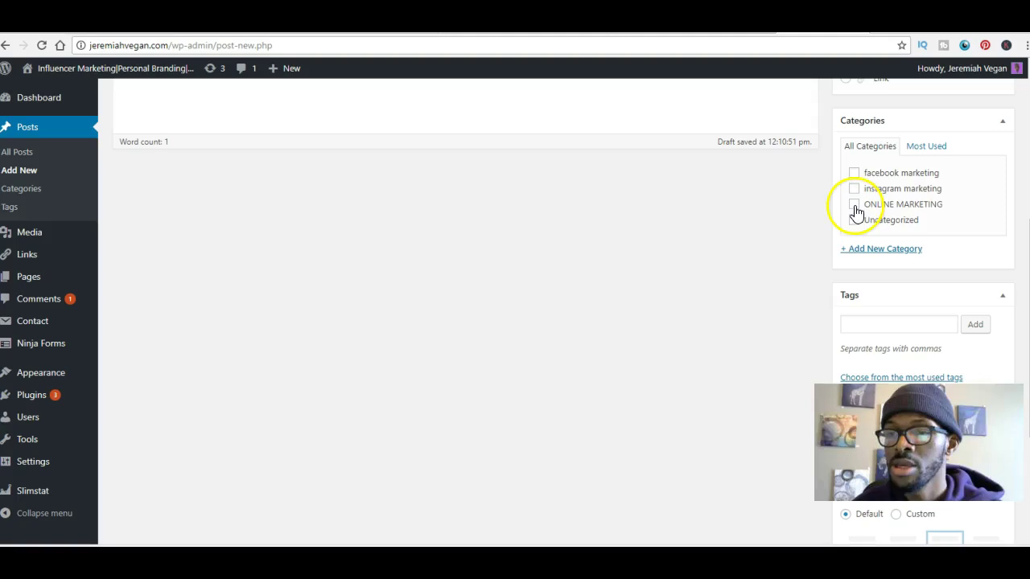
# - View the media library images available as the post's featured image, and close it without choosing one
pyautogui.scroll(-3, 665, 375)
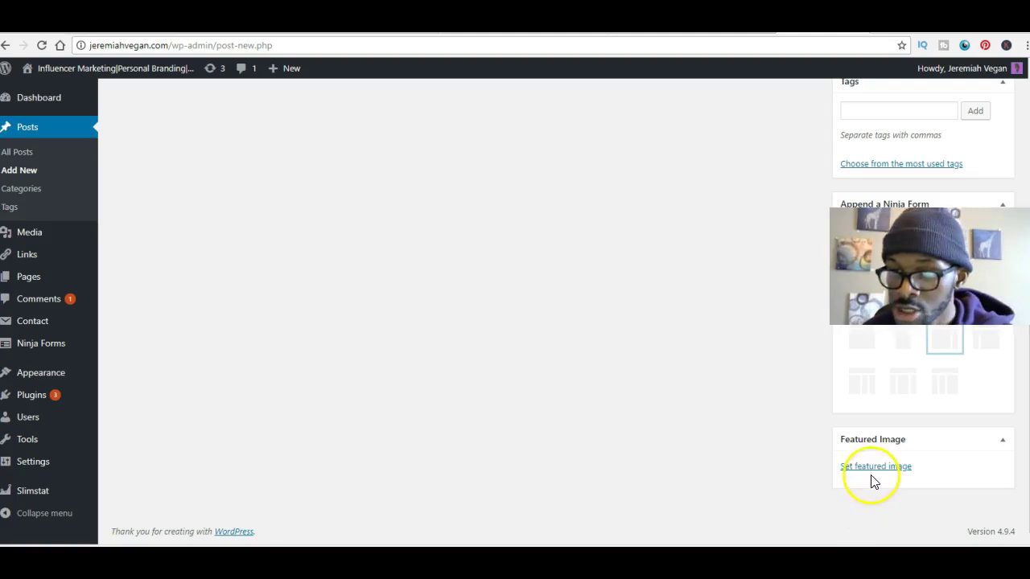
pyautogui.click(876, 471)
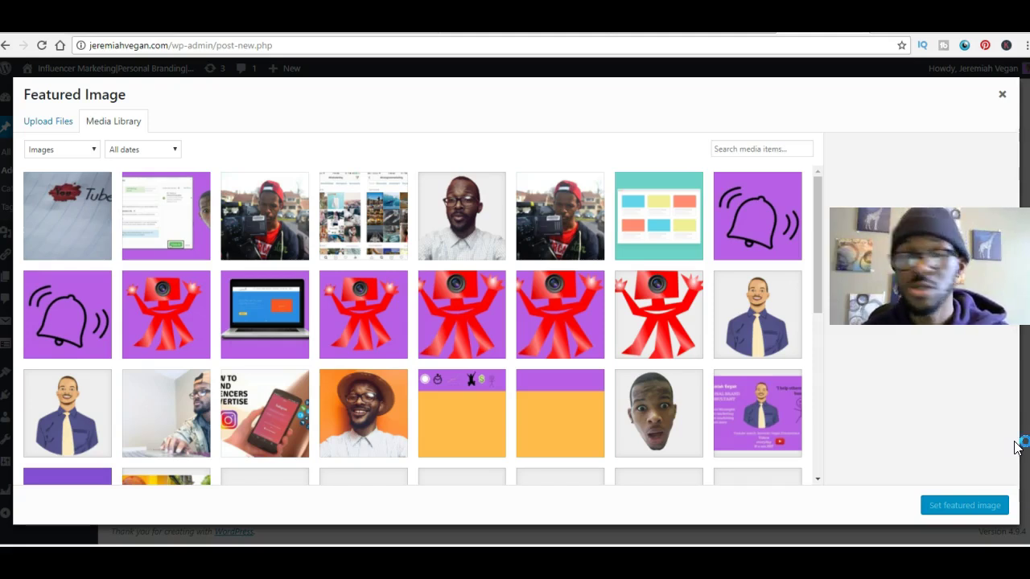
pyautogui.click(1006, 375)
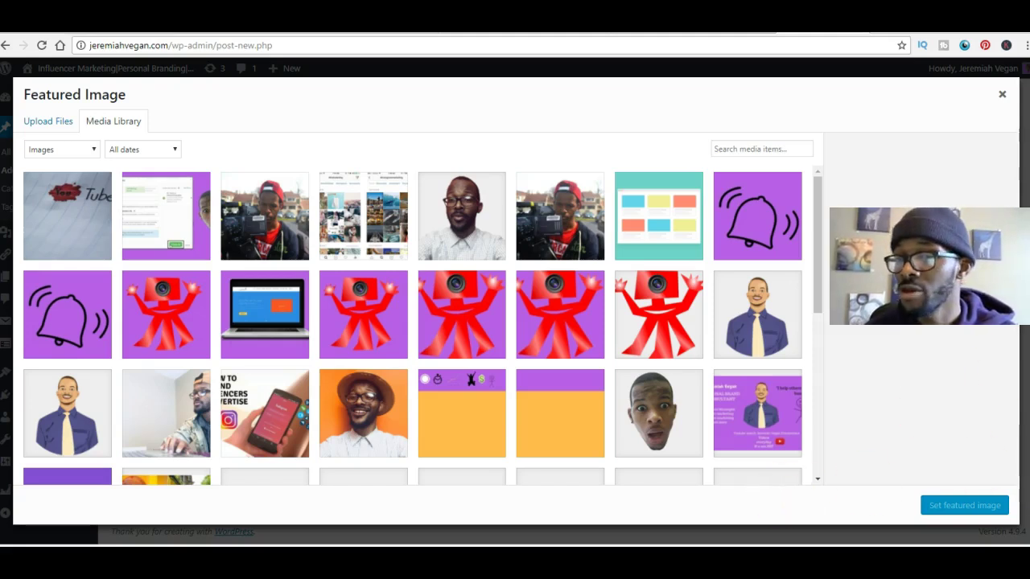
pyautogui.click(1002, 94)
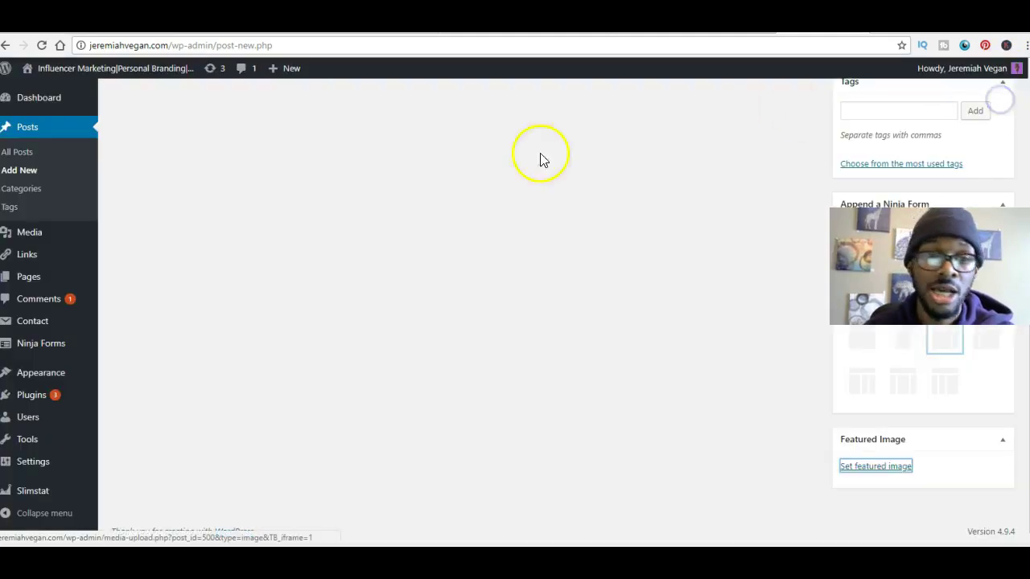
# - Leave the new post without saving the changes and go to the site's Themes page
pyautogui.scroll(3, 318, 292)
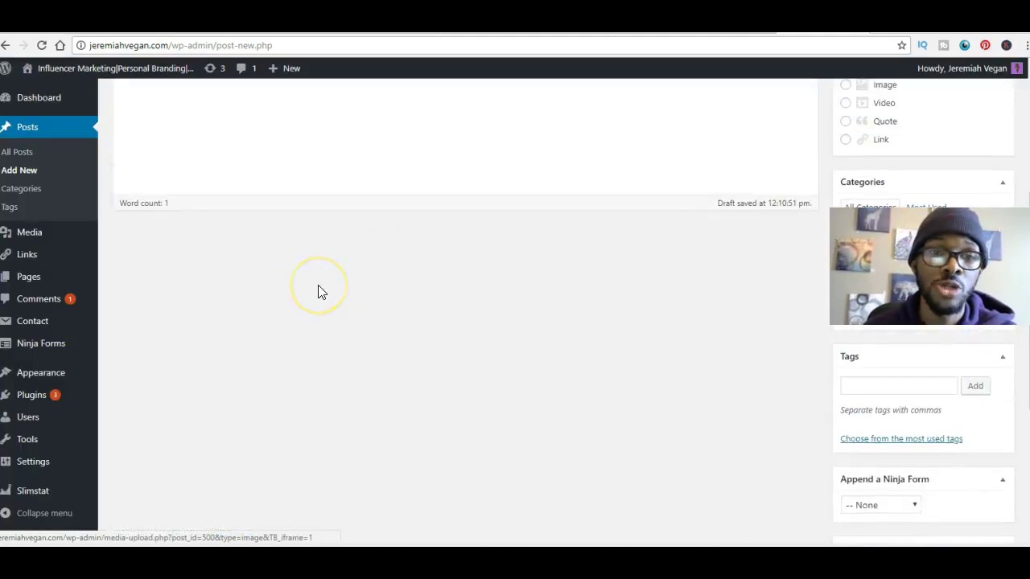
pyautogui.scroll(3, 318, 292)
pyautogui.moveTo(128, 71)
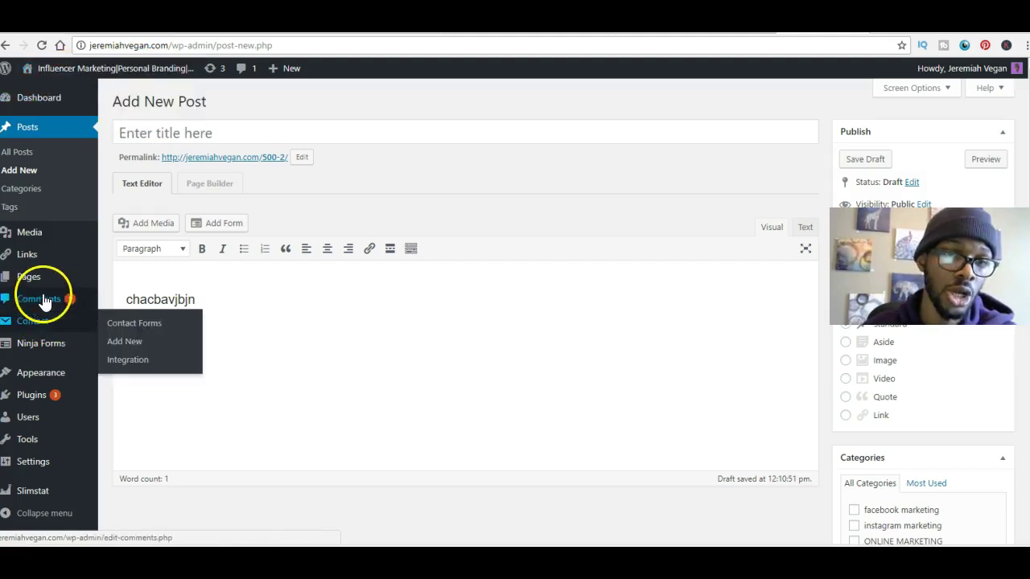
pyautogui.moveTo(41, 288)
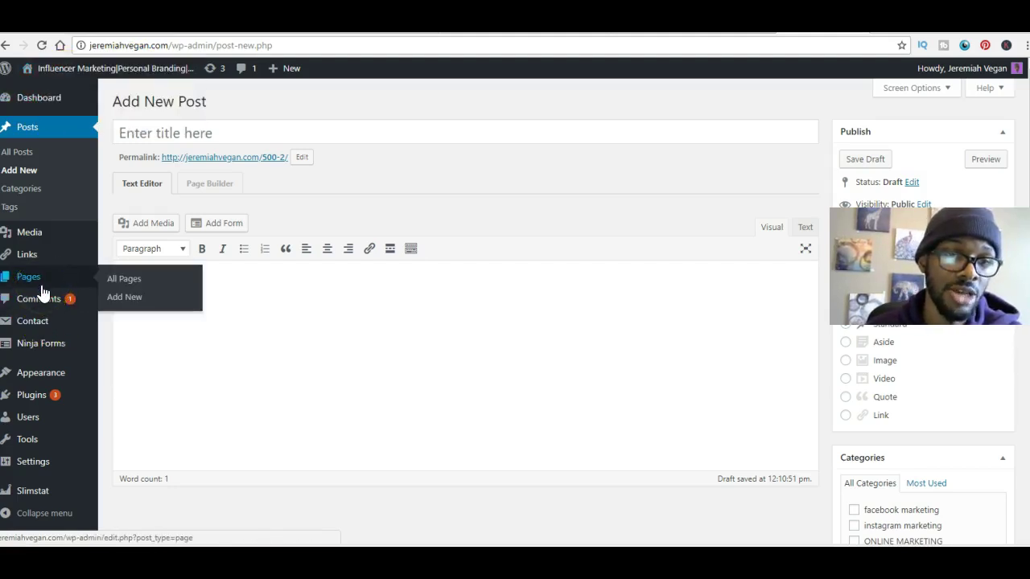
pyautogui.moveTo(46, 377)
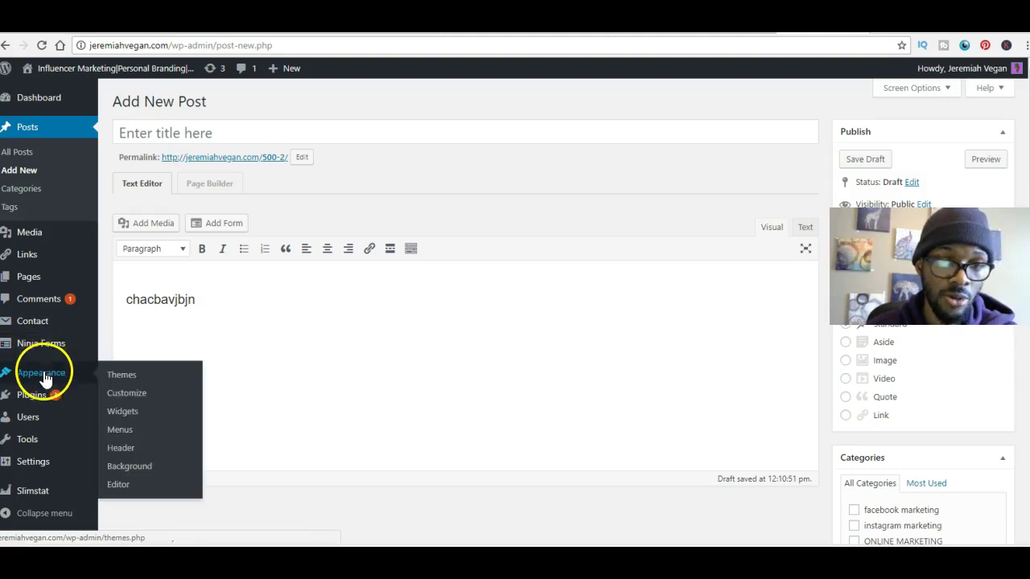
pyautogui.click(123, 374)
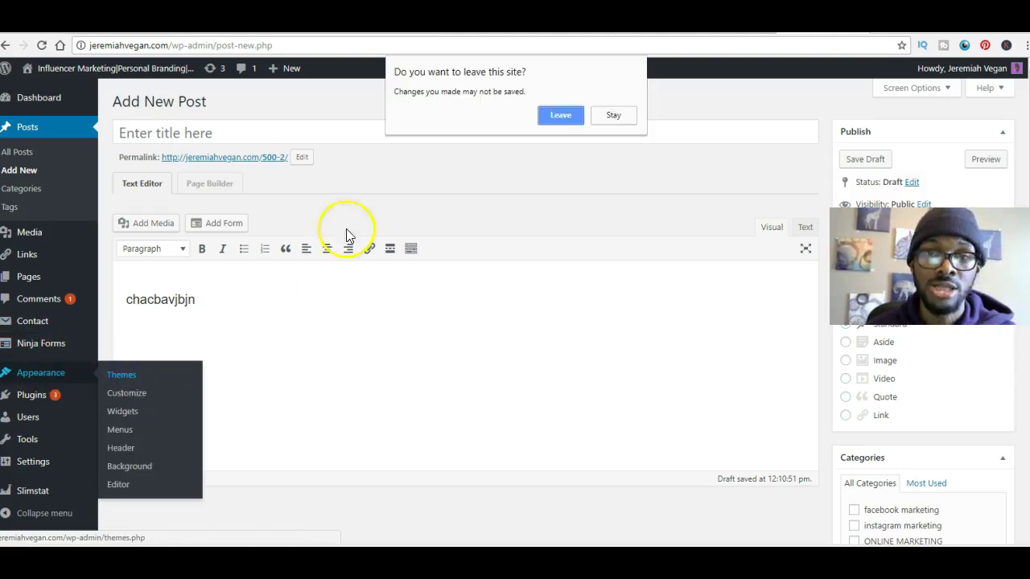
pyautogui.click(555, 114)
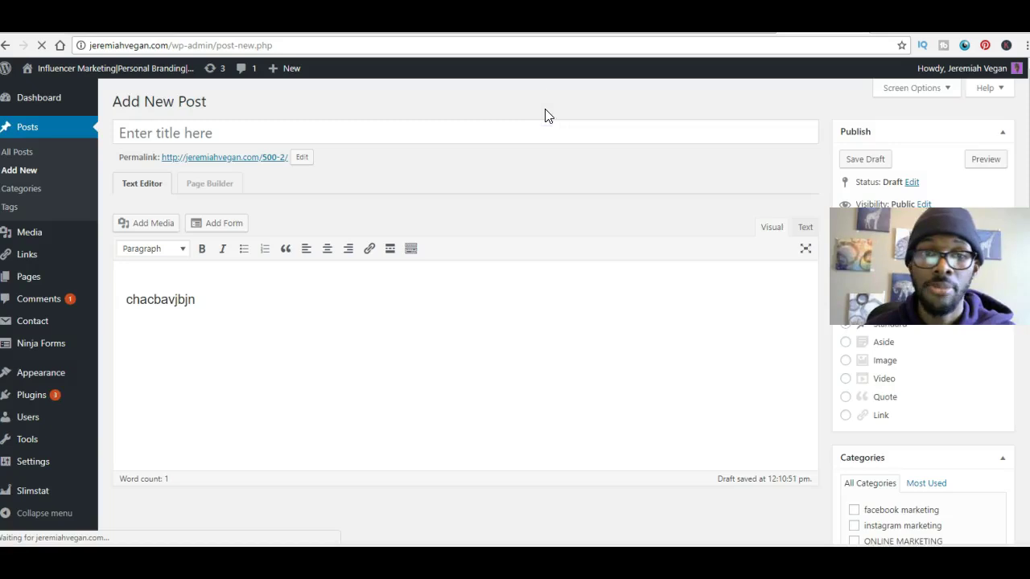
# - Open the Twenty Sixteen theme's details and look through a live preview of the home page in that theme
pyautogui.scroll(-2, 475, 225)
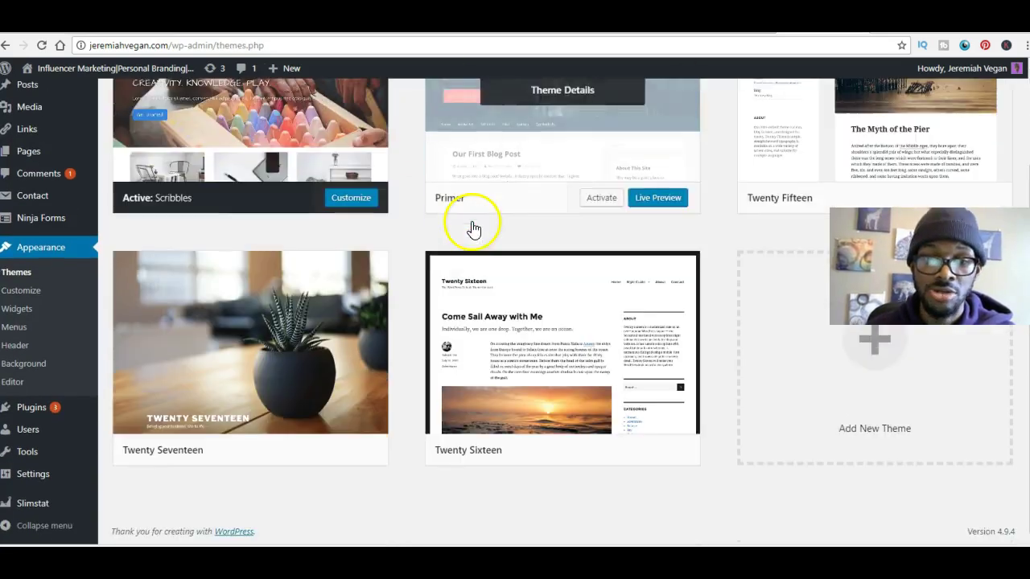
pyautogui.click(491, 314)
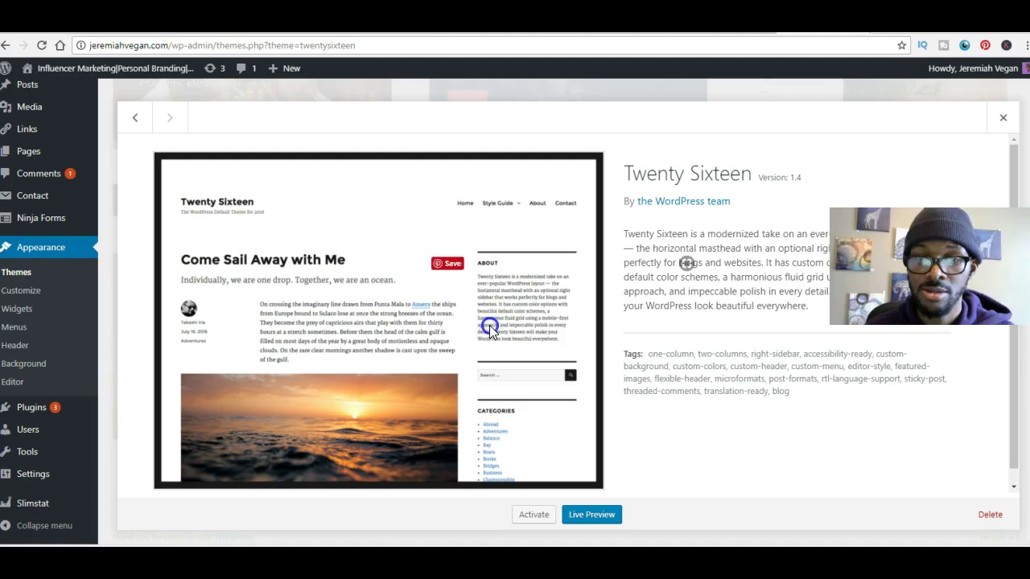
pyautogui.click(582, 520)
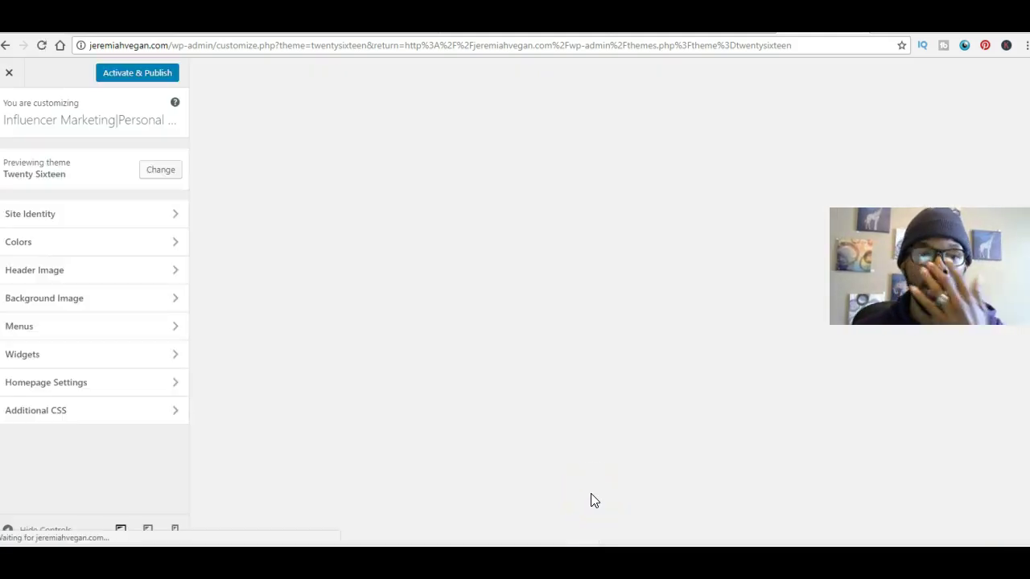
pyautogui.scroll(-2, 591, 500)
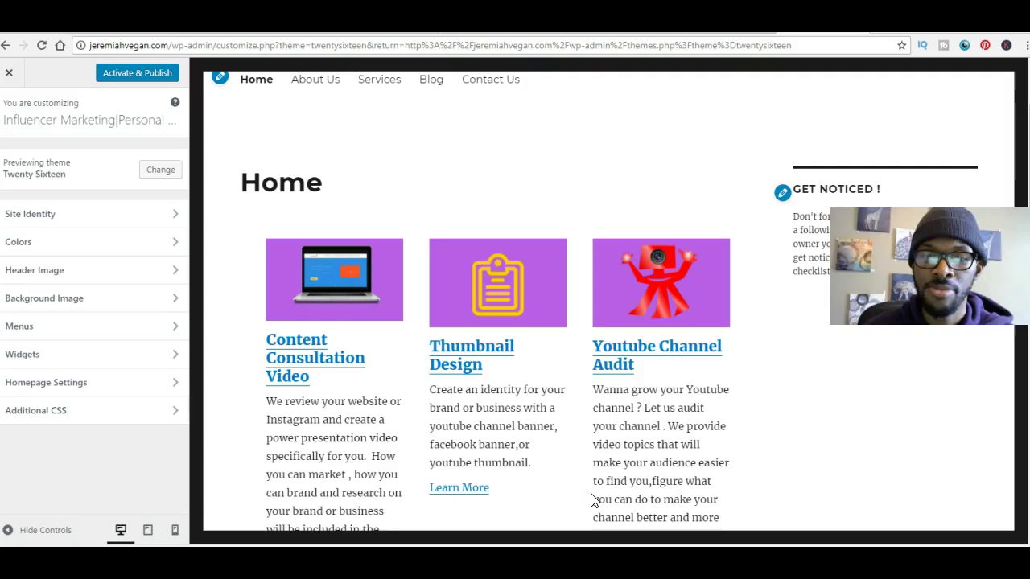
pyautogui.scroll(-2, 591, 499)
pyautogui.scroll(2, 591, 500)
pyautogui.scroll(1, 592, 497)
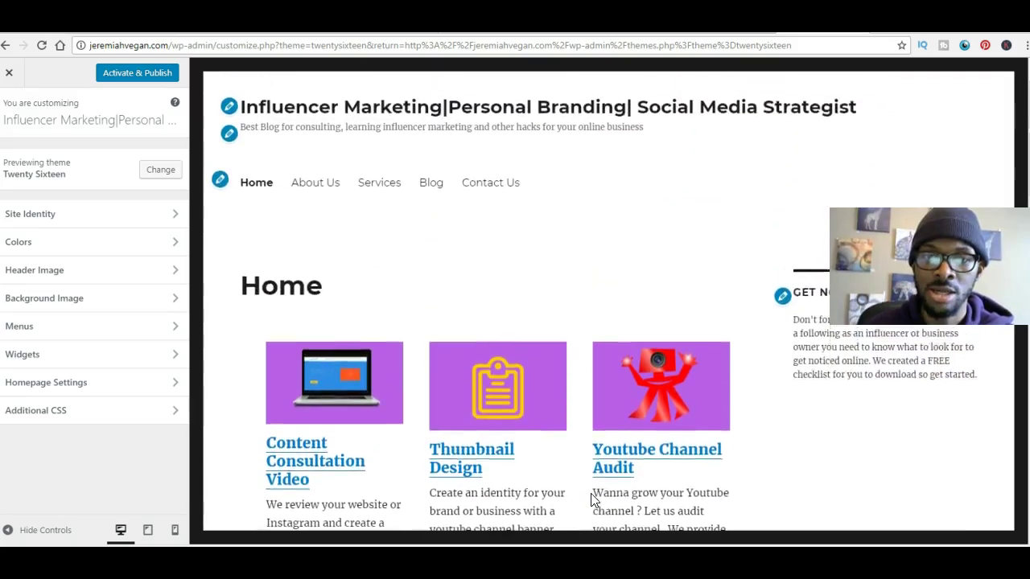
# - Look through the rest of the Twenty Sixteen home page preview and close it to return to the theme's details
pyautogui.scroll(-8, 593, 499)
pyautogui.scroll(-4, 593, 500)
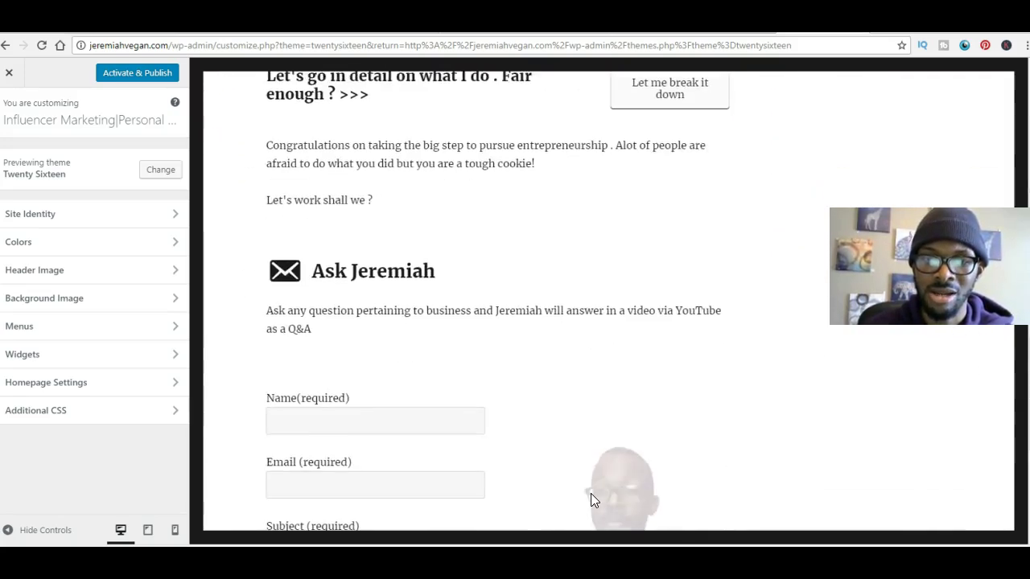
pyautogui.scroll(10, 594, 500)
pyautogui.scroll(4, 591, 501)
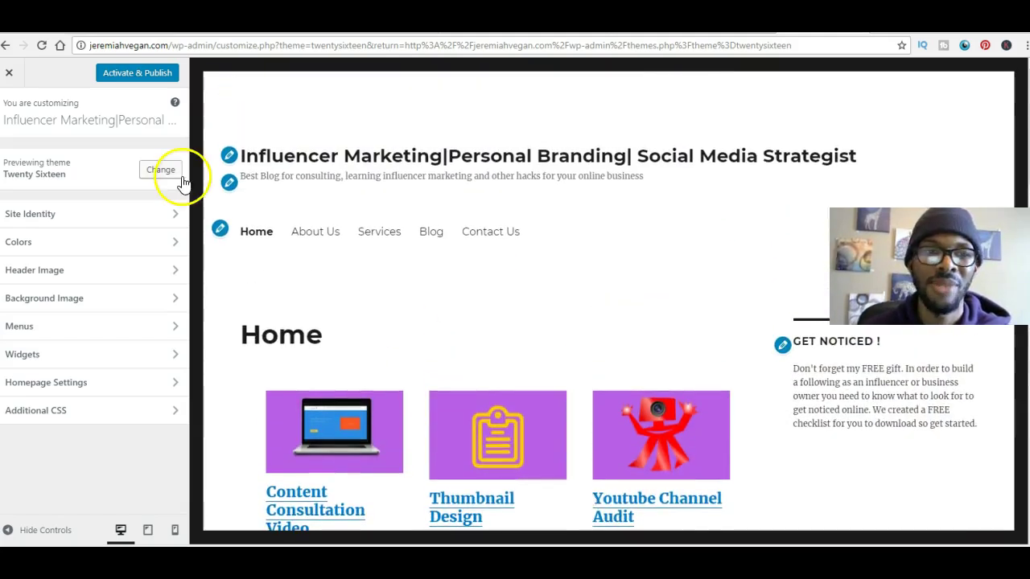
pyautogui.click(10, 73)
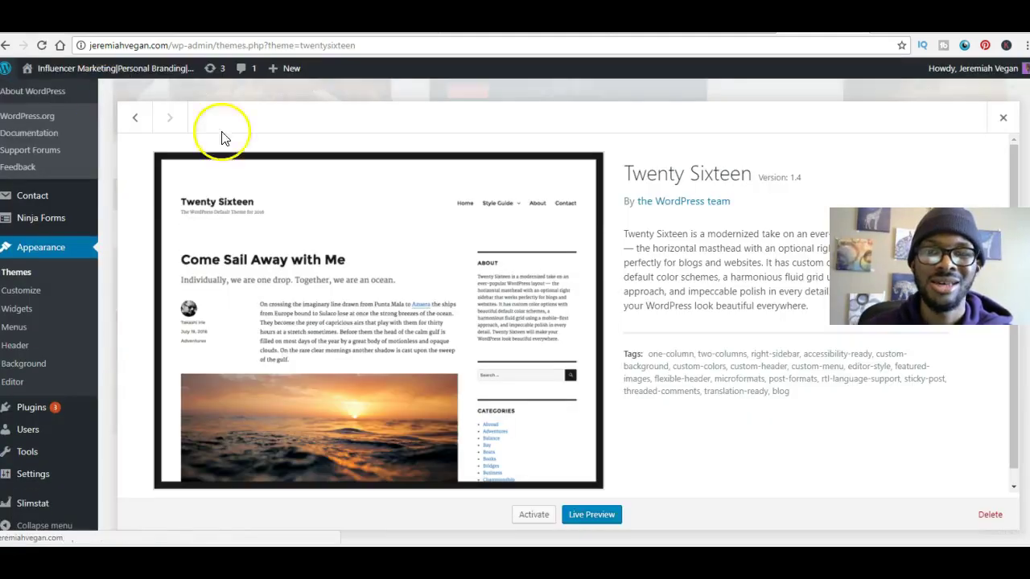
pyautogui.scroll(-1, 403, 364)
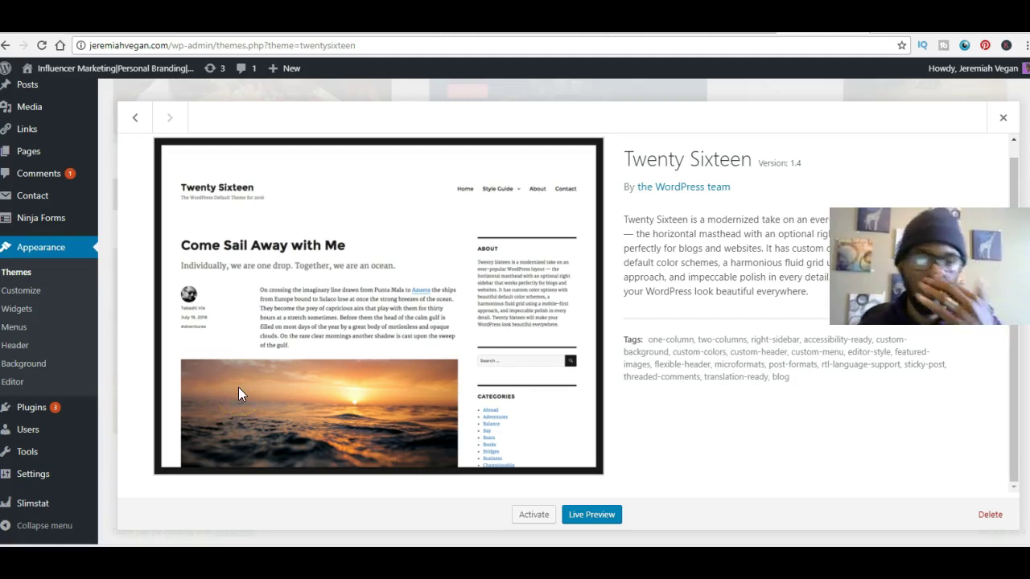
# - Open the website entrepreneur.com as an example business site
pyautogui.click(341, 47)
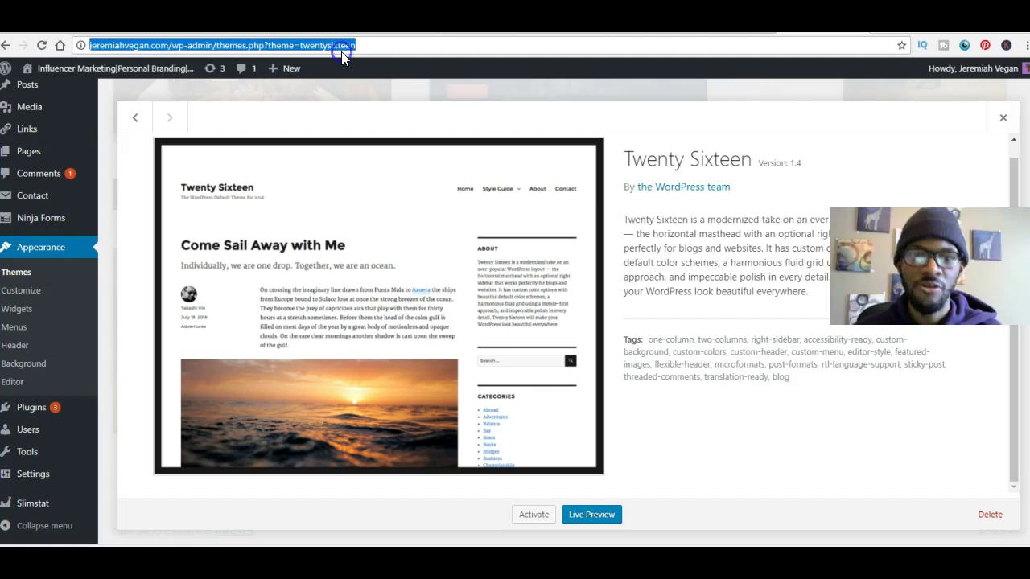
pyautogui.write('entr')
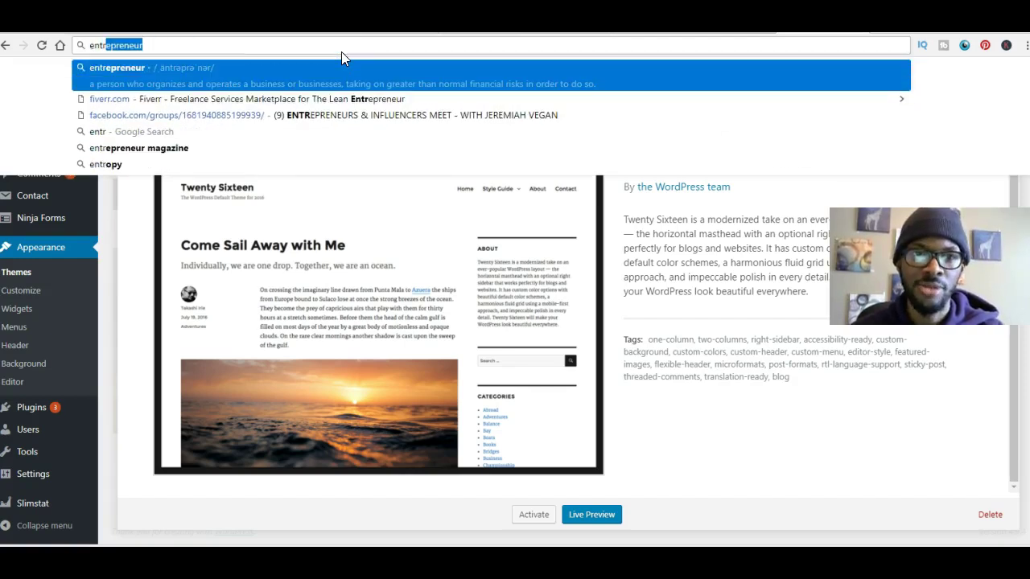
pyautogui.write('epreneur.co')
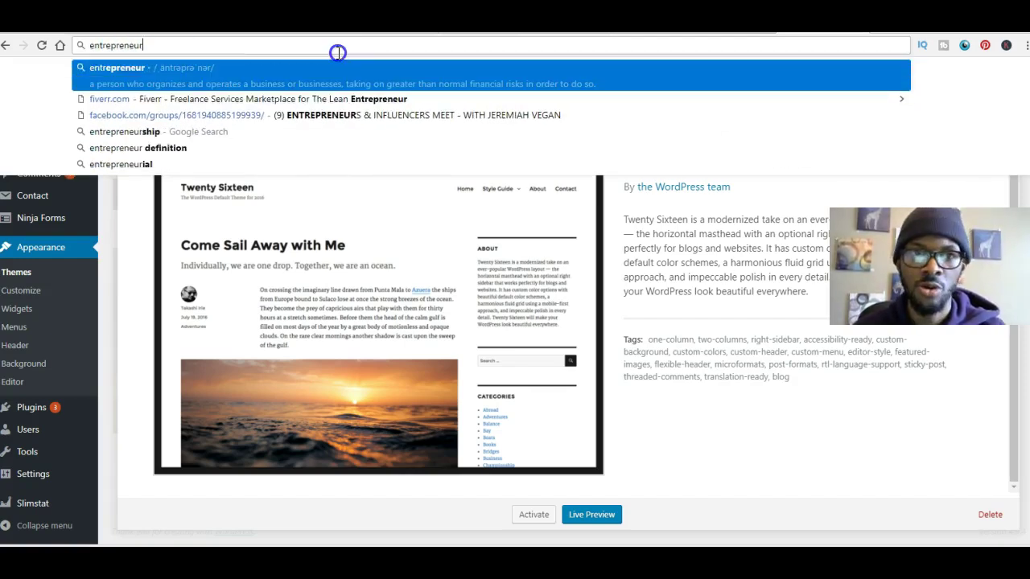
pyautogui.press('Return')
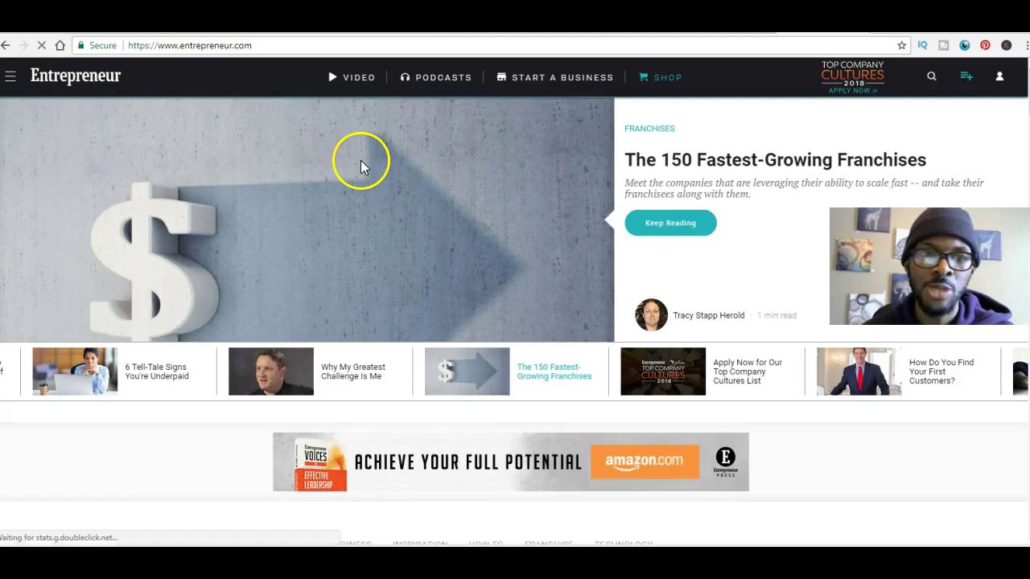
# - Examine the Entrepreneur home page's featured banner, Latest articles, network advert and On the Rise list
pyautogui.scroll(-3, 361, 165)
pyautogui.scroll(-5, 360, 165)
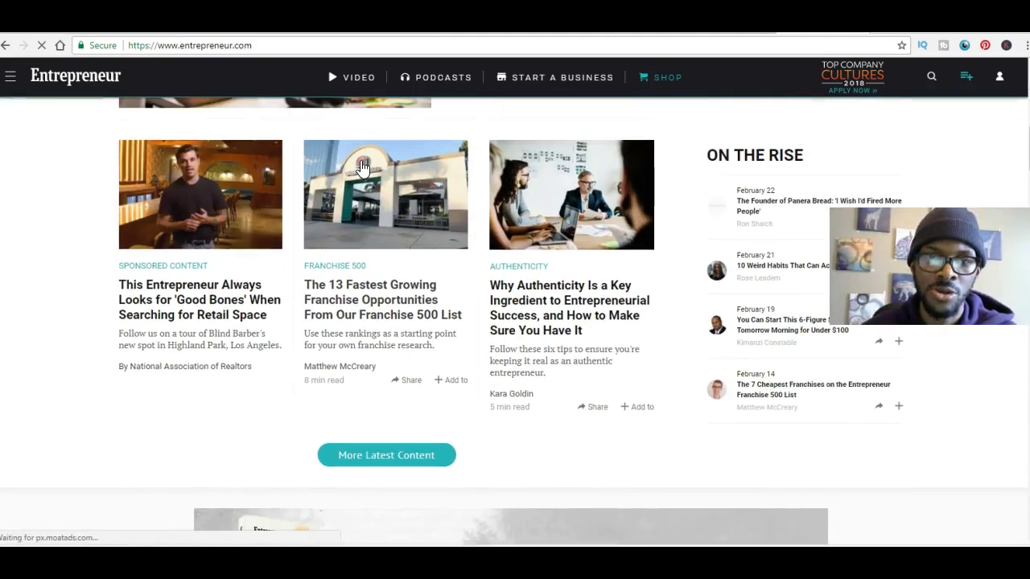
pyautogui.scroll(5, 362, 167)
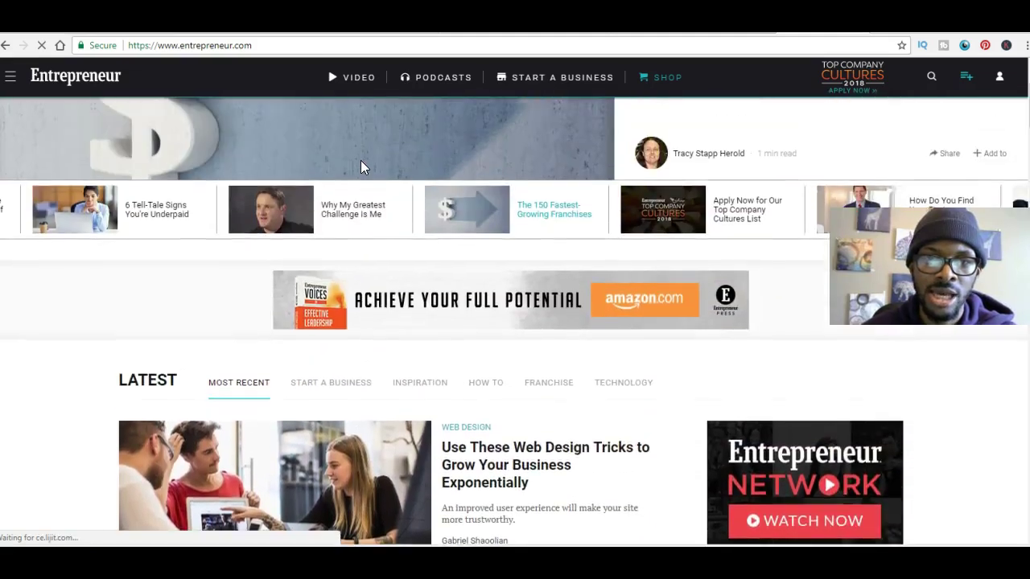
pyautogui.scroll(-2, 360, 166)
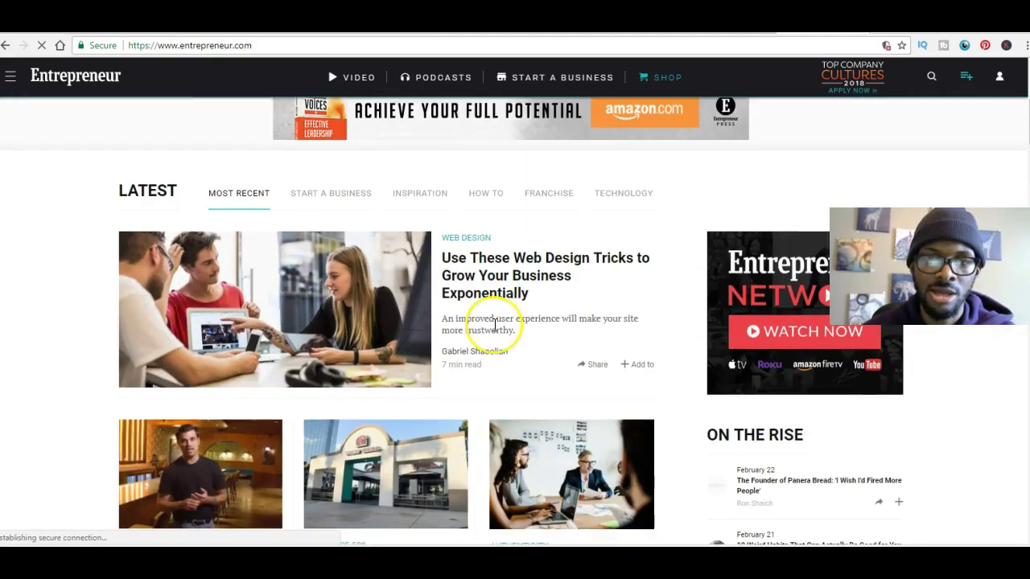
pyautogui.scroll(-1, 491, 322)
pyautogui.scroll(-1, 495, 324)
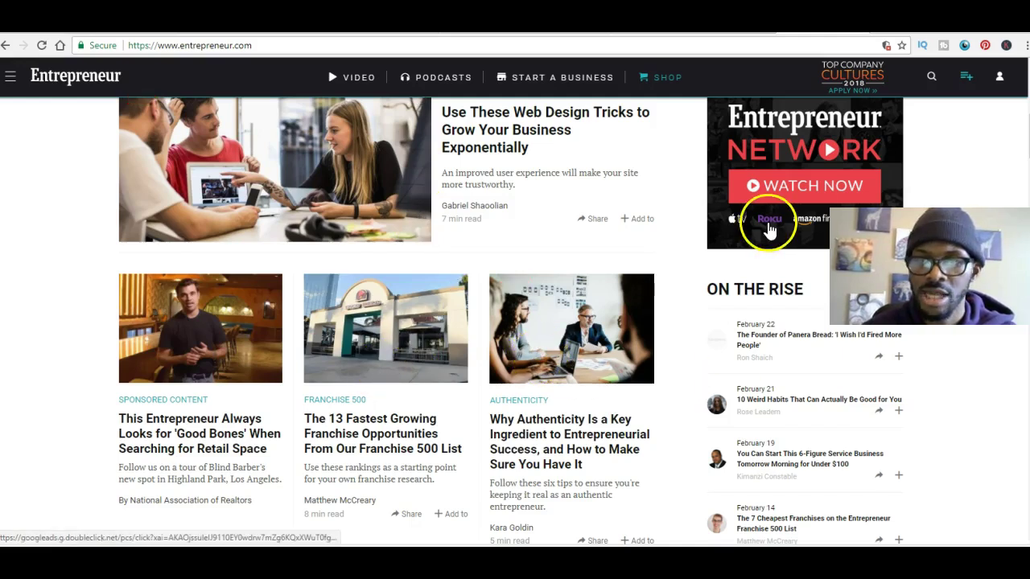
pyautogui.scroll(-4, 755, 358)
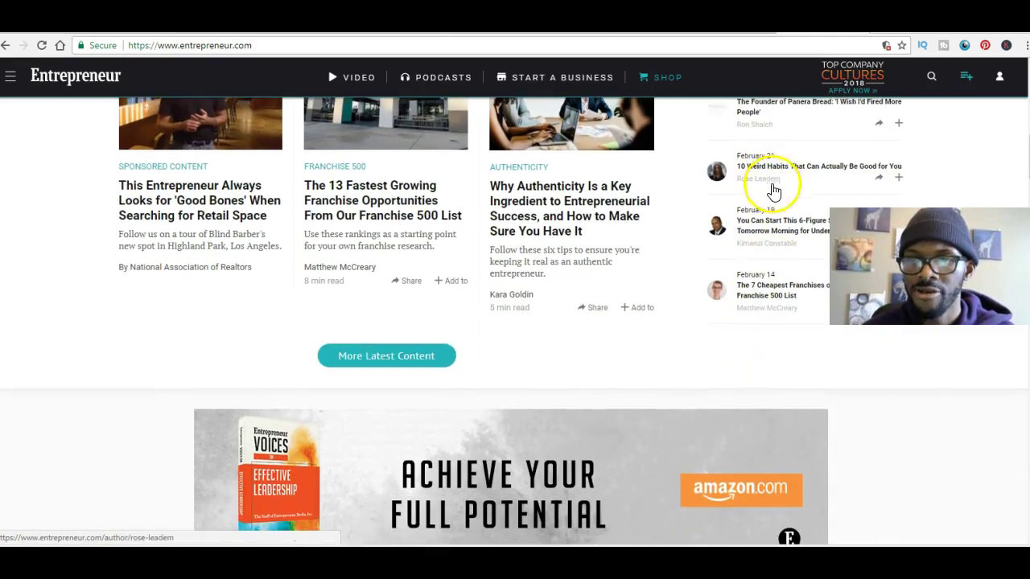
pyautogui.scroll(1, 770, 249)
pyautogui.scroll(2, 771, 271)
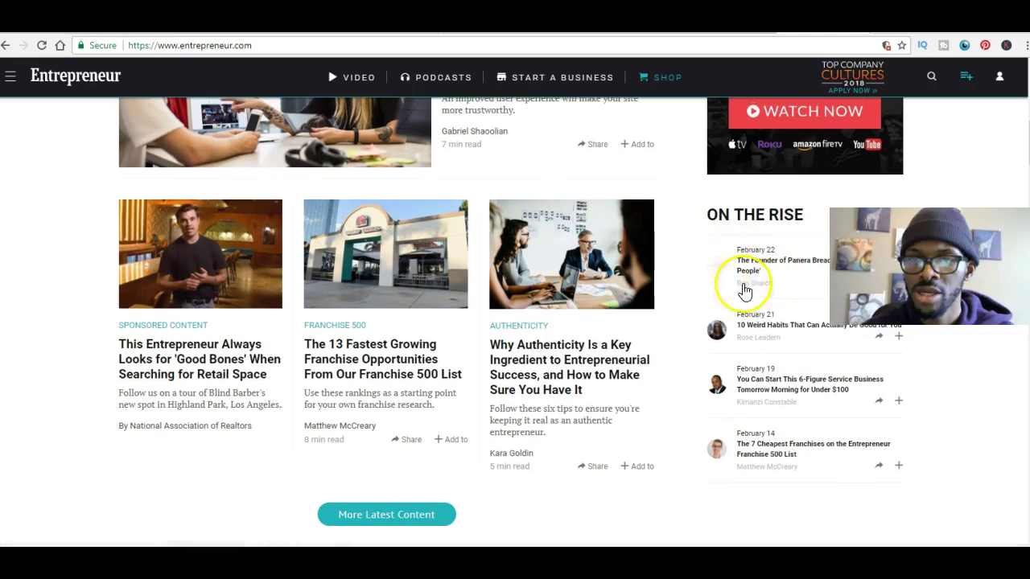
# - Look over the Entrepreneur home page's News & Trends, Project Grow and Franchise sections, and return to the Latest articles
pyautogui.scroll(-6, 727, 320)
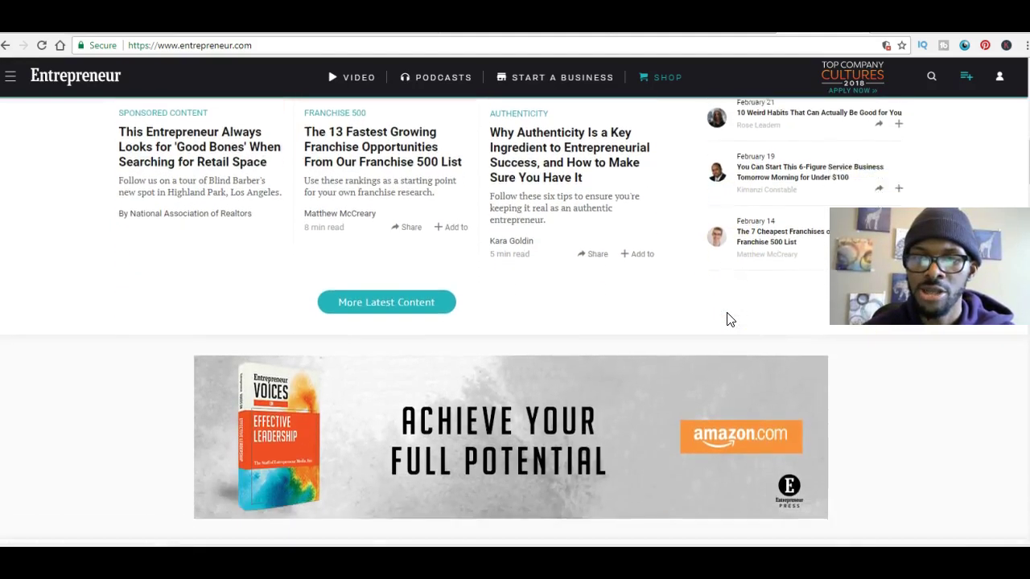
pyautogui.scroll(-3, 727, 319)
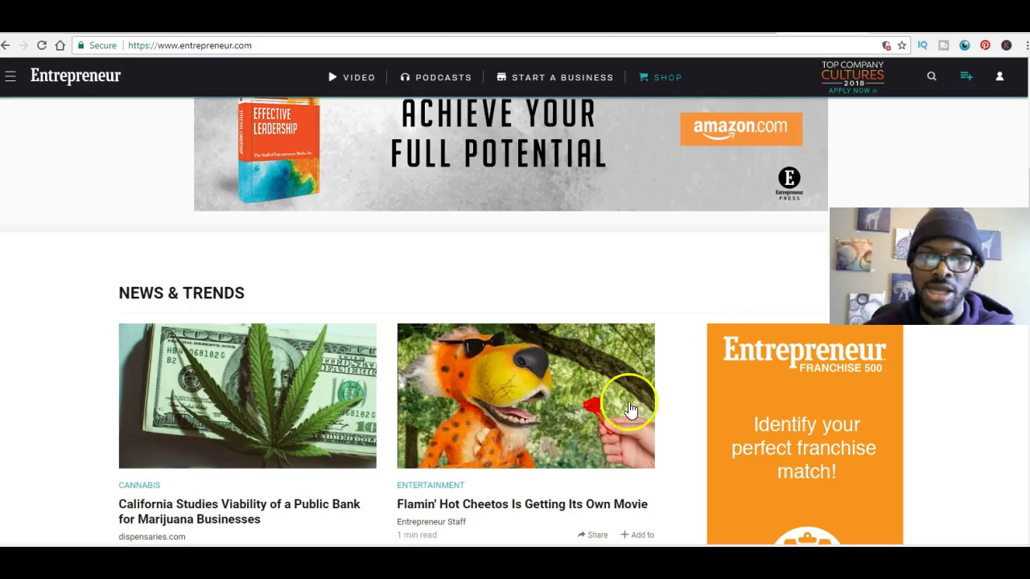
pyautogui.scroll(-4, 451, 282)
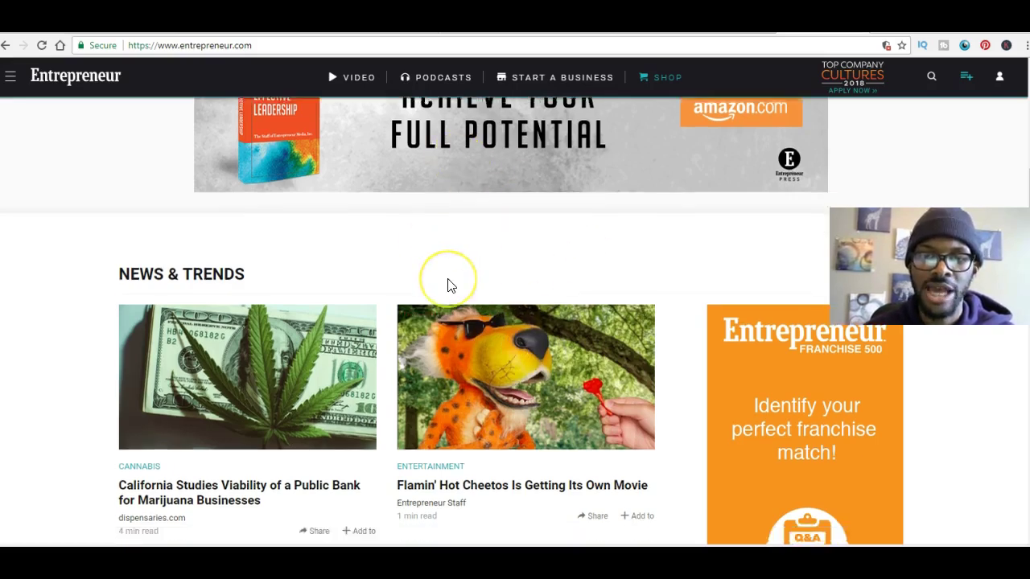
pyautogui.scroll(-10, 451, 286)
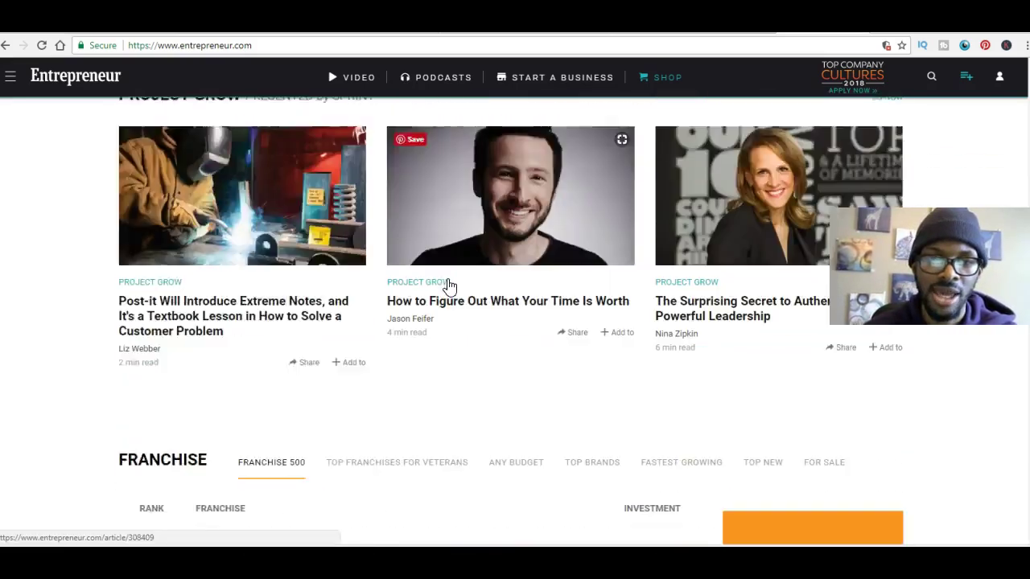
pyautogui.scroll(13, 450, 286)
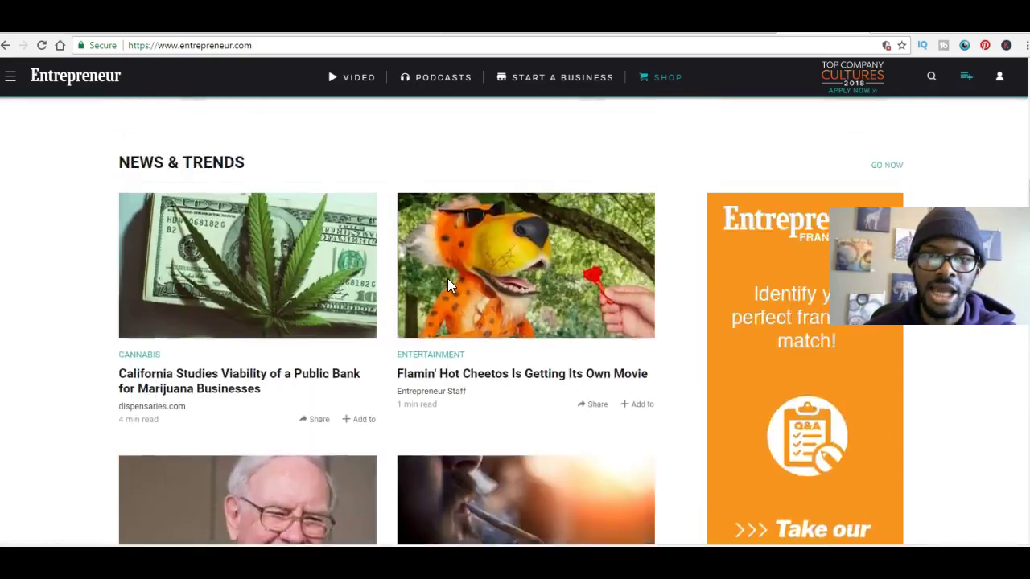
pyautogui.scroll(8, 449, 286)
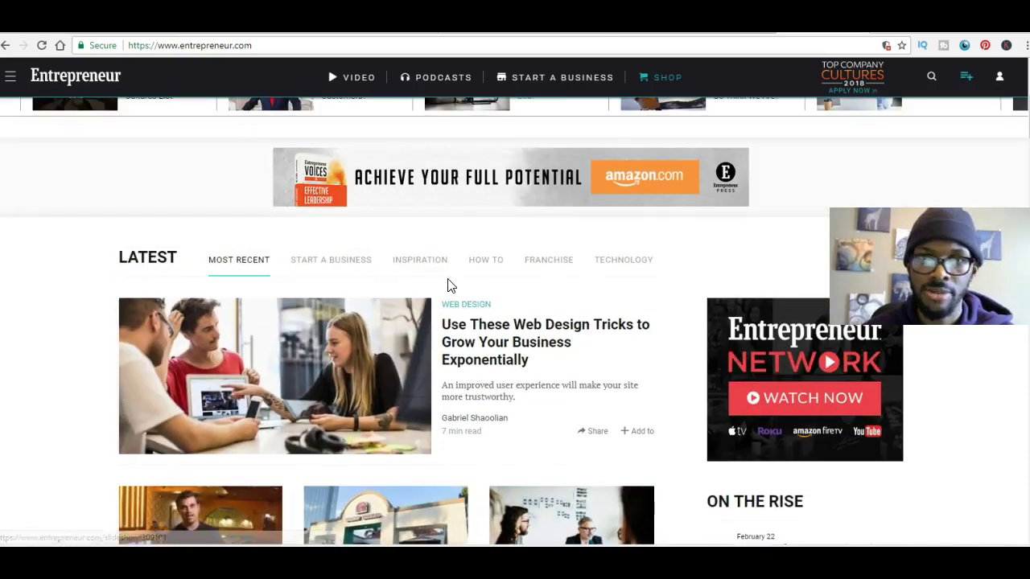
pyautogui.scroll(-6, 201, 354)
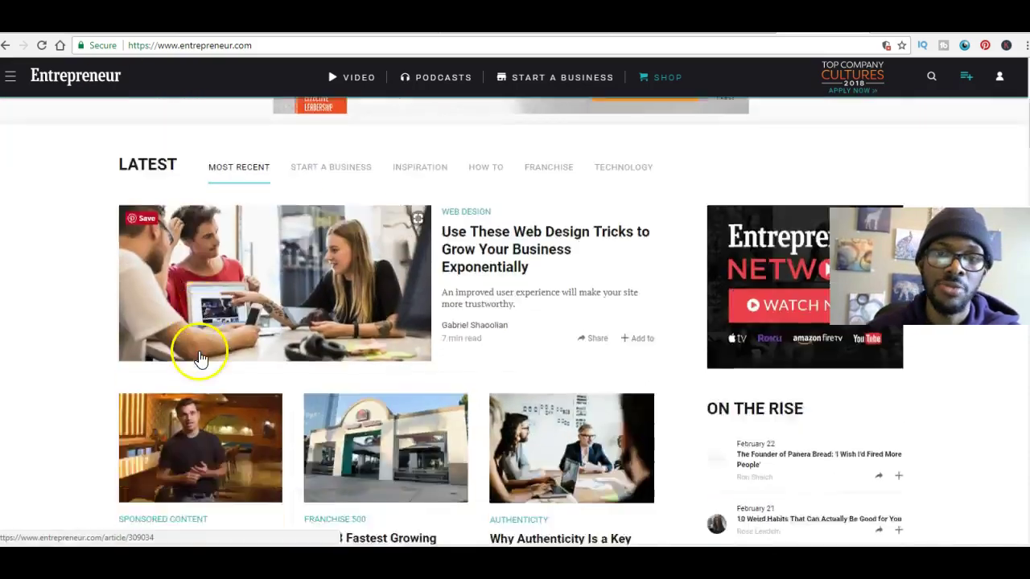
pyautogui.scroll(-14, 201, 358)
pyautogui.scroll(13, 202, 358)
pyautogui.scroll(4, 202, 358)
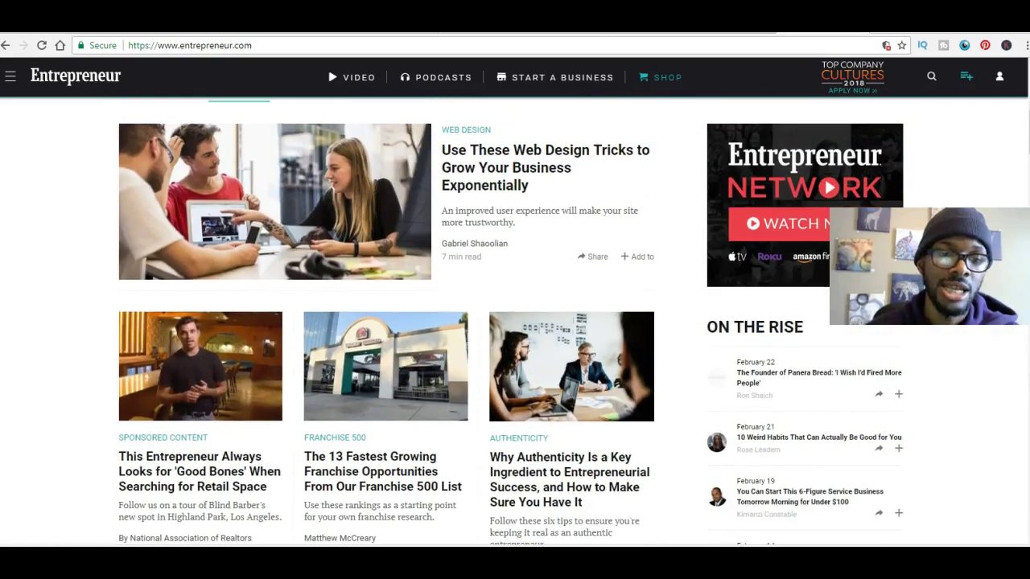
# - Switch back to the WordPress admin's Themes page and open Slimstat's Traffic Sources report
pyautogui.click(477, 31)
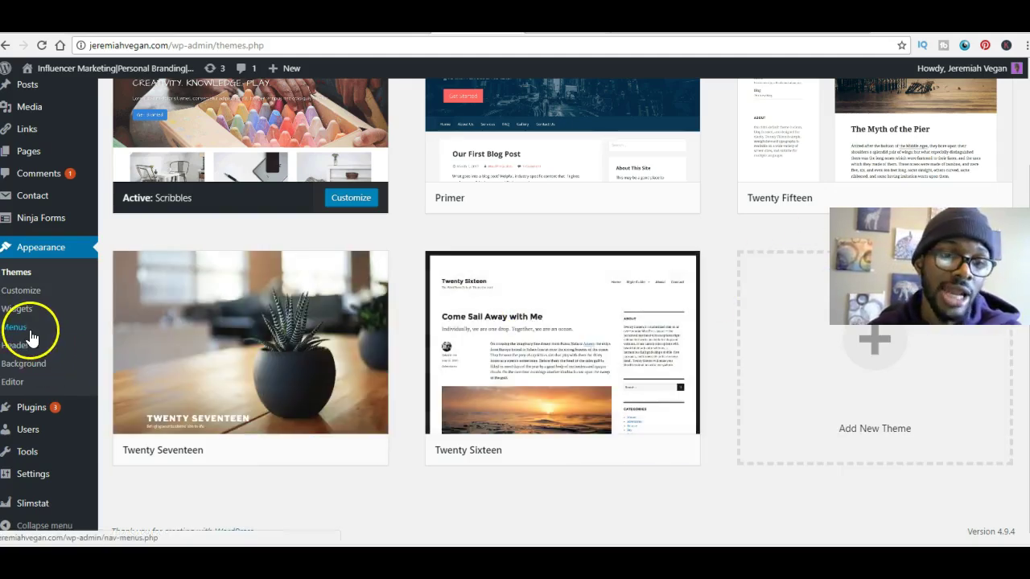
pyautogui.moveTo(46, 470)
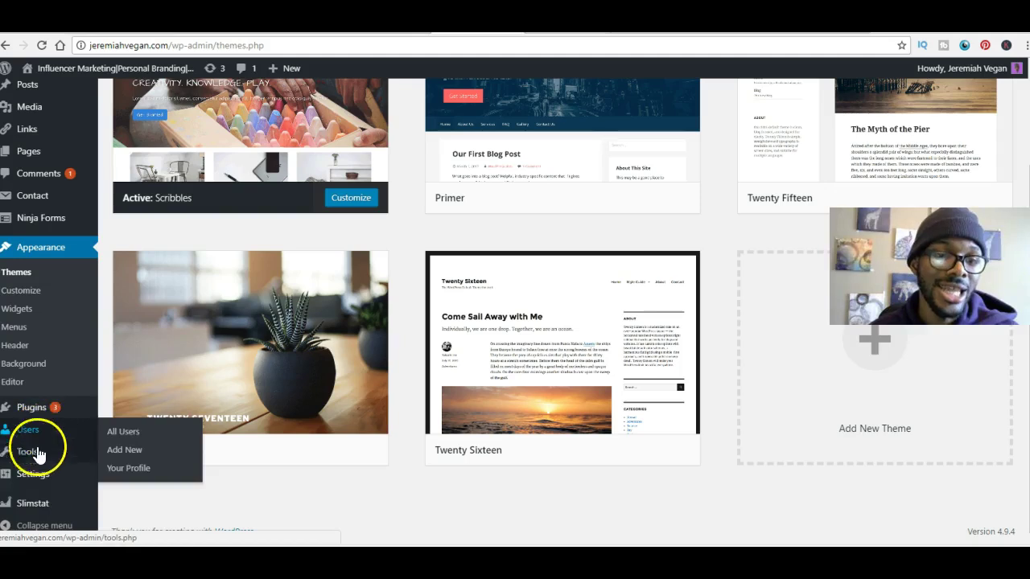
pyautogui.moveTo(36, 507)
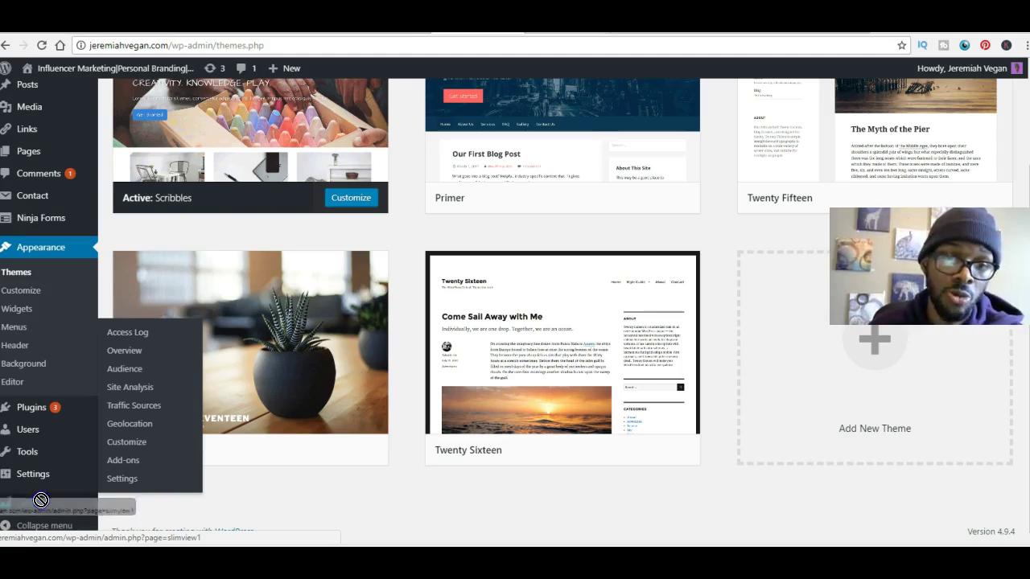
pyautogui.click(147, 387)
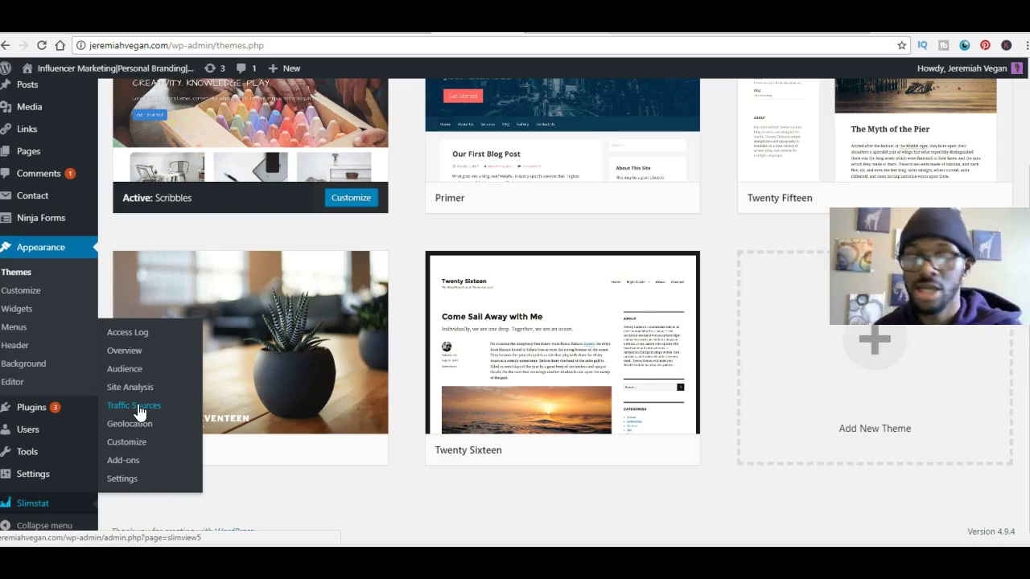
pyautogui.click(139, 412)
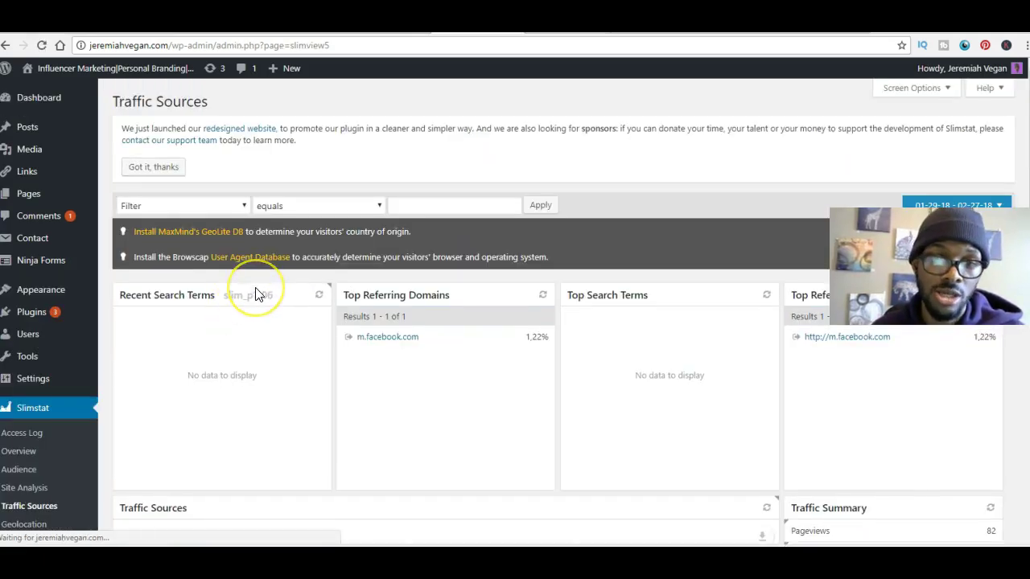
# - Examine the Traffic Sources report's search terms, referring domains, chart and summary, with the page zoomed out one level
pyautogui.scroll(-3, 255, 295)
pyautogui.scroll(3, 255, 294)
pyautogui.scroll(-3, 255, 292)
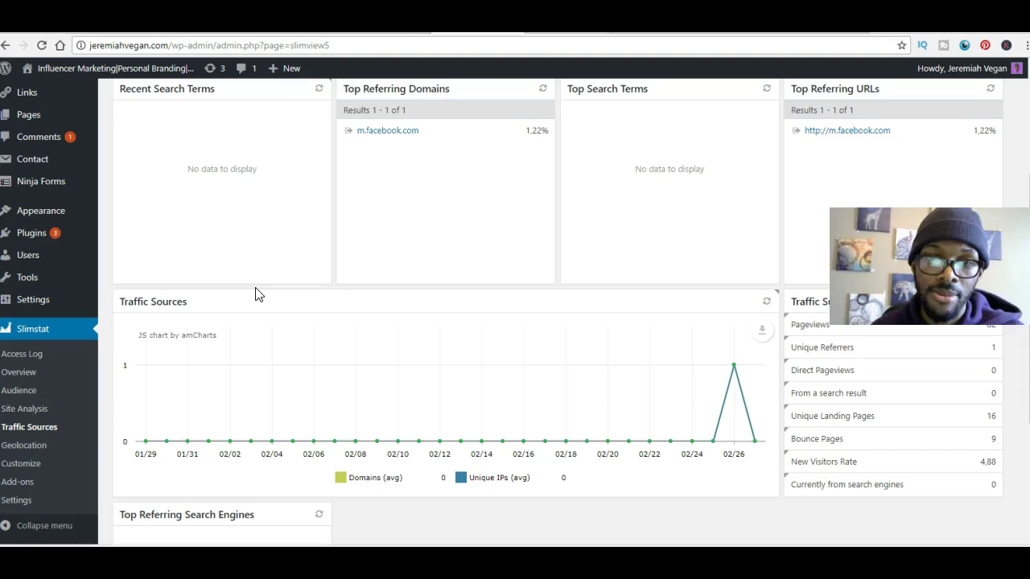
pyautogui.hotkey('ctrl', '-')
pyautogui.scroll(5, 375, 235)
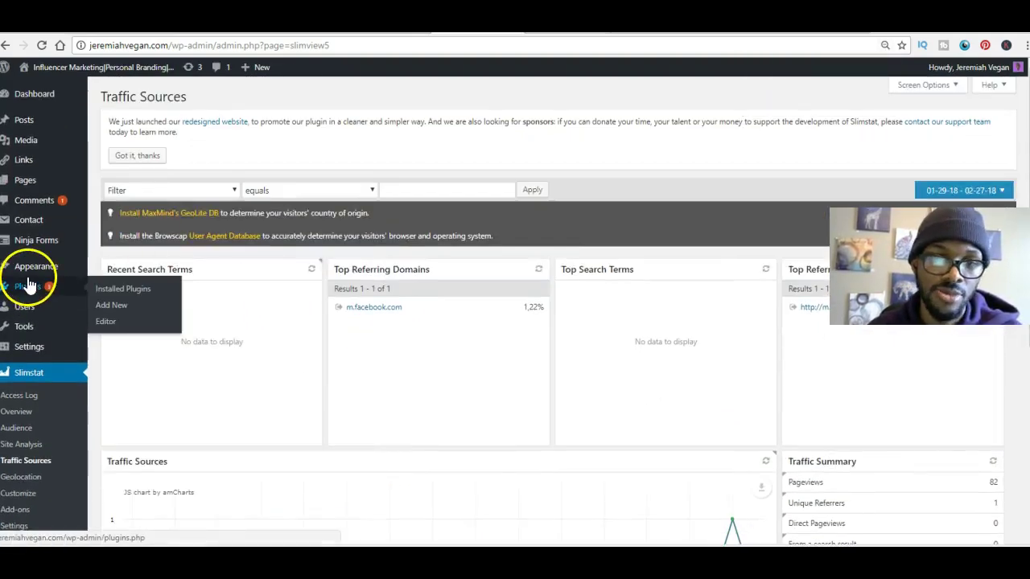
pyautogui.moveTo(30, 280)
pyautogui.click(24, 461)
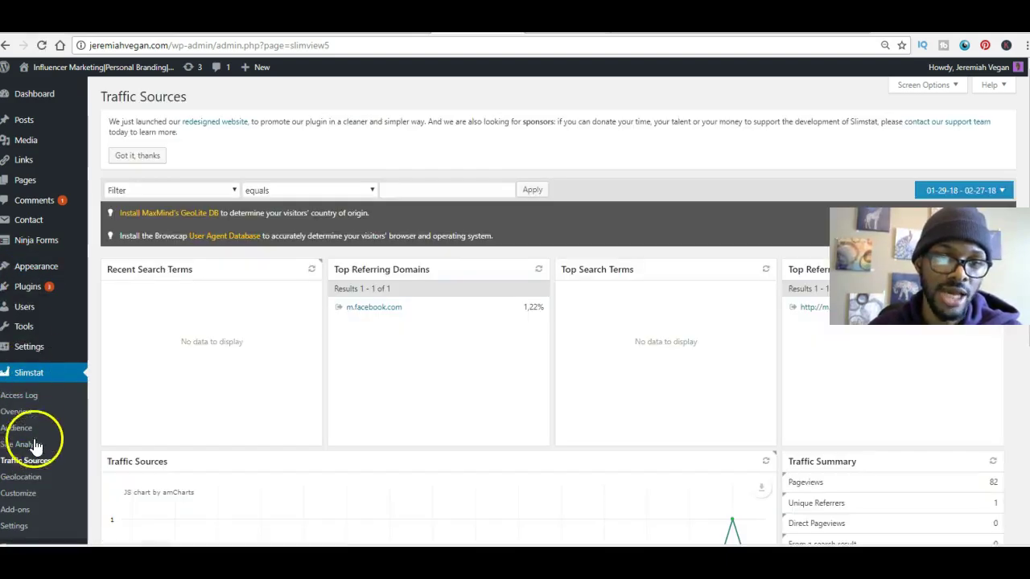
# - View the site's available Tools page and return to the Themes page
pyautogui.click(37, 330)
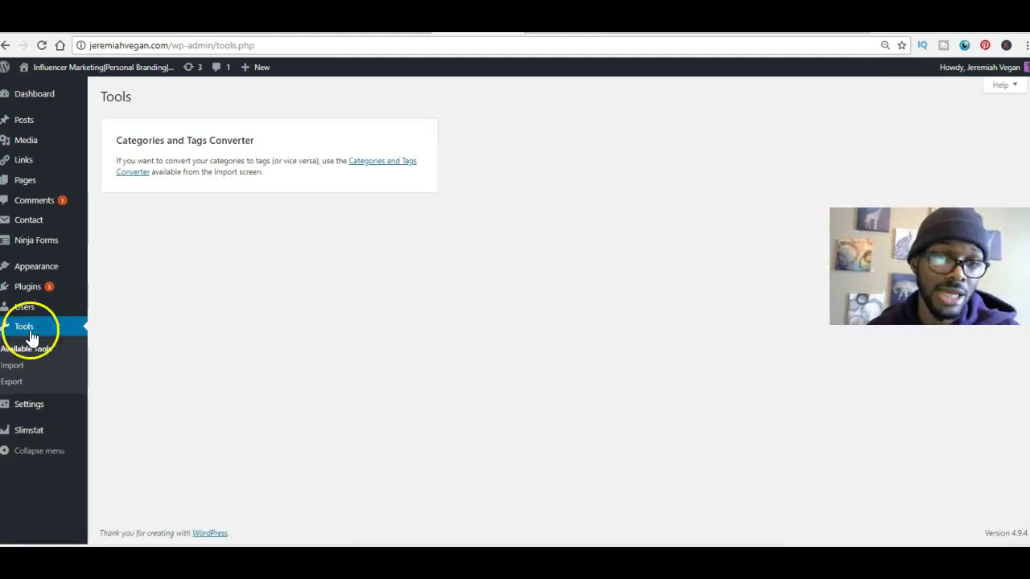
pyautogui.click(36, 272)
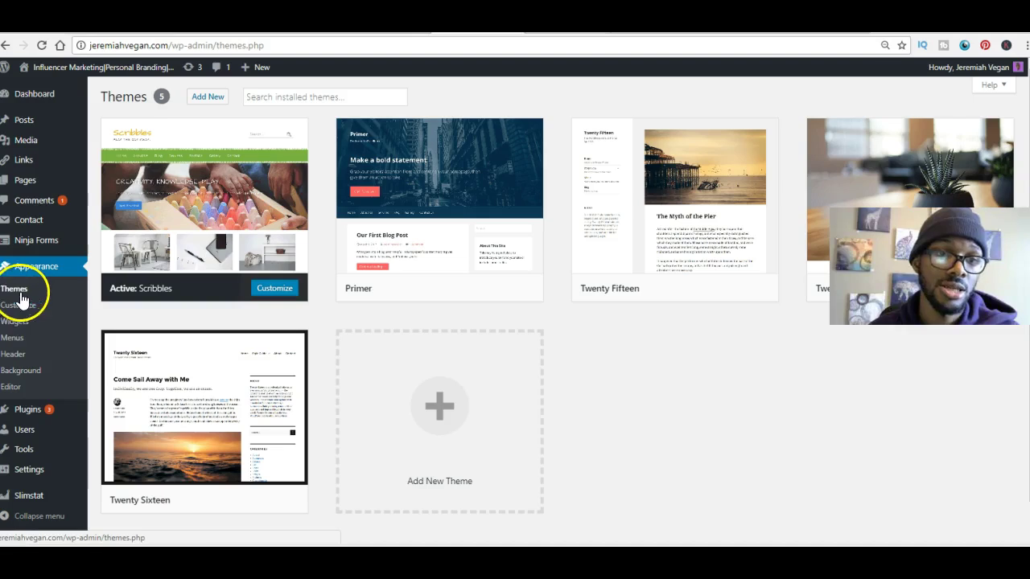
# - Open the site's Menus page and examine the Custom Home Menu's structure and the pages available to add
pyautogui.click(19, 344)
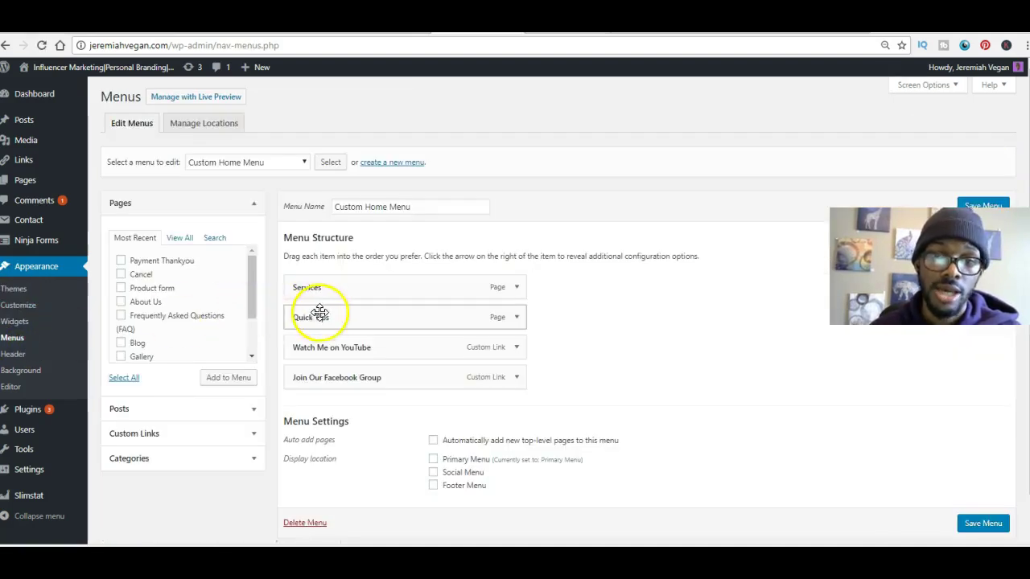
pyautogui.scroll(-1, 322, 315)
pyautogui.moveTo(313, 274); pyautogui.dragTo(335, 249)
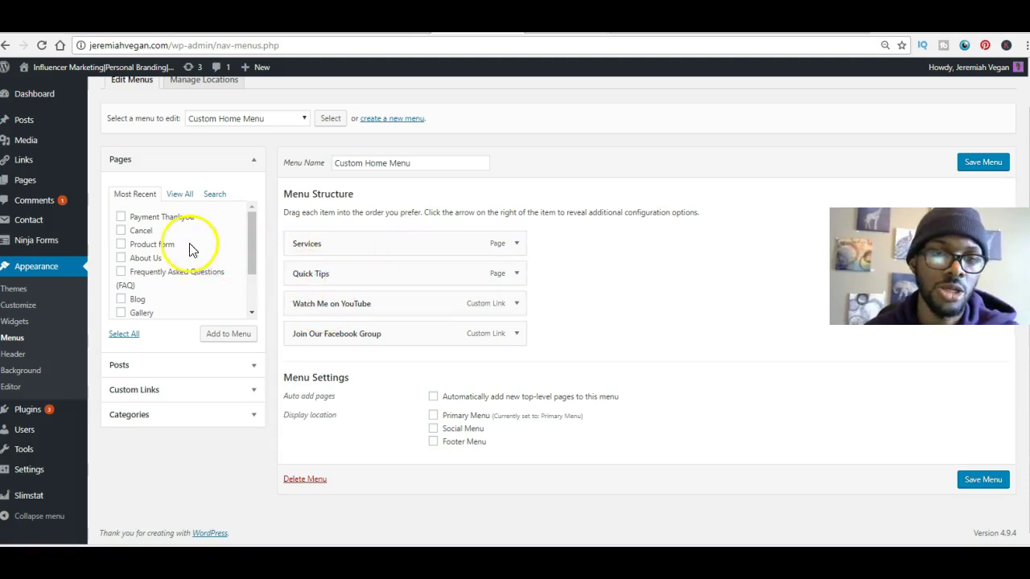
pyautogui.scroll(-1, 209, 249)
pyautogui.scroll(1, 209, 248)
pyautogui.scroll(-1, 209, 248)
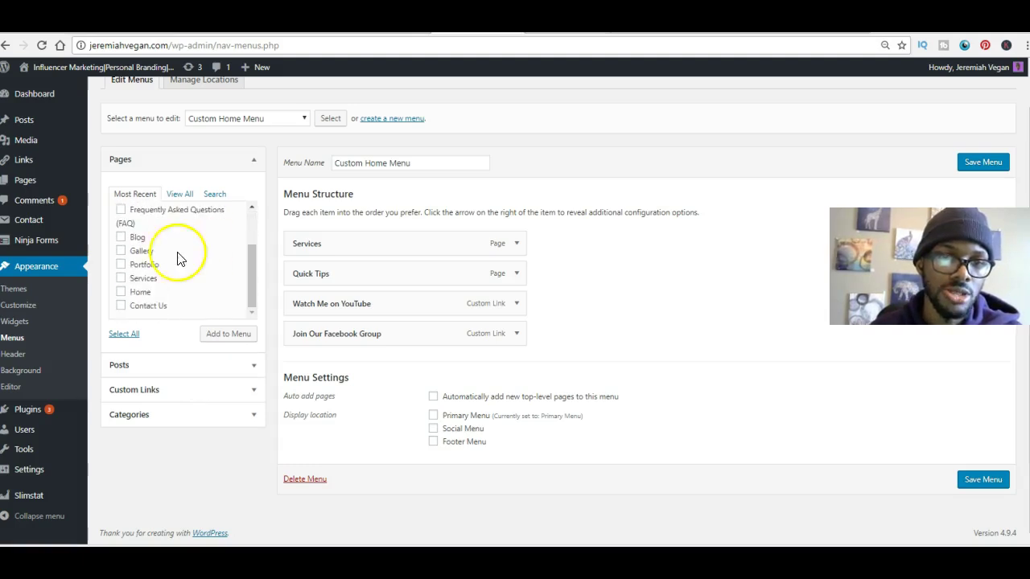
# - Switch from the Menus page to the site's home page and examine its header, navigation bar and banner
pyautogui.scroll(3, 170, 301)
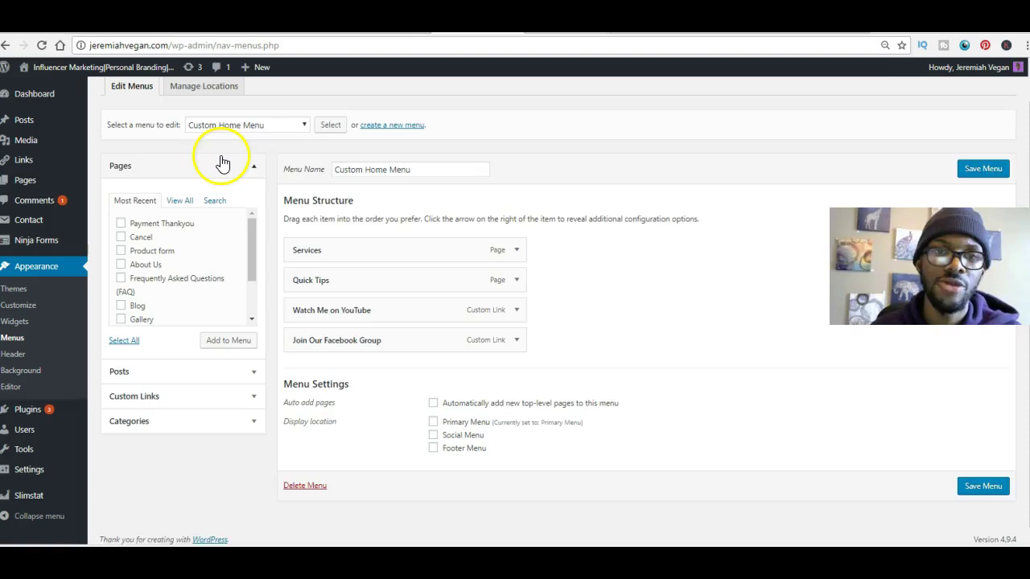
pyautogui.scroll(1, 223, 161)
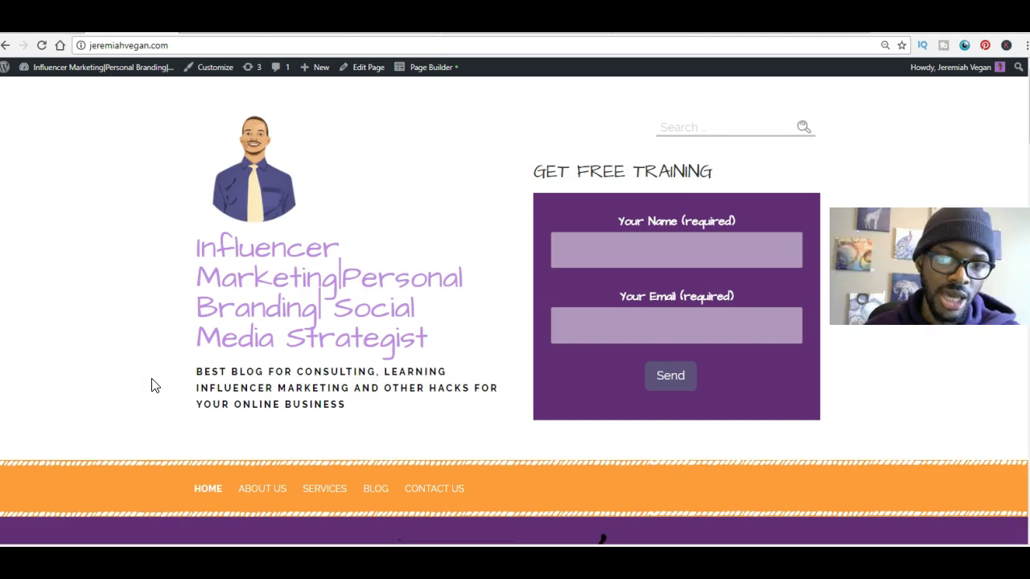
pyautogui.scroll(-2, 153, 384)
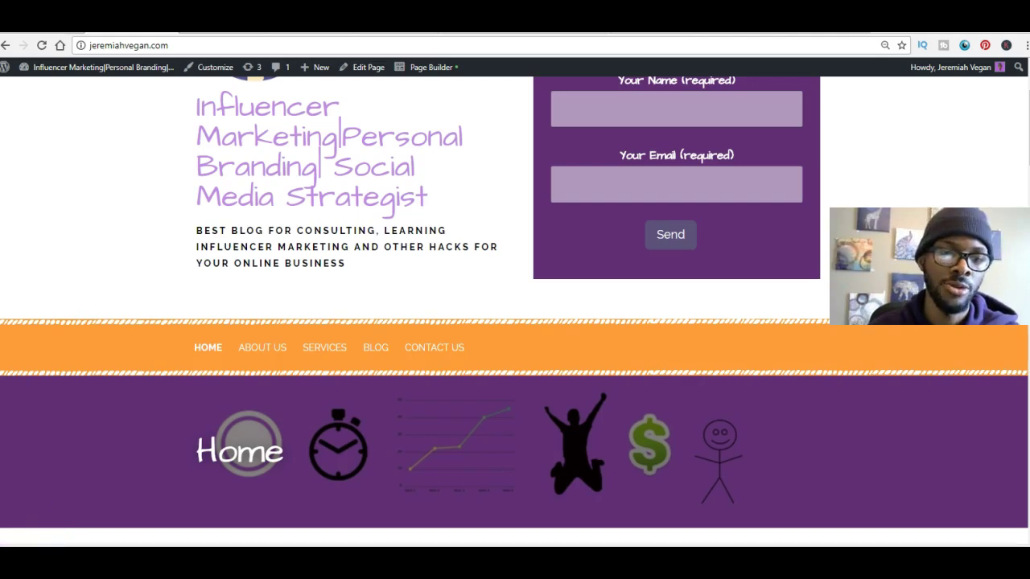
pyautogui.moveTo(25, 306)
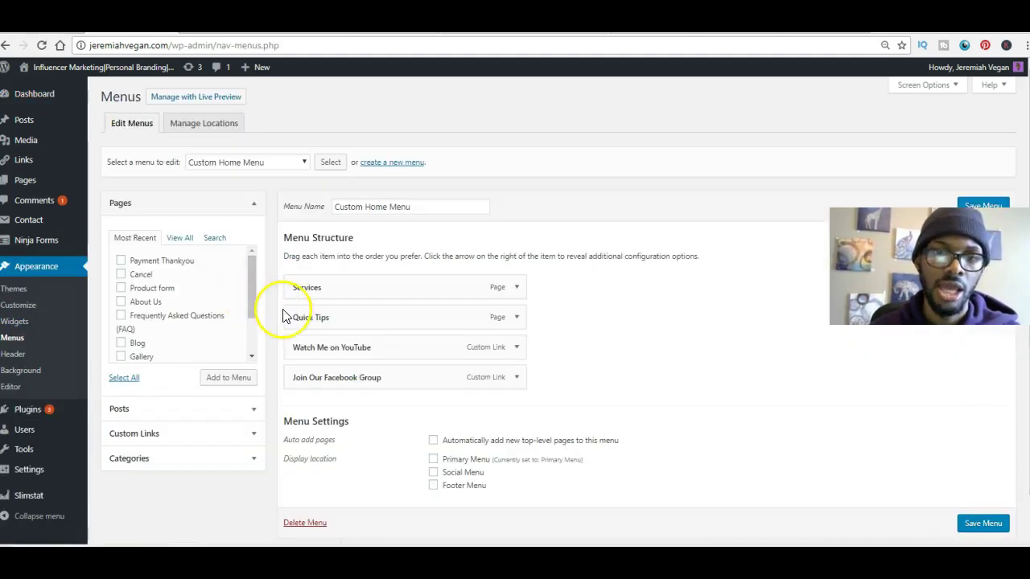
# - Back on the Menus page, add the Portfolio page to the Custom Home Menu and nest it as a sub item under Services
pyautogui.scroll(-1, 287, 316)
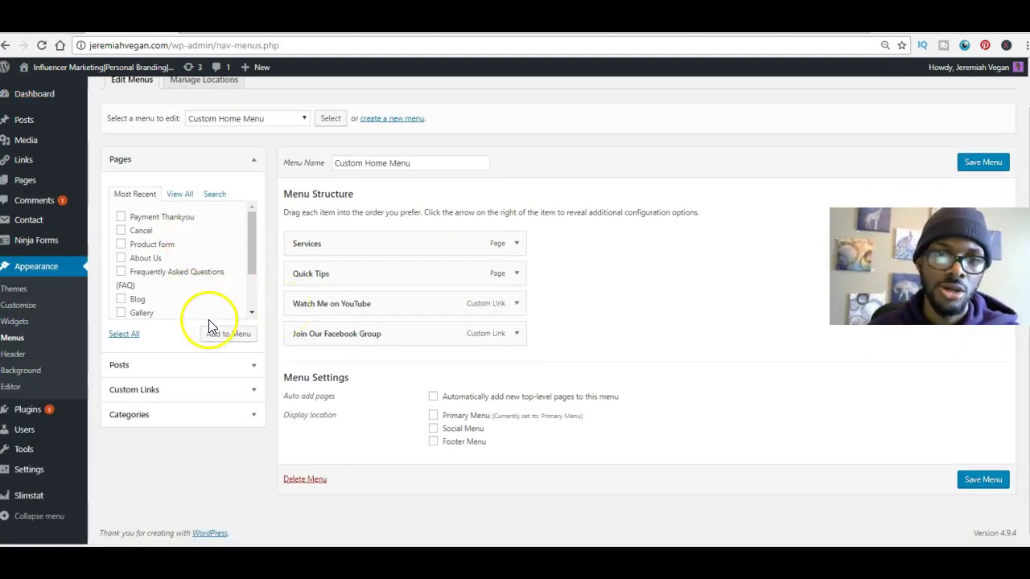
pyautogui.click(214, 335)
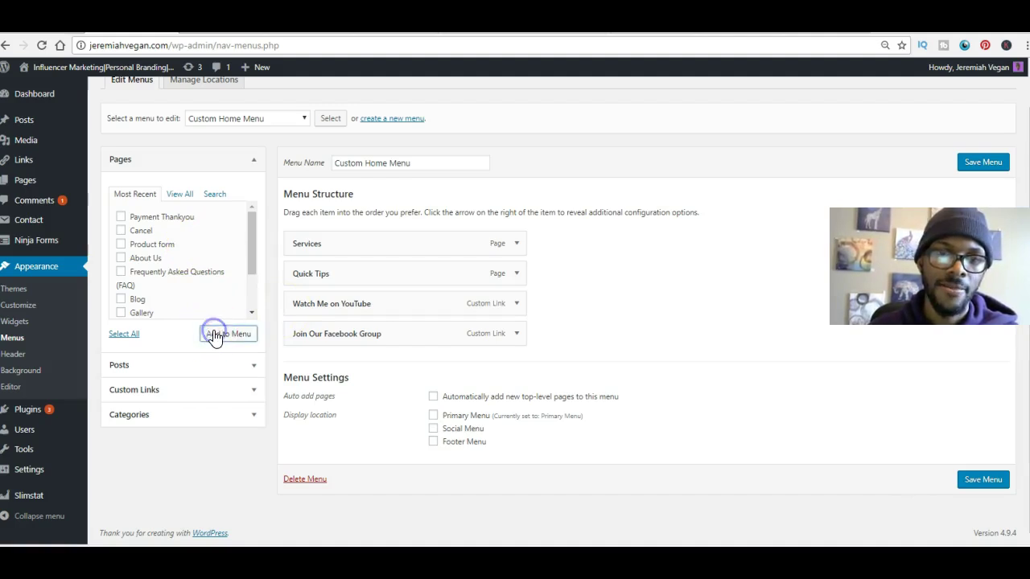
pyautogui.moveTo(250, 257); pyautogui.dragTo(250, 288)
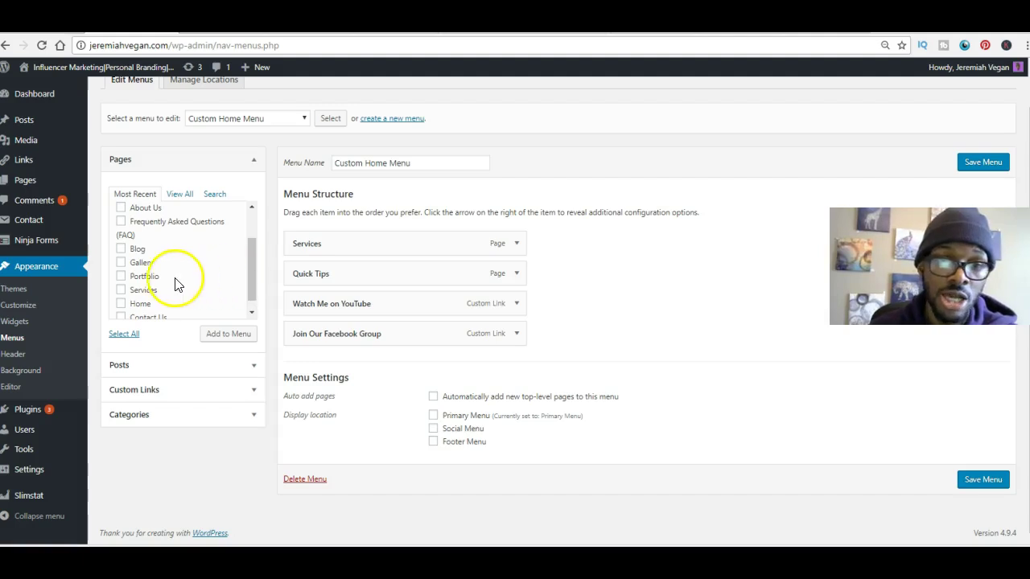
pyautogui.click(120, 291)
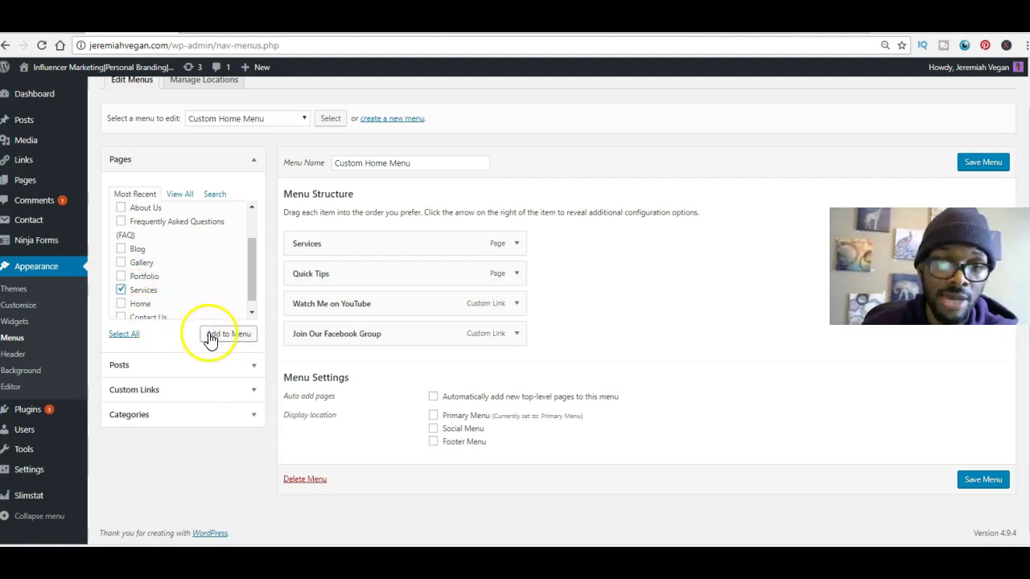
pyautogui.click(121, 290)
pyautogui.click(121, 276)
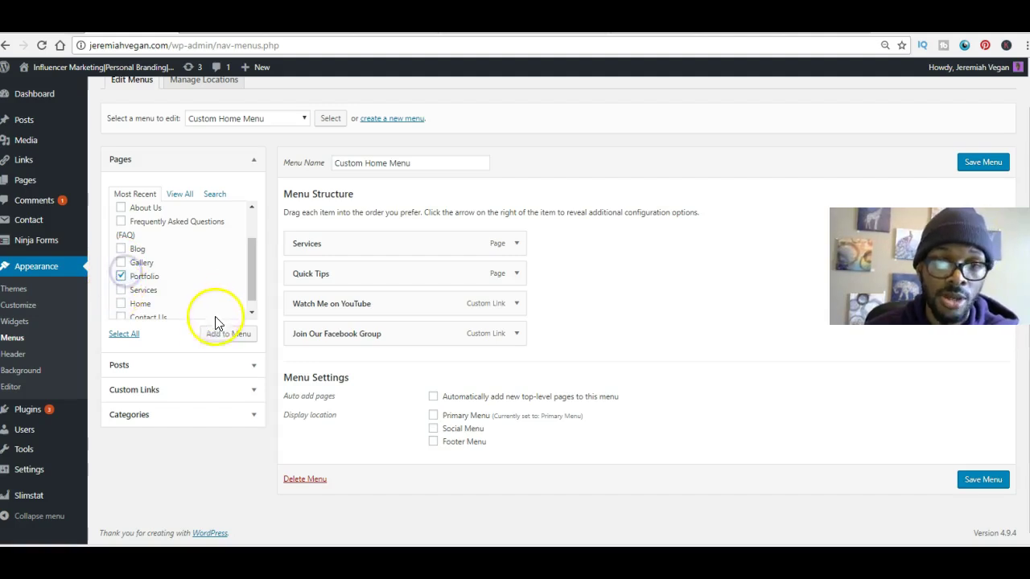
pyautogui.click(215, 337)
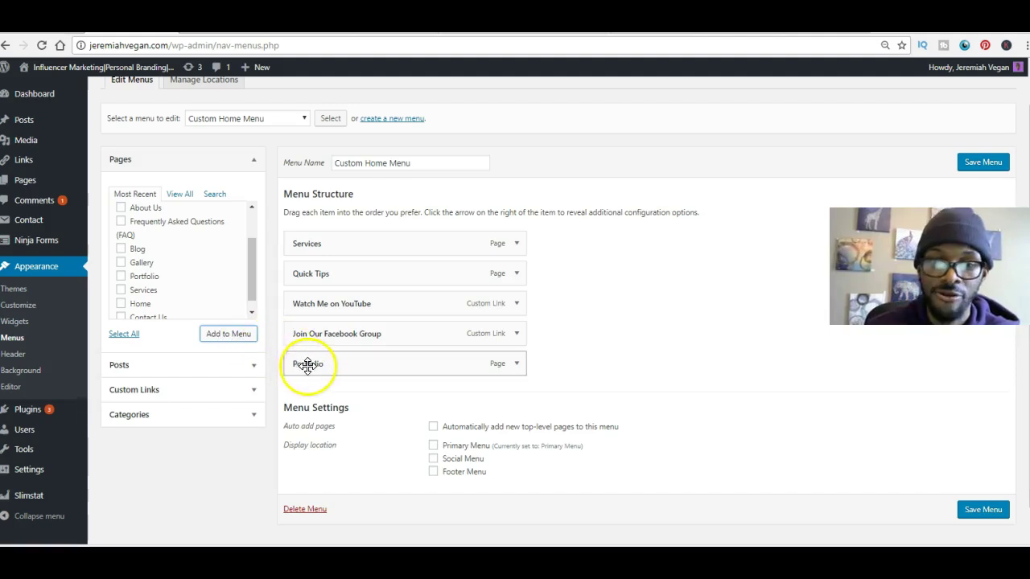
pyautogui.moveTo(311, 367); pyautogui.dragTo(329, 278)
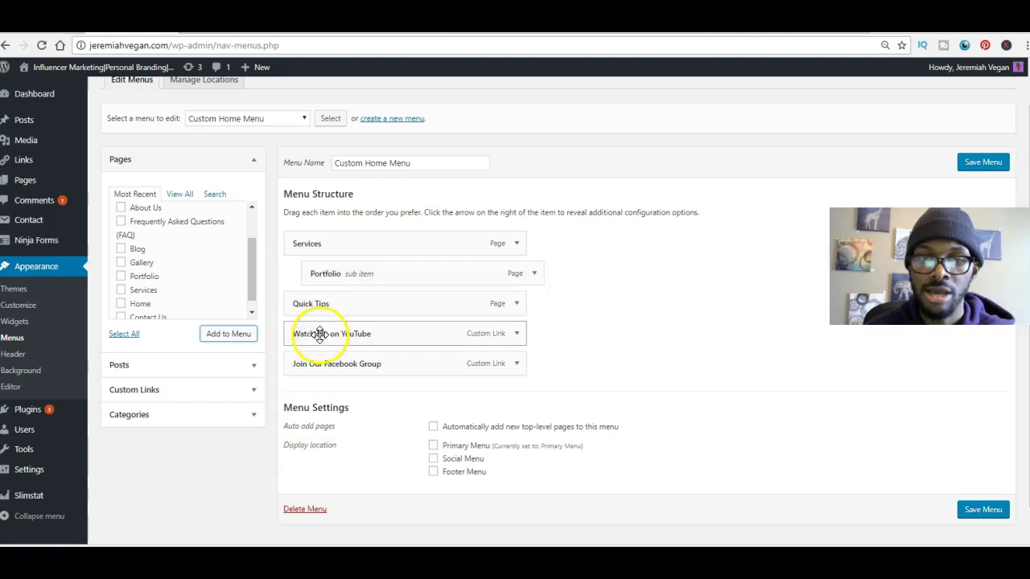
# - Expand the Portfolio sub item's settings and remove it from the Custom Home Menu
pyautogui.click(535, 274)
pyautogui.click(535, 274)
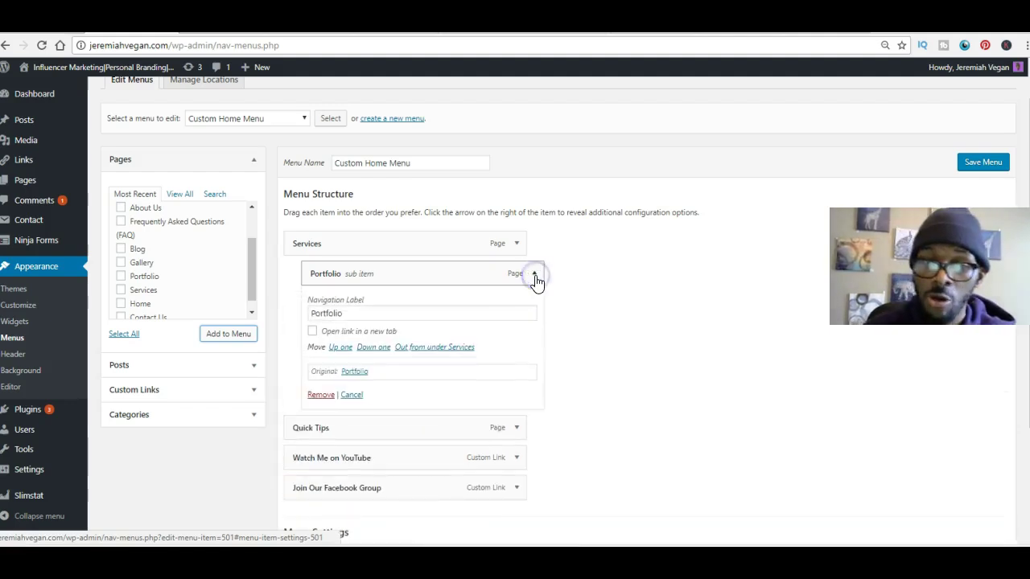
pyautogui.click(322, 397)
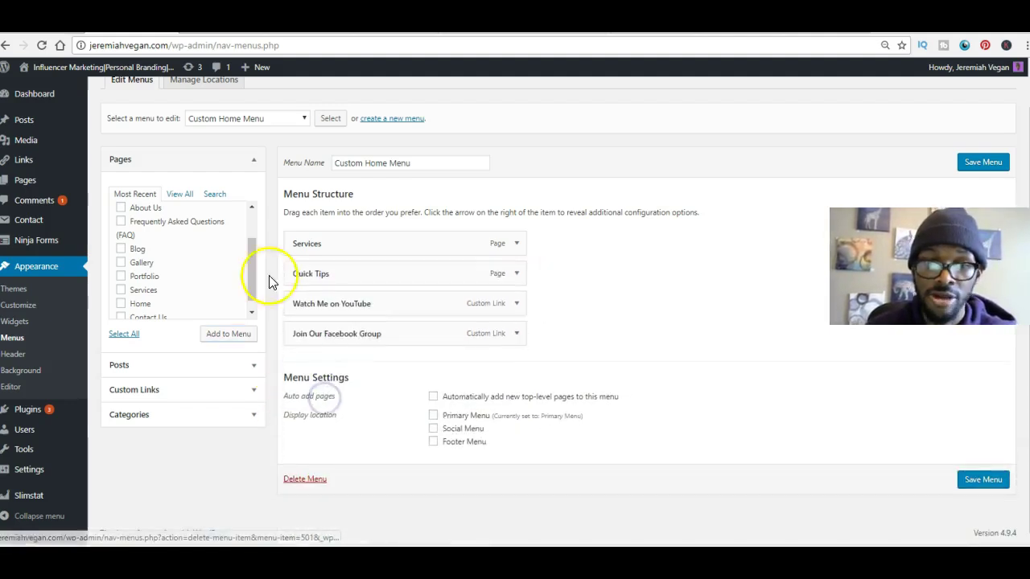
pyautogui.moveTo(45, 232)
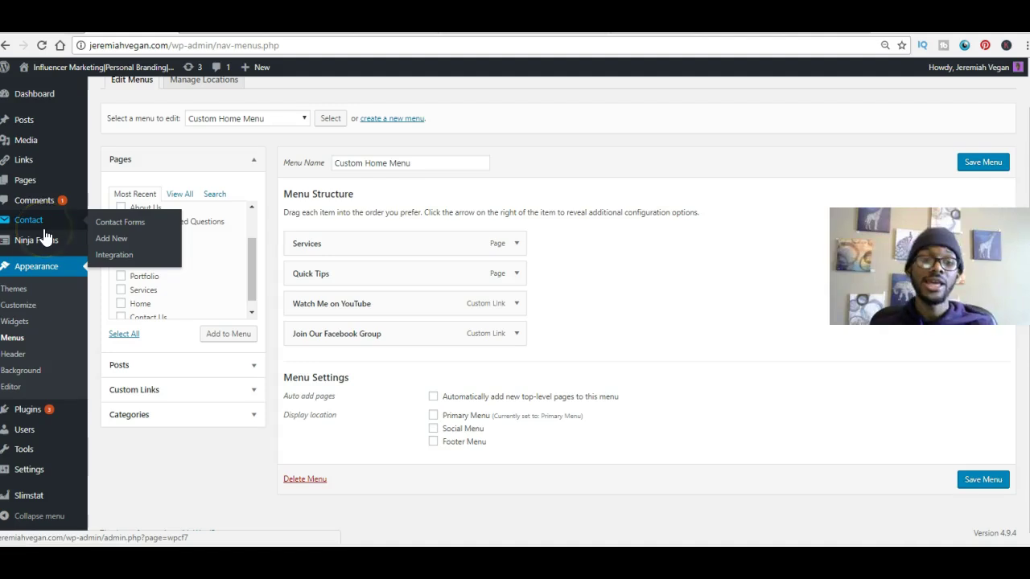